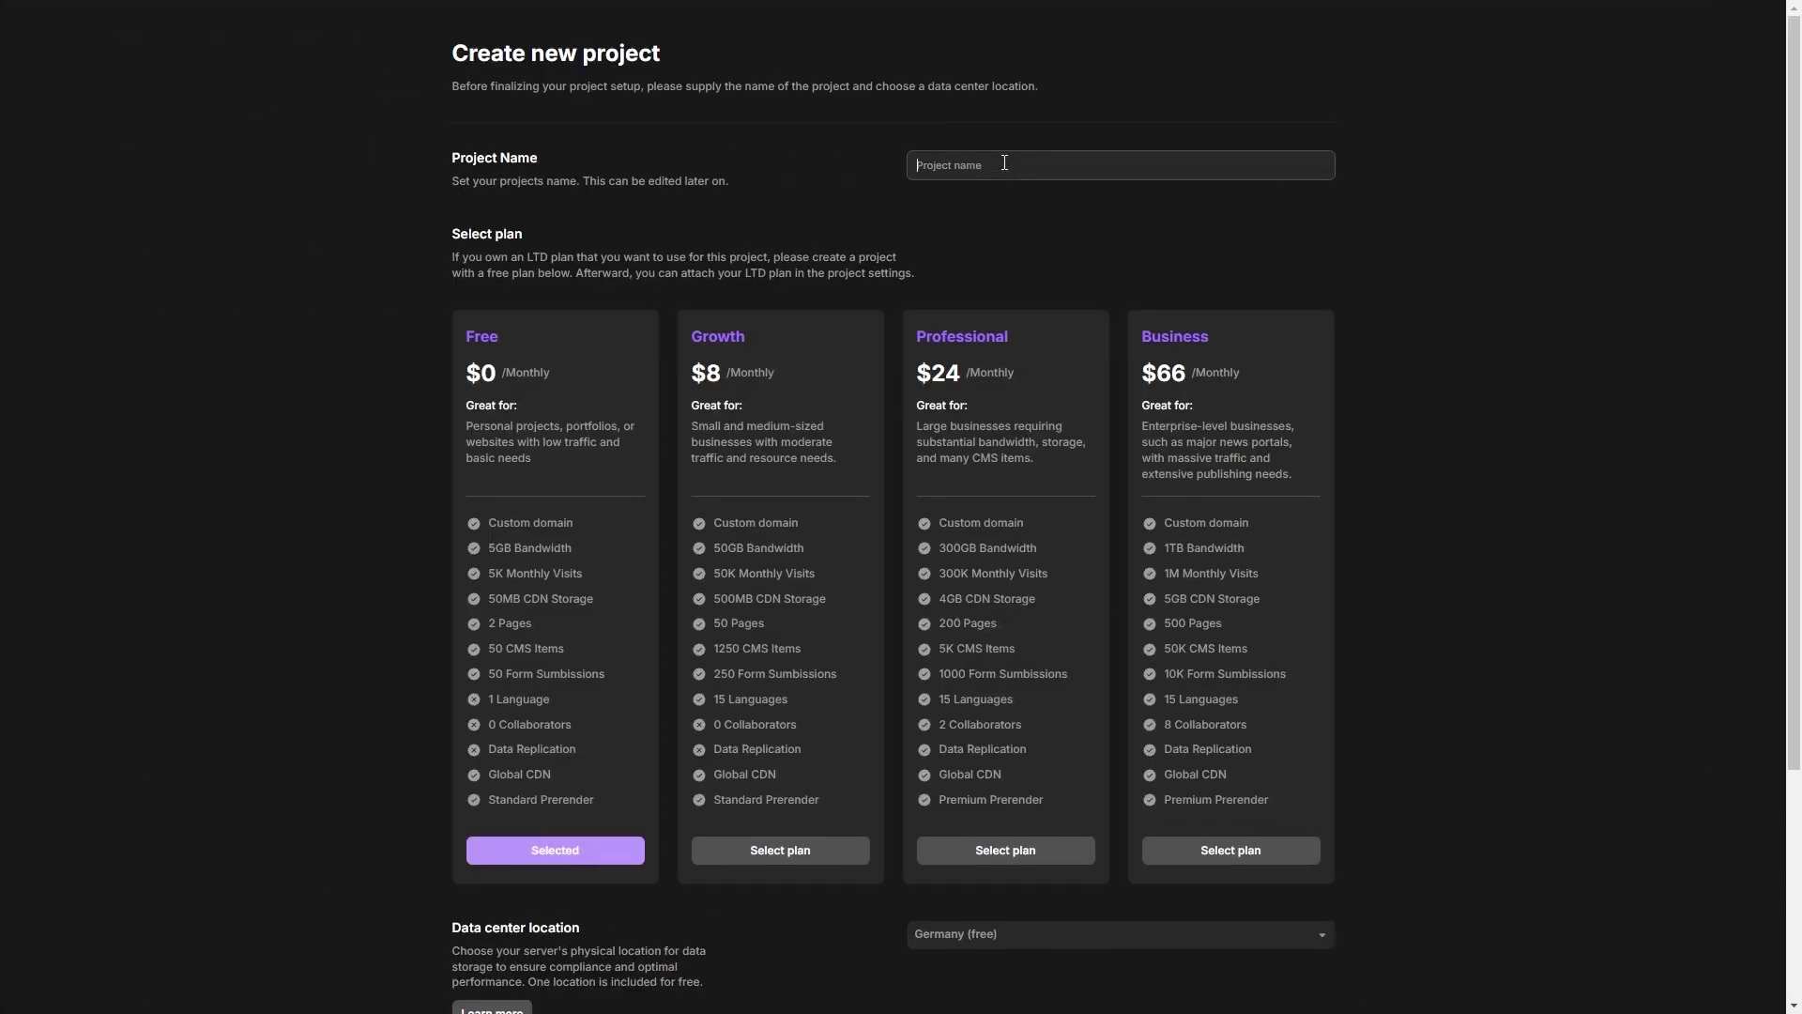
Create the project on the Free plan and start it from the Klara template.
scroll(1070, 178, down, 3)
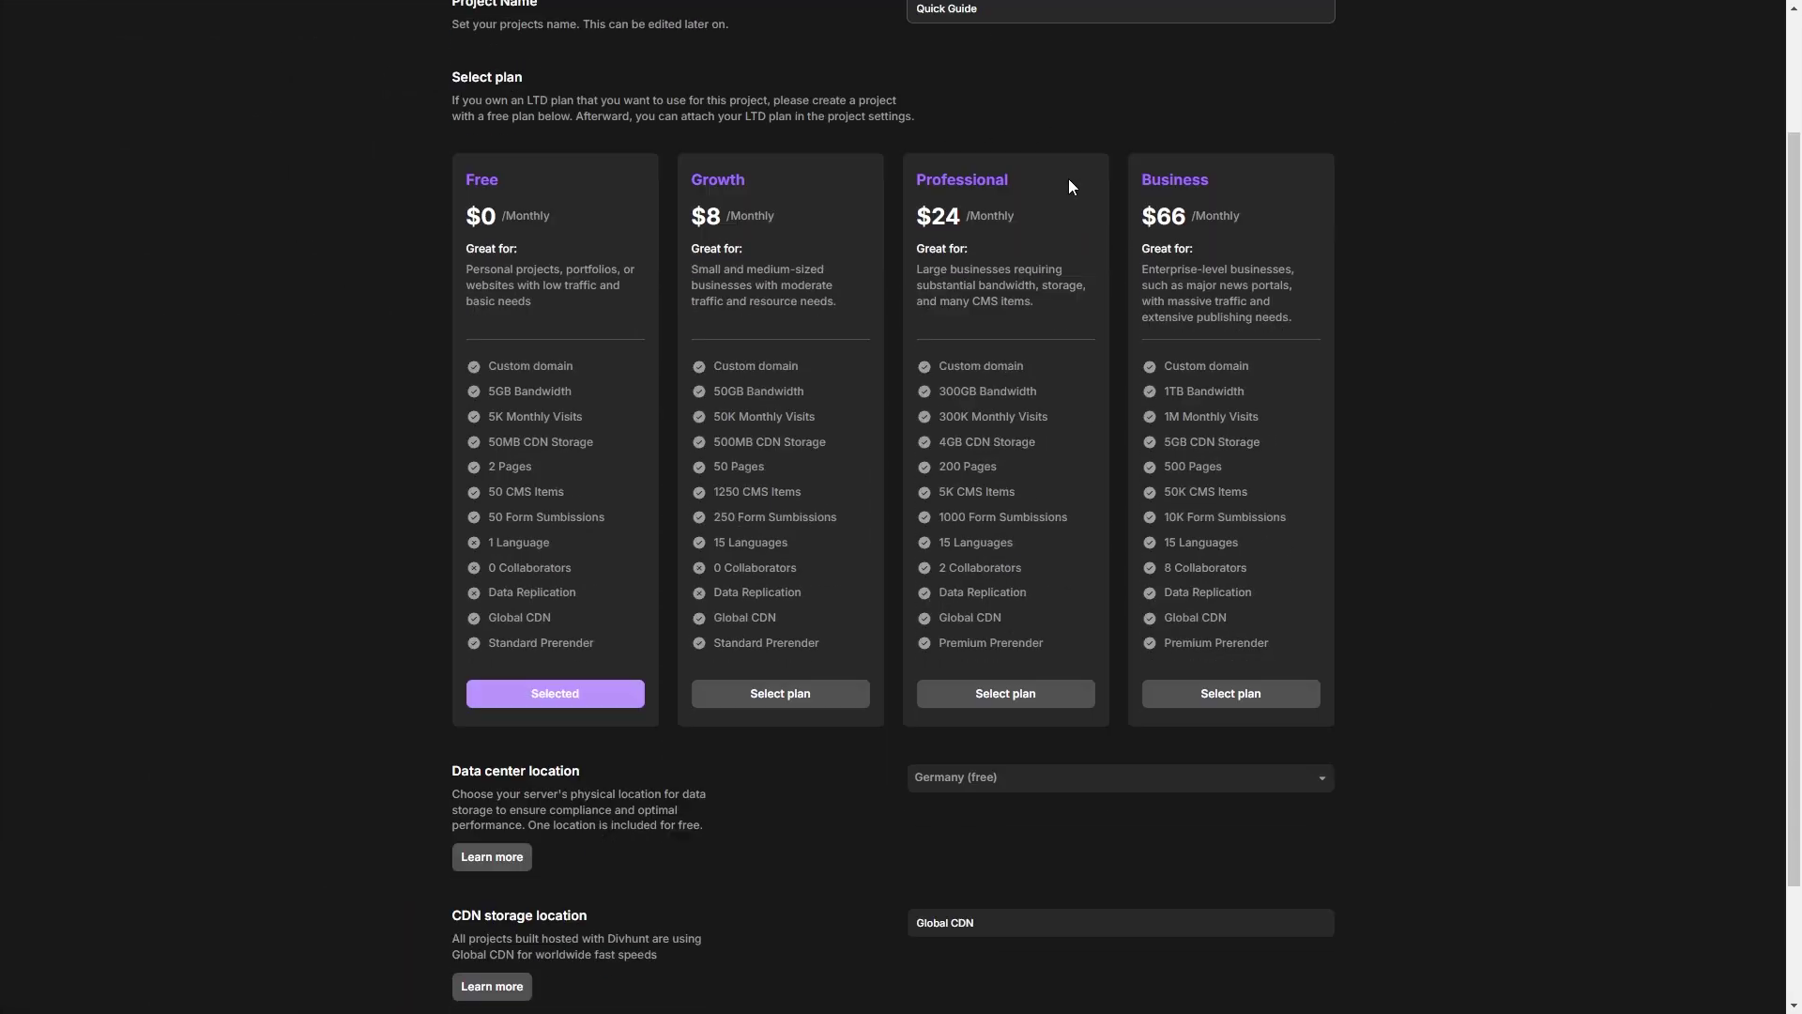
click(1276, 945)
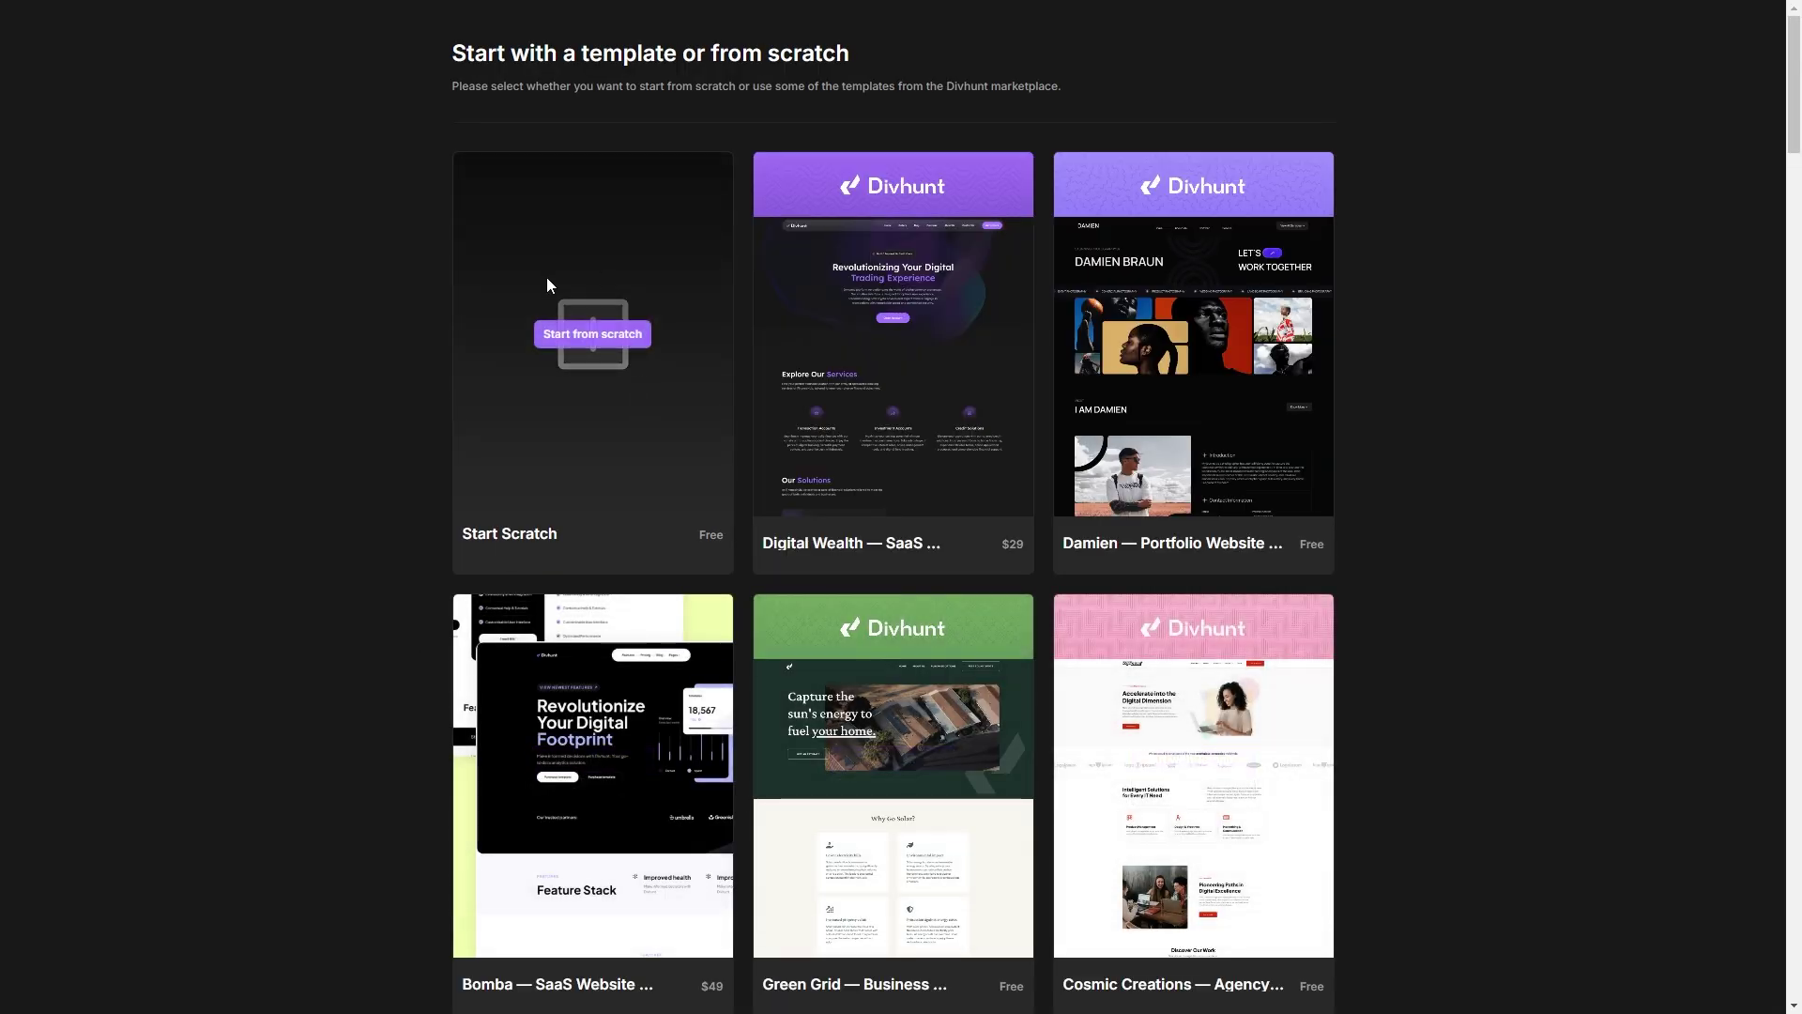
scroll(642, 404, down, 15)
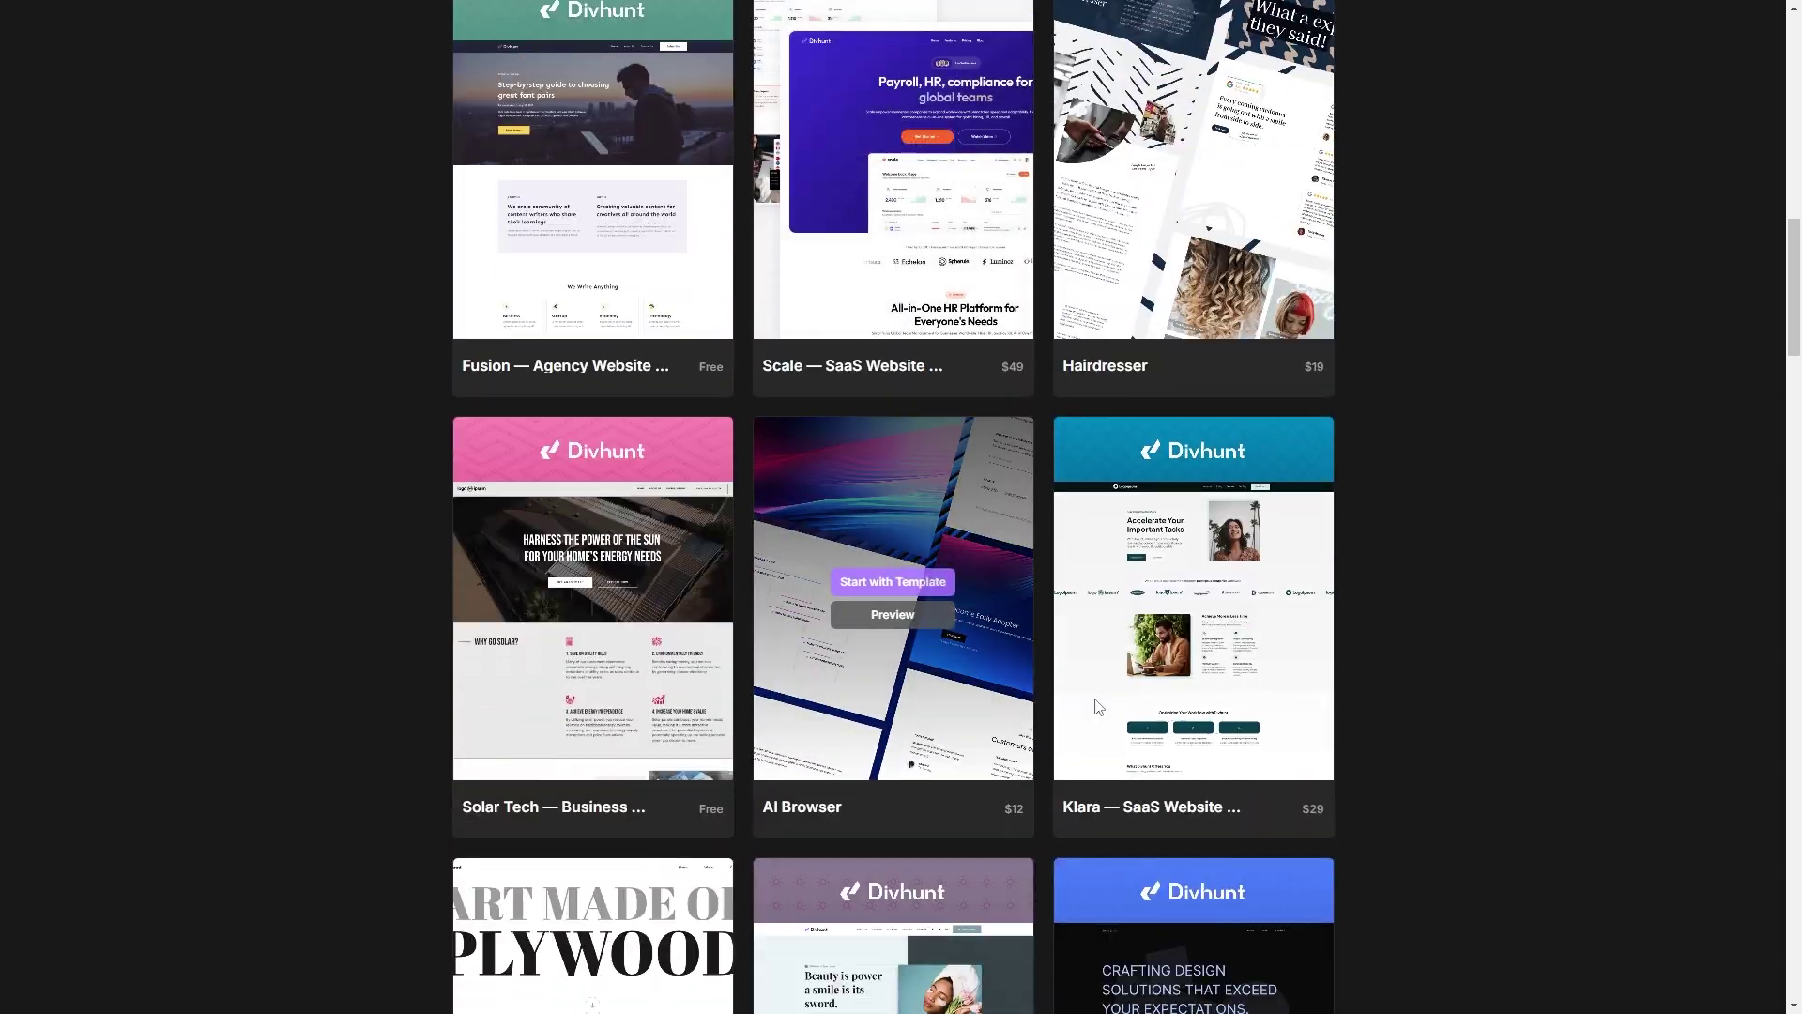
click(1203, 579)
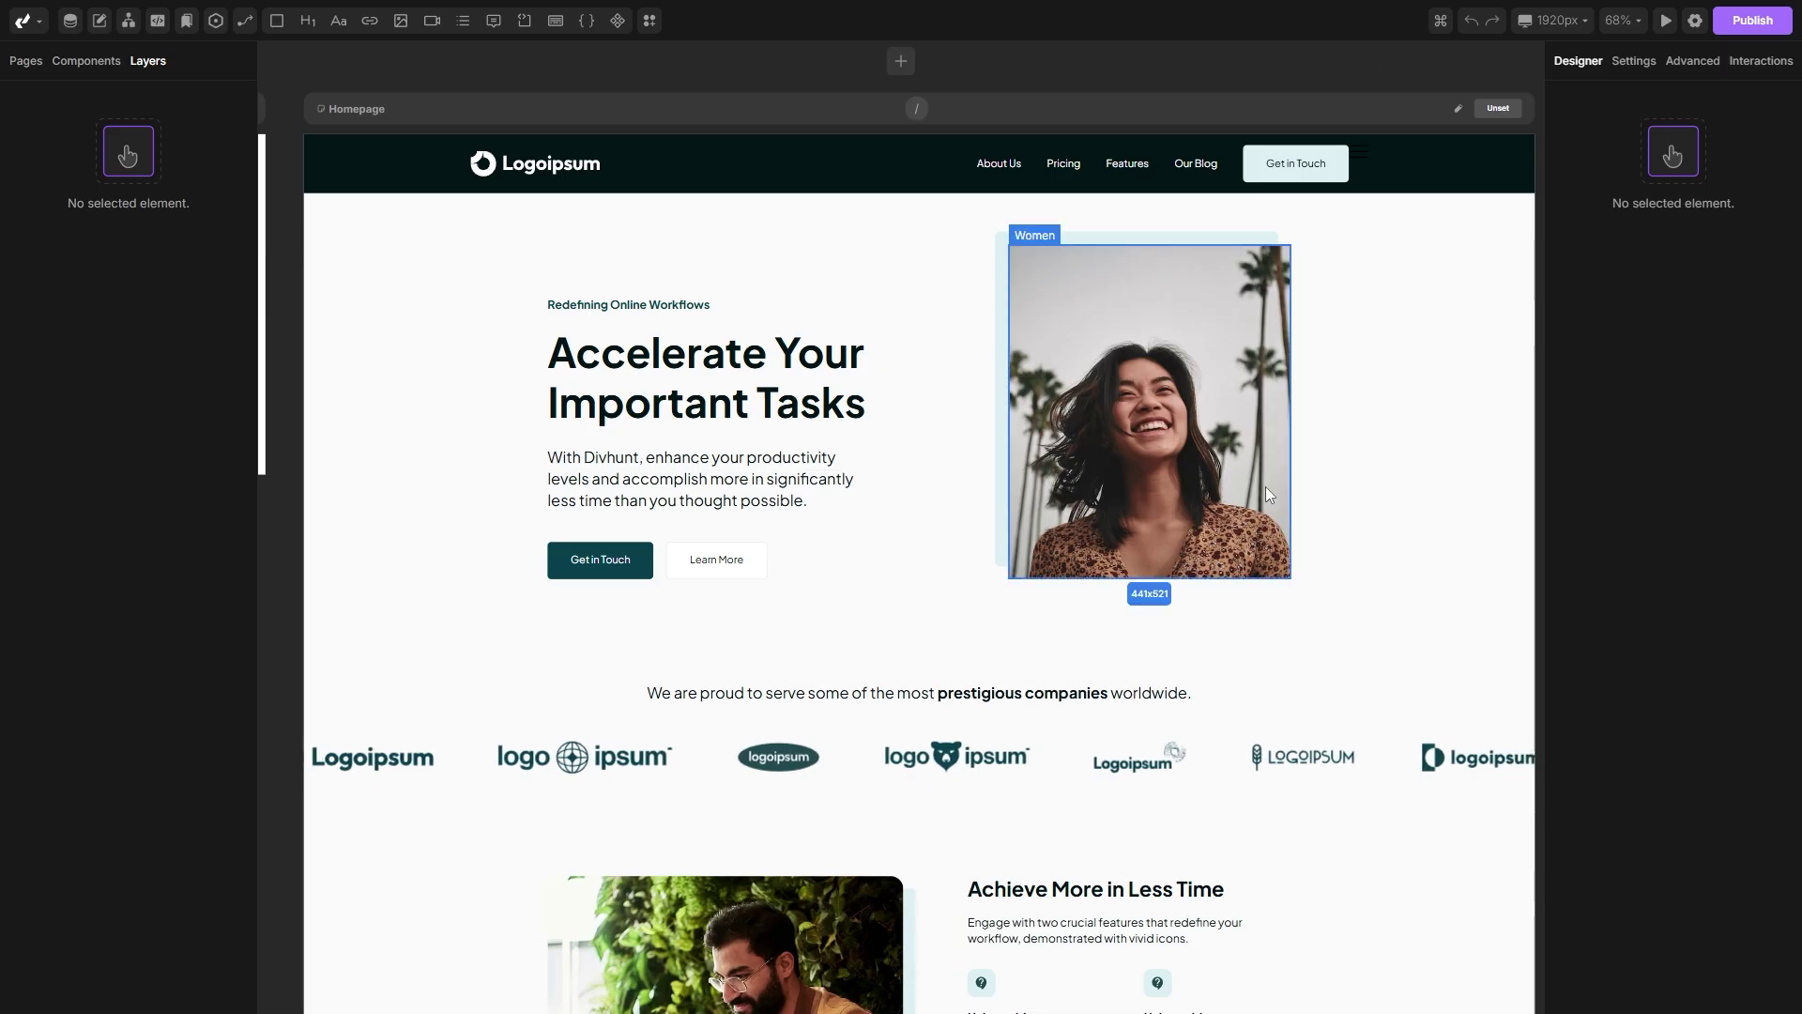
Look around the canvas page frames and unpin the Homepage in the Pages list.
drag(926, 537, 644, 668)
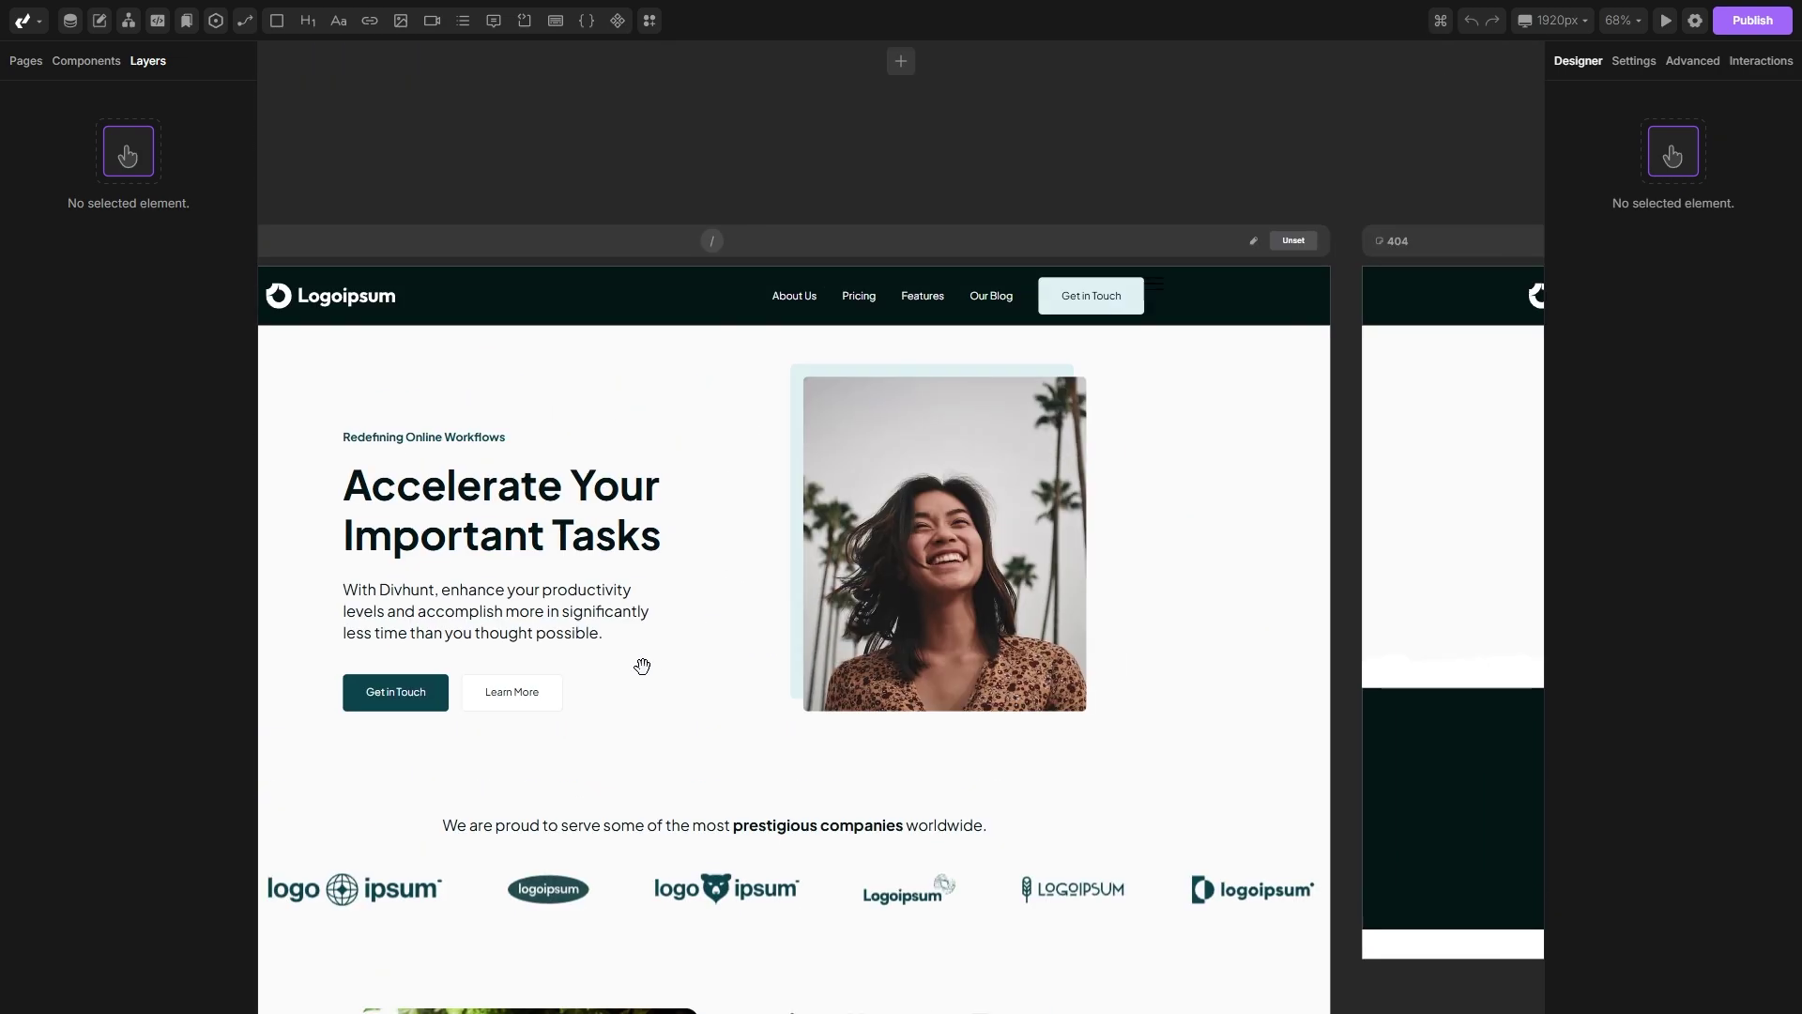
scroll(1026, 403, right, 3)
scroll(1062, 544, left, 4)
scroll(812, 530, down, 5)
scroll(811, 530, up, 5)
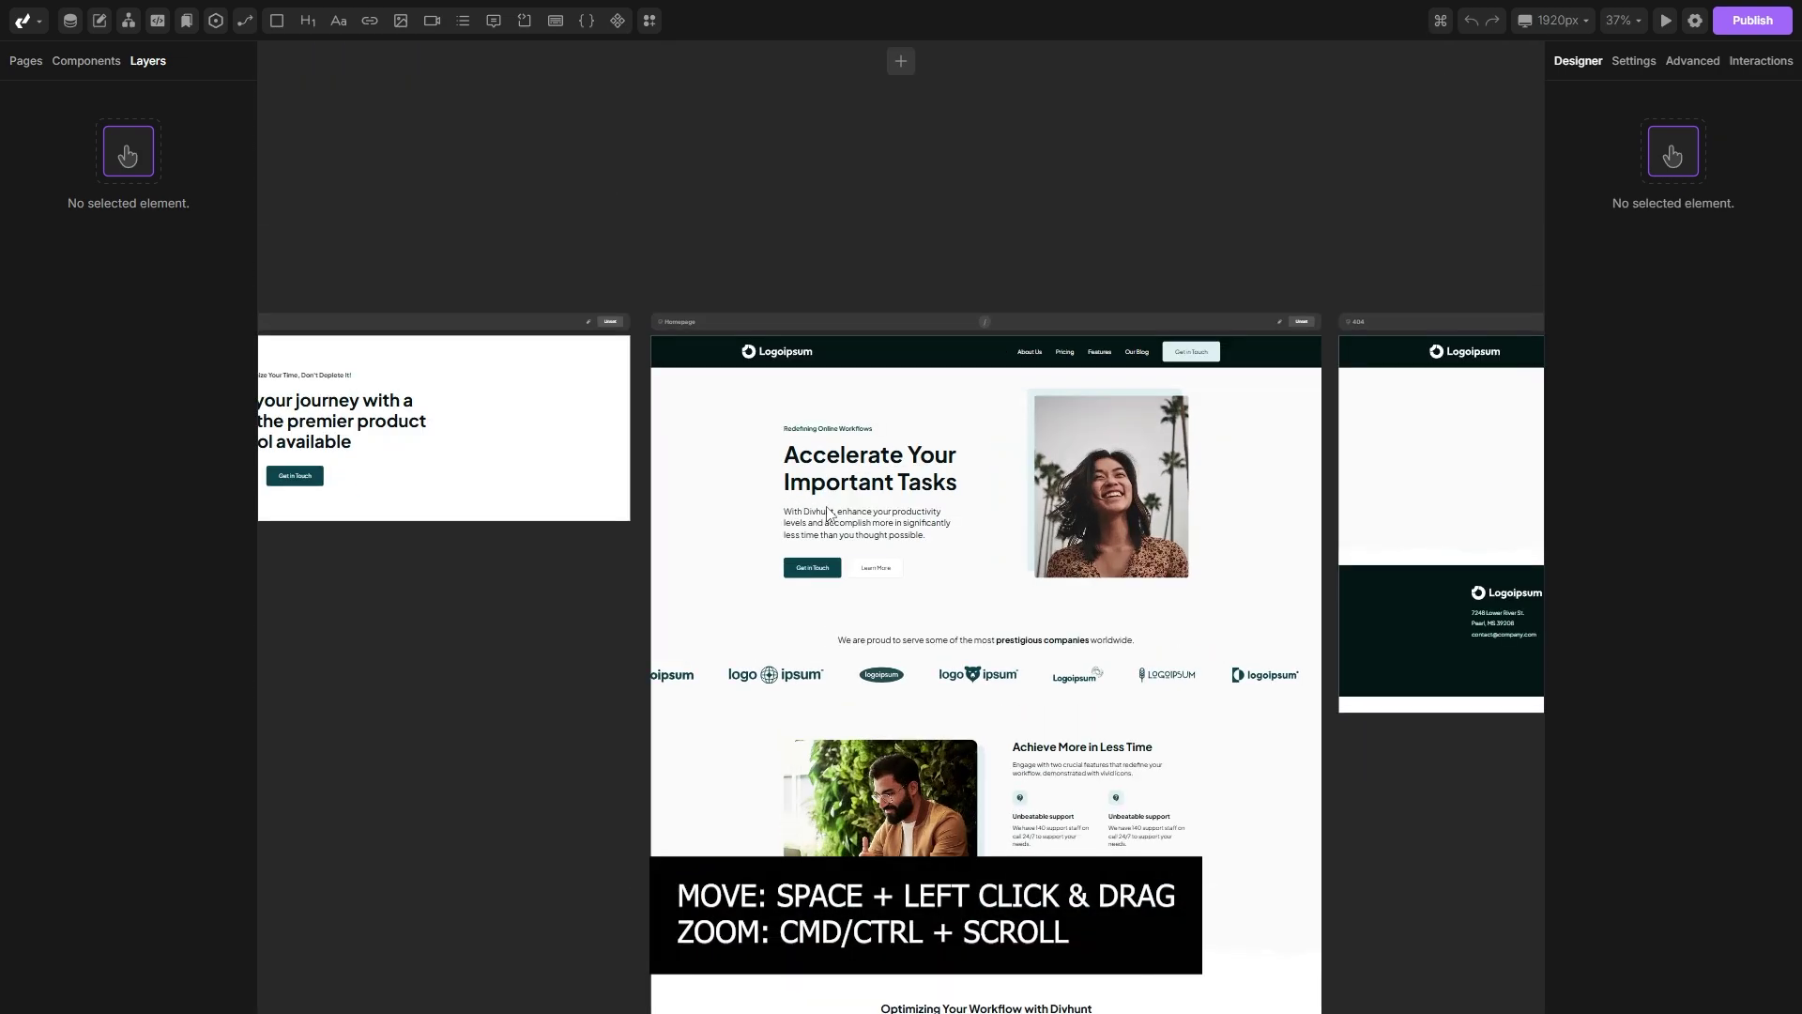
click(24, 62)
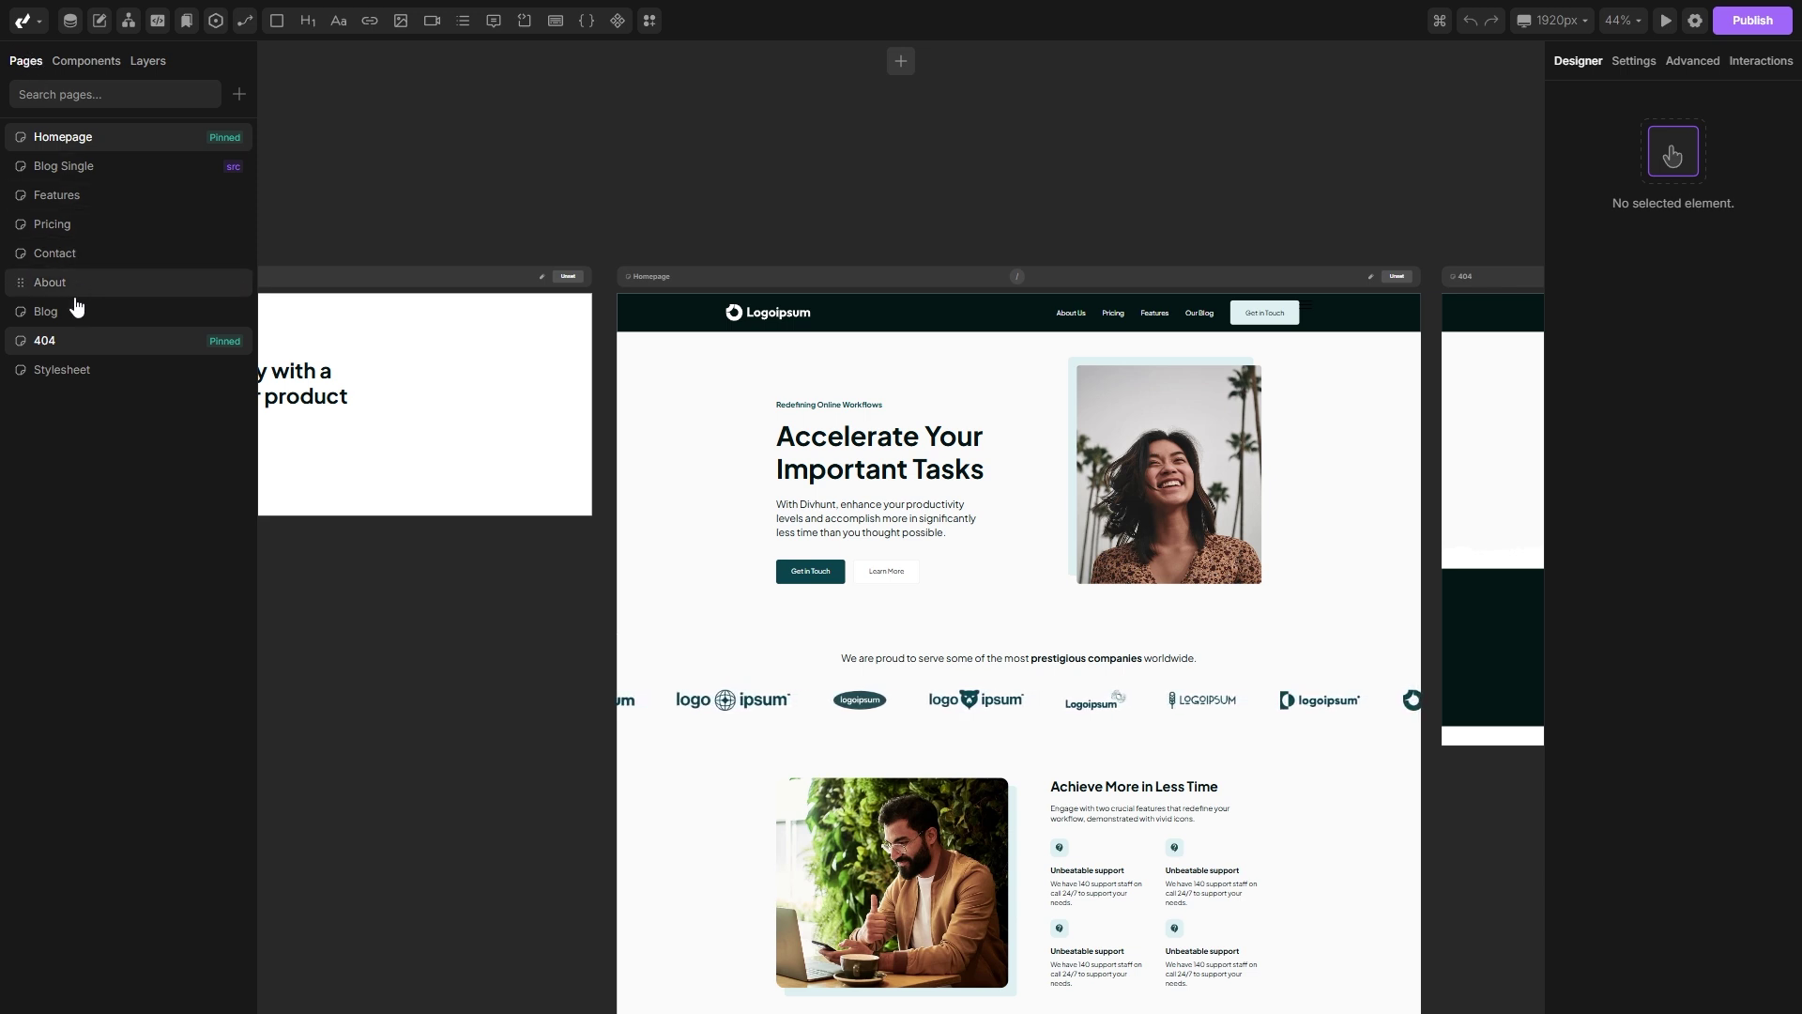
right_click(91, 141)
click(120, 302)
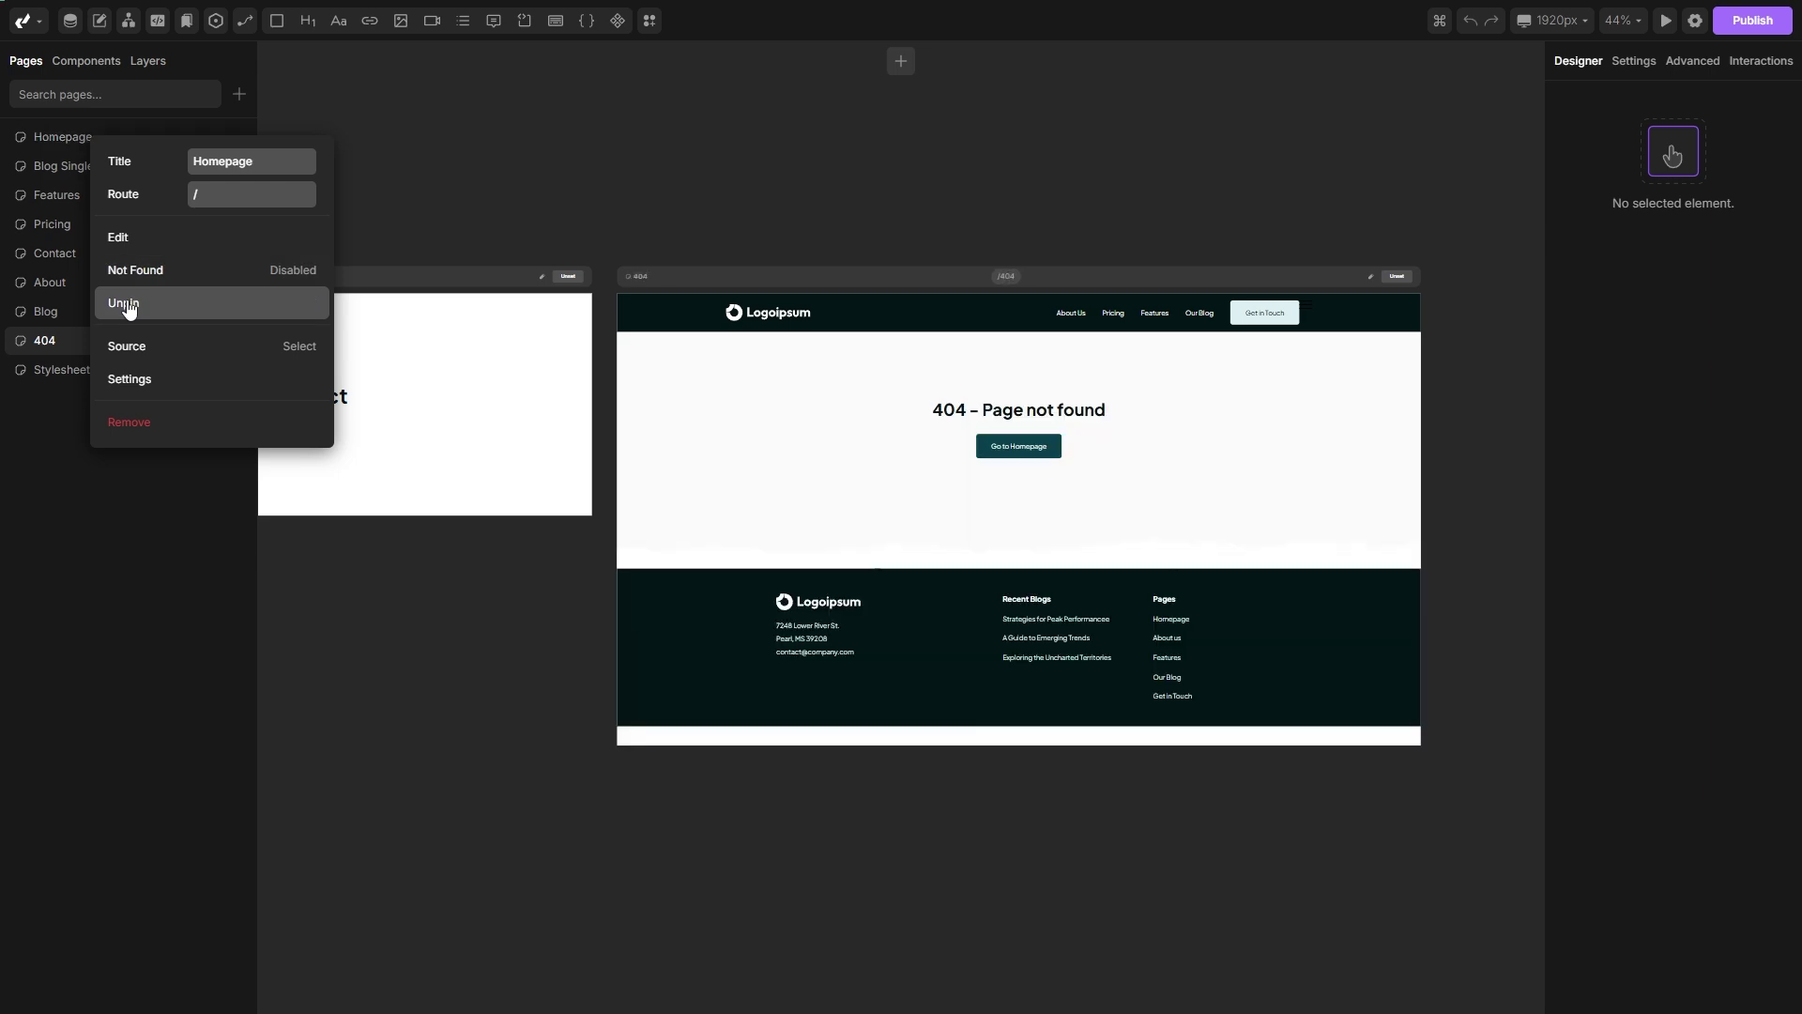
Unpin the 404 page and bring the Homepage back onto the canvas.
right_click(75, 344)
click(127, 507)
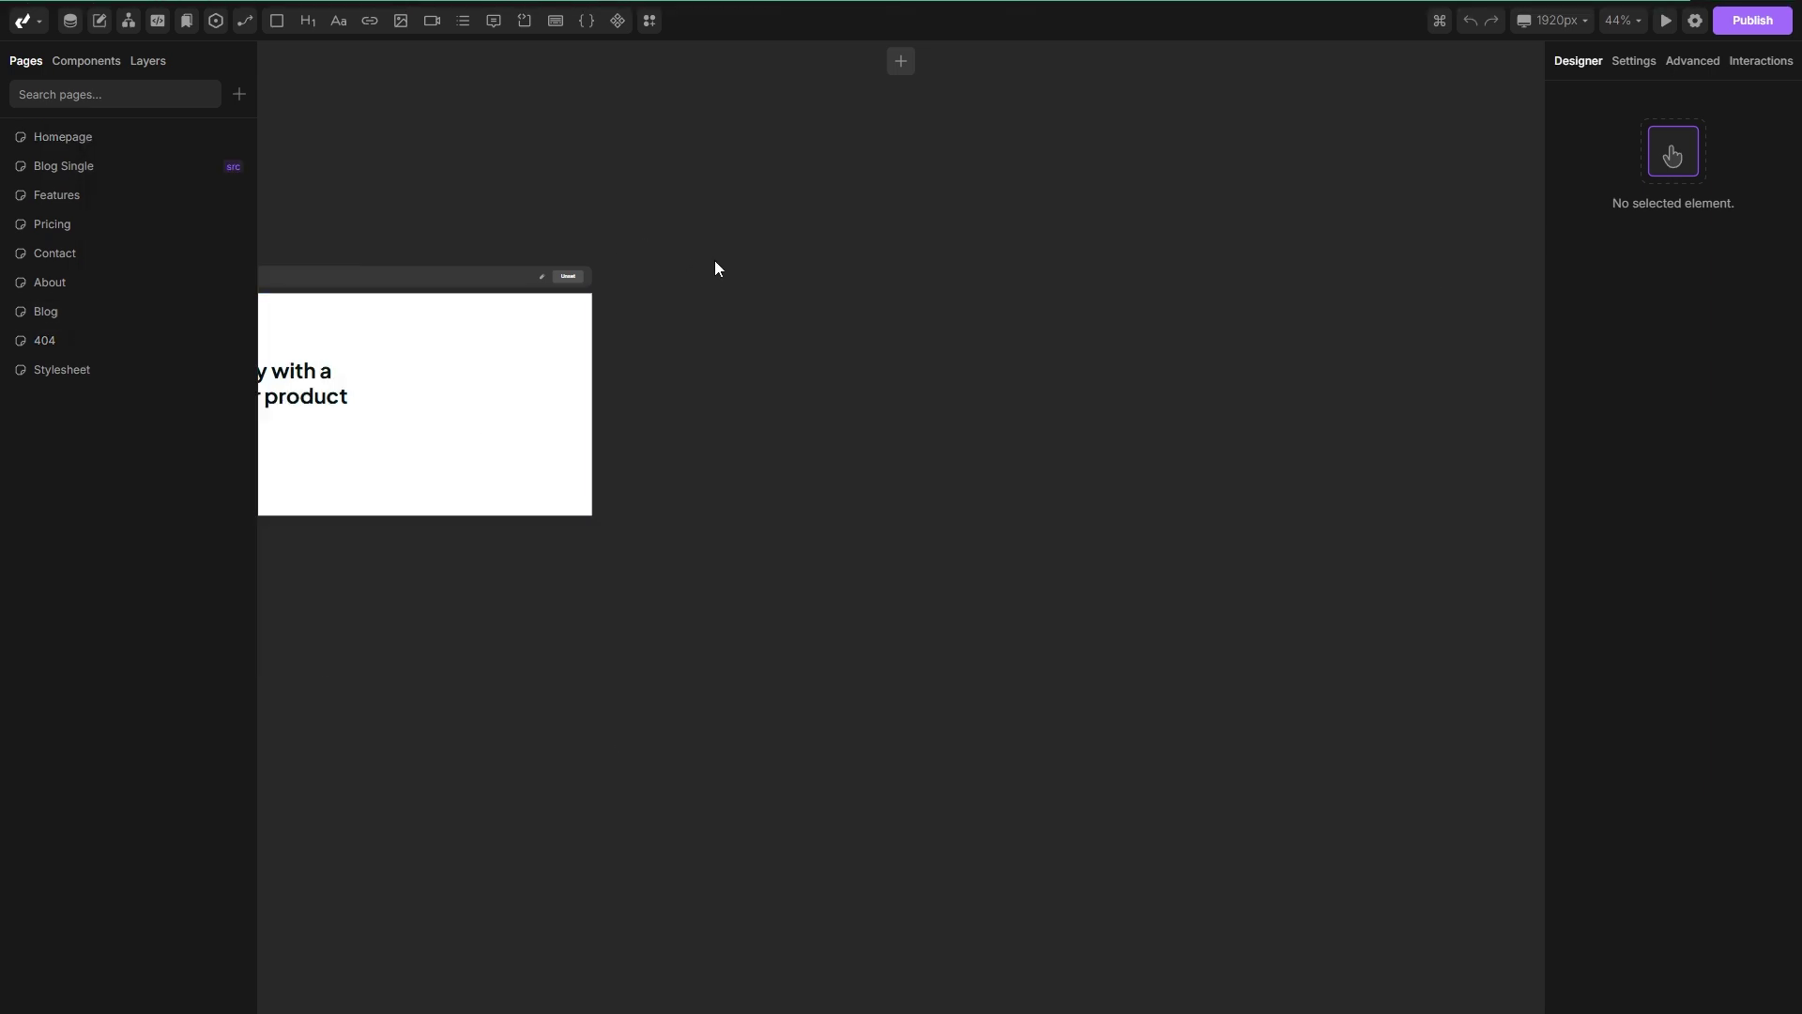
click(60, 138)
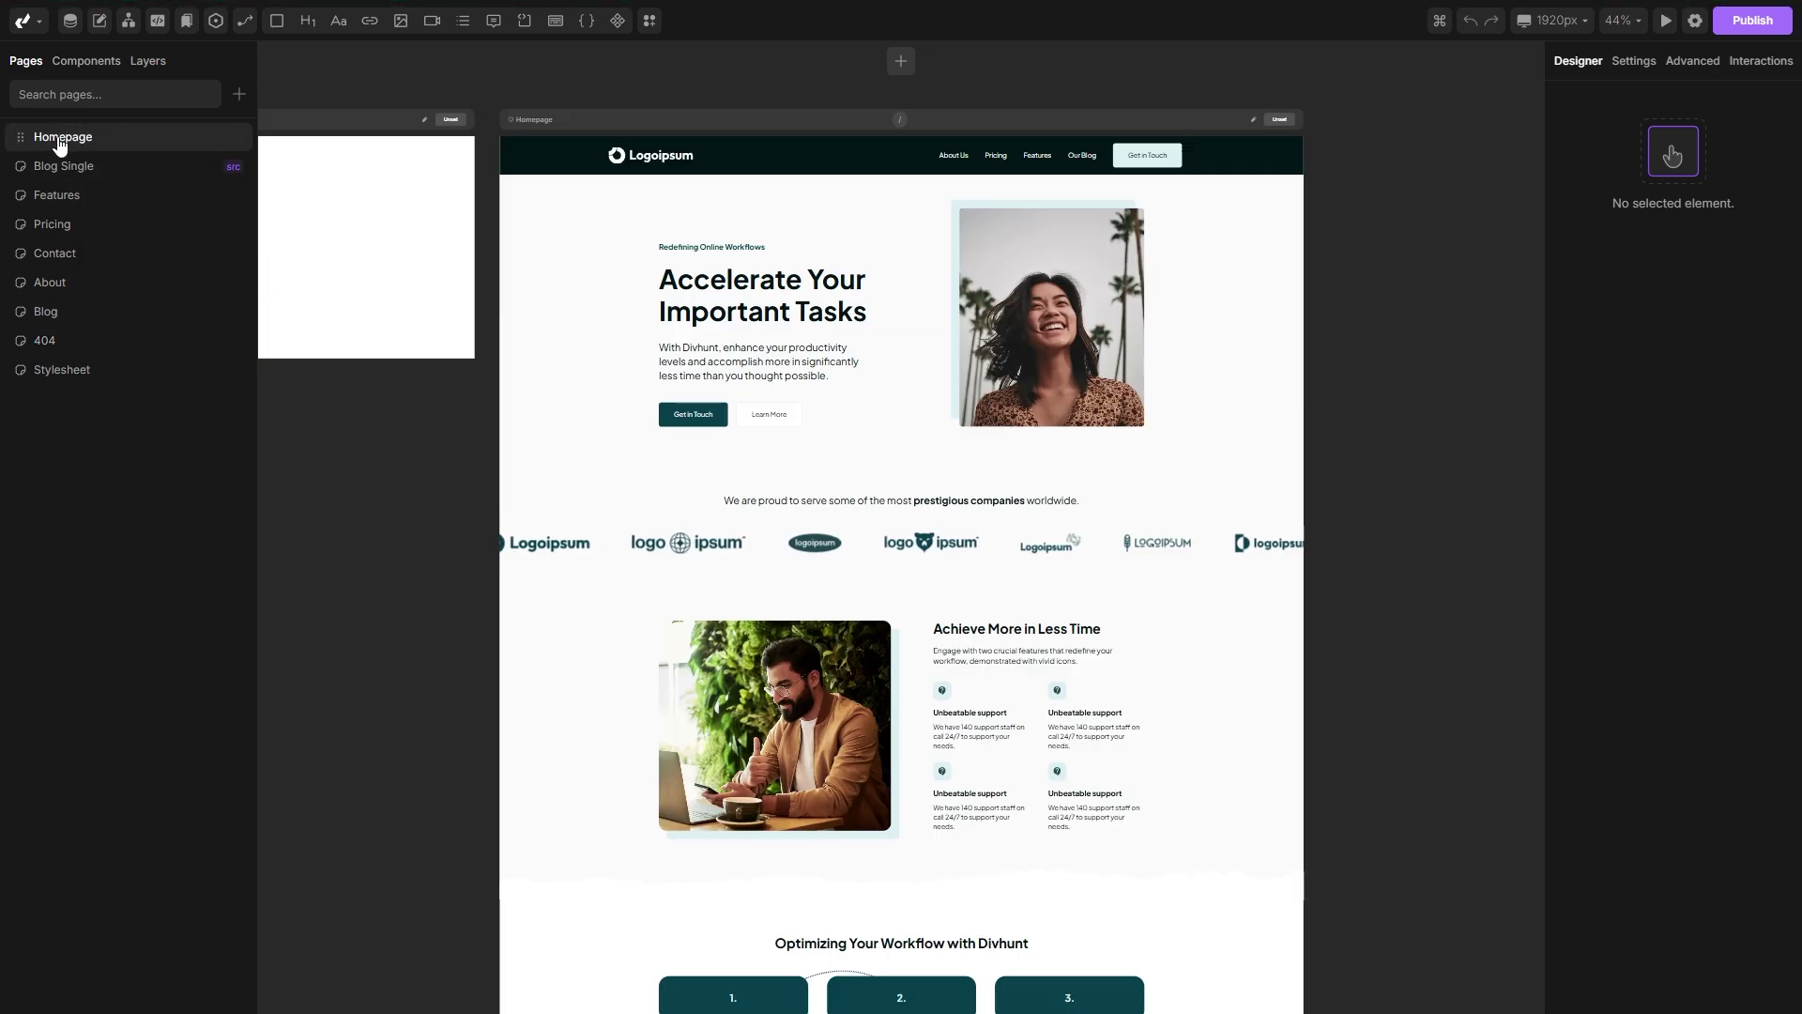
Add the purple 'High-Quality UI Elements' CTA section from Sections above Achieve More.
click(649, 23)
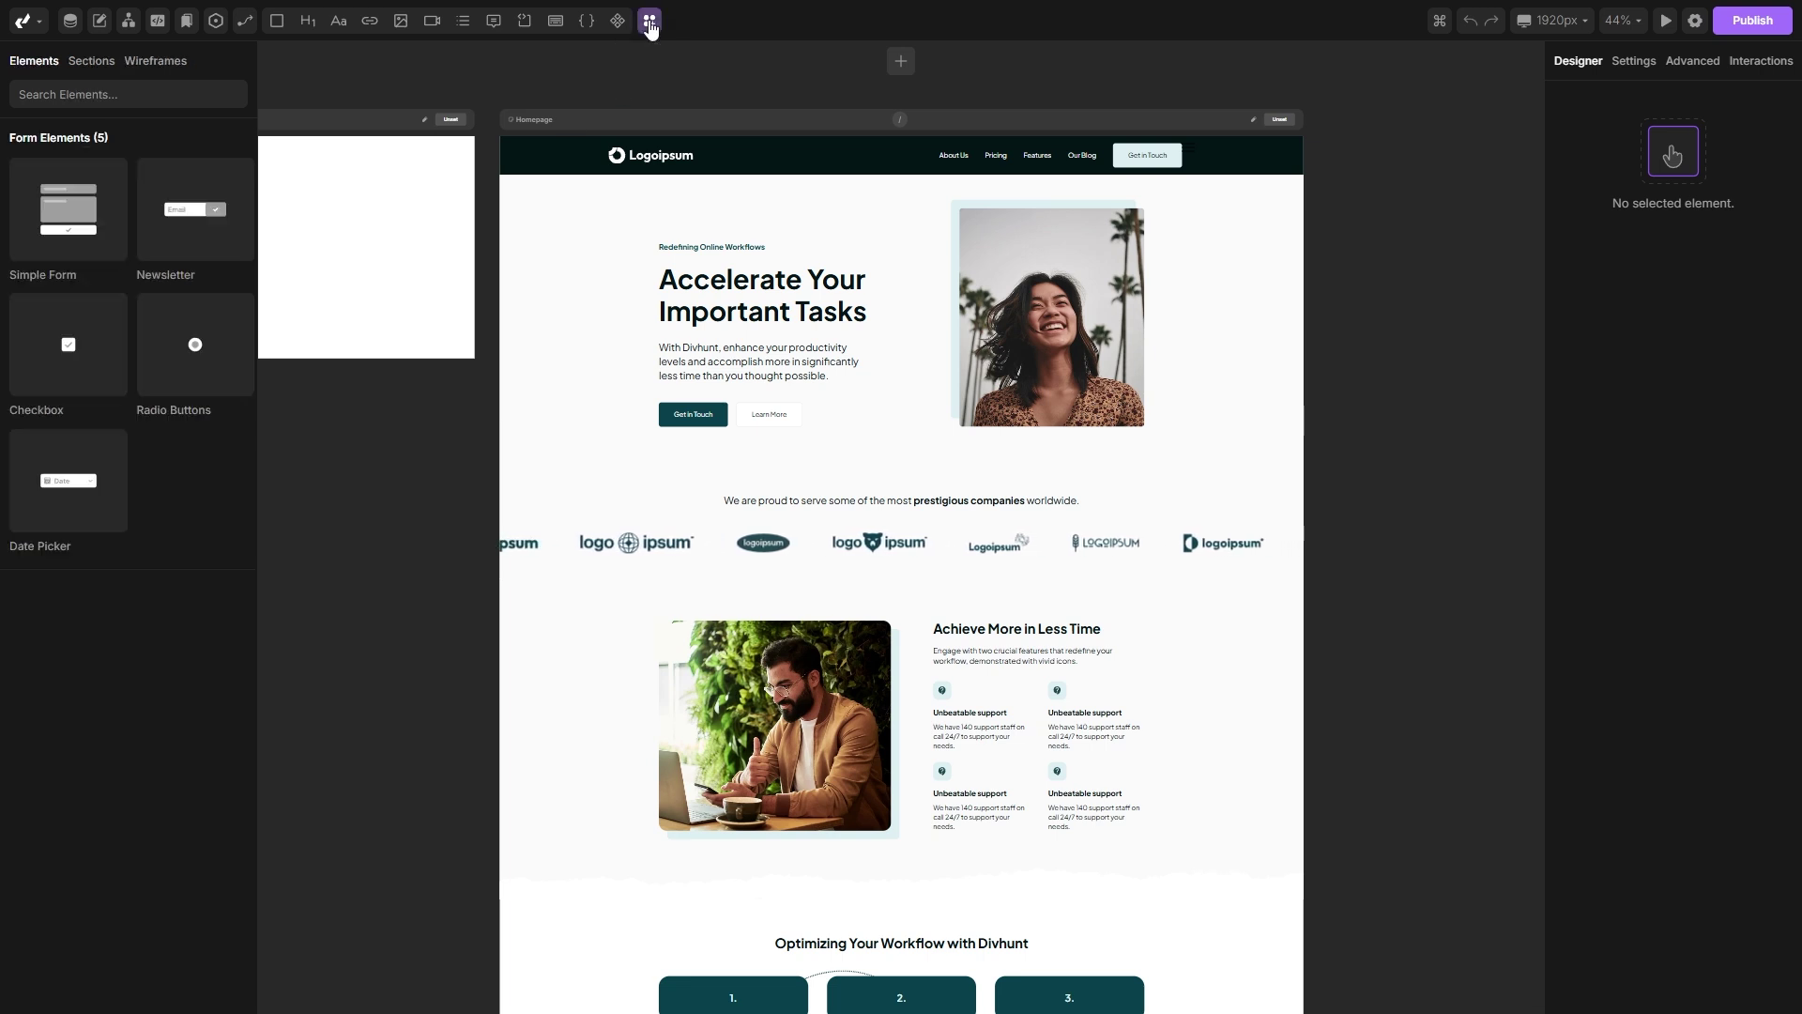
click(88, 62)
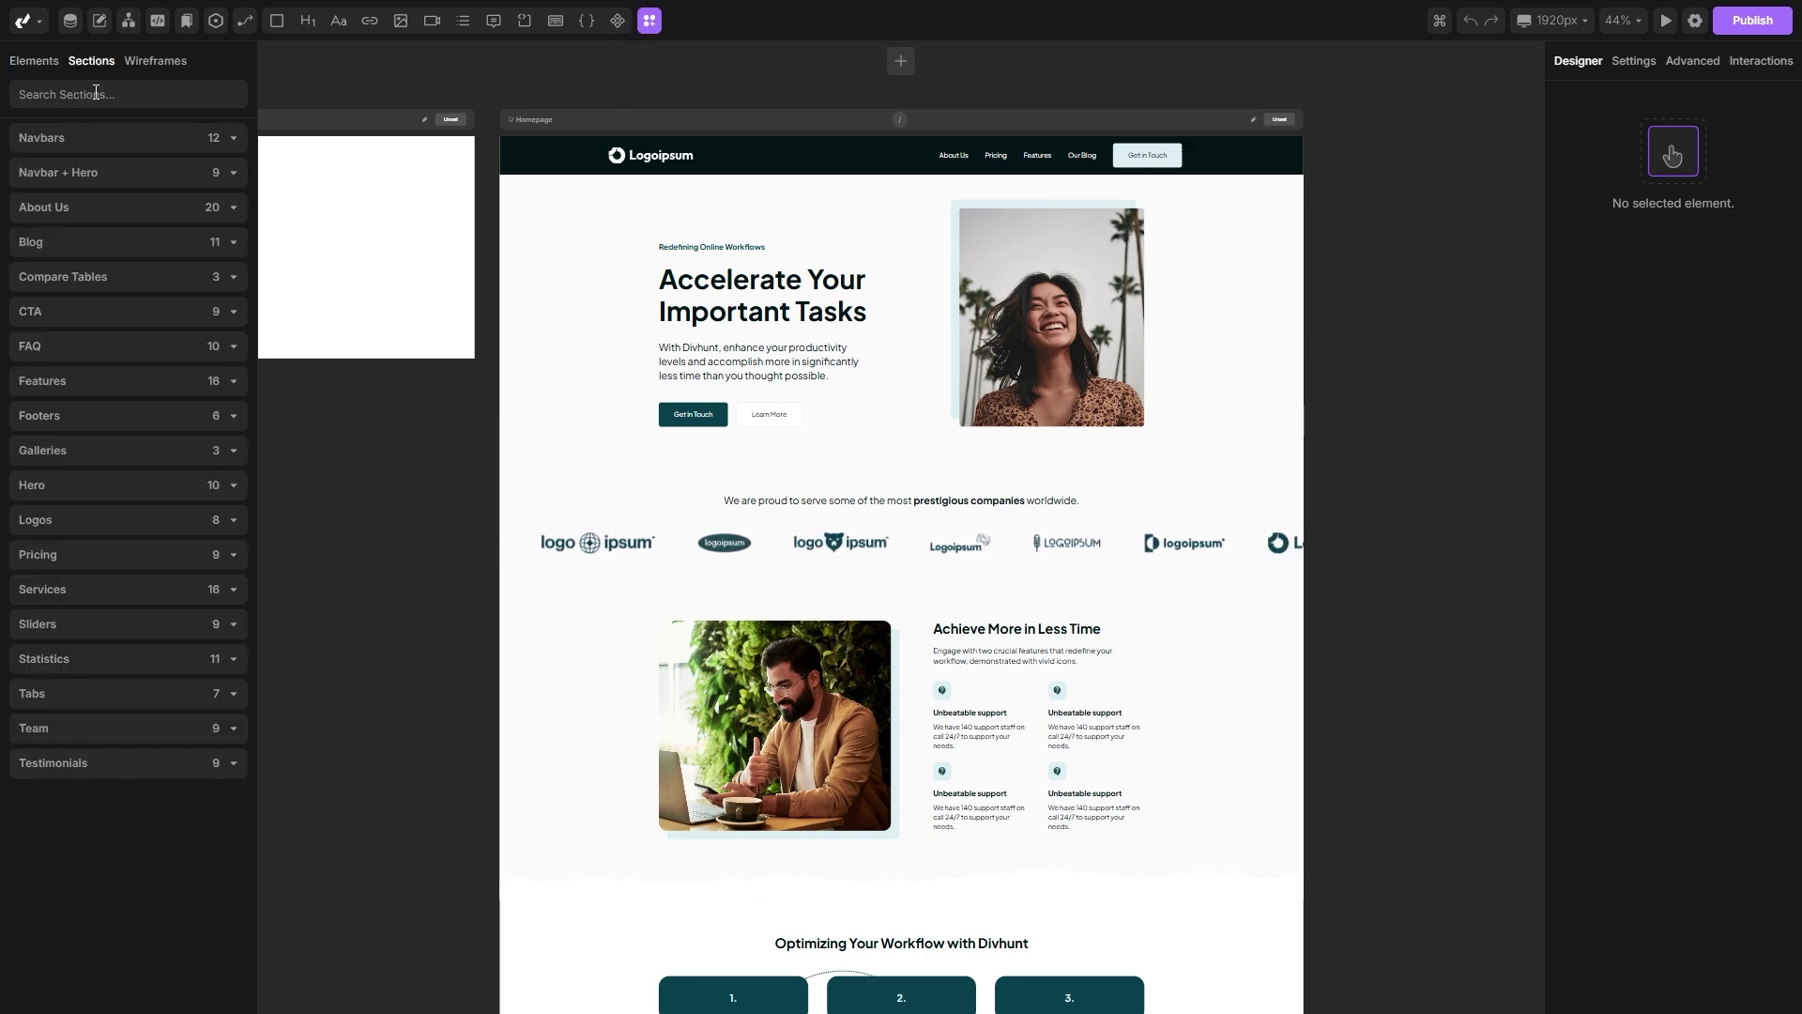
click(66, 317)
drag(65, 370, 826, 578)
scroll(792, 563, down, 5)
scroll(751, 554, up, 3)
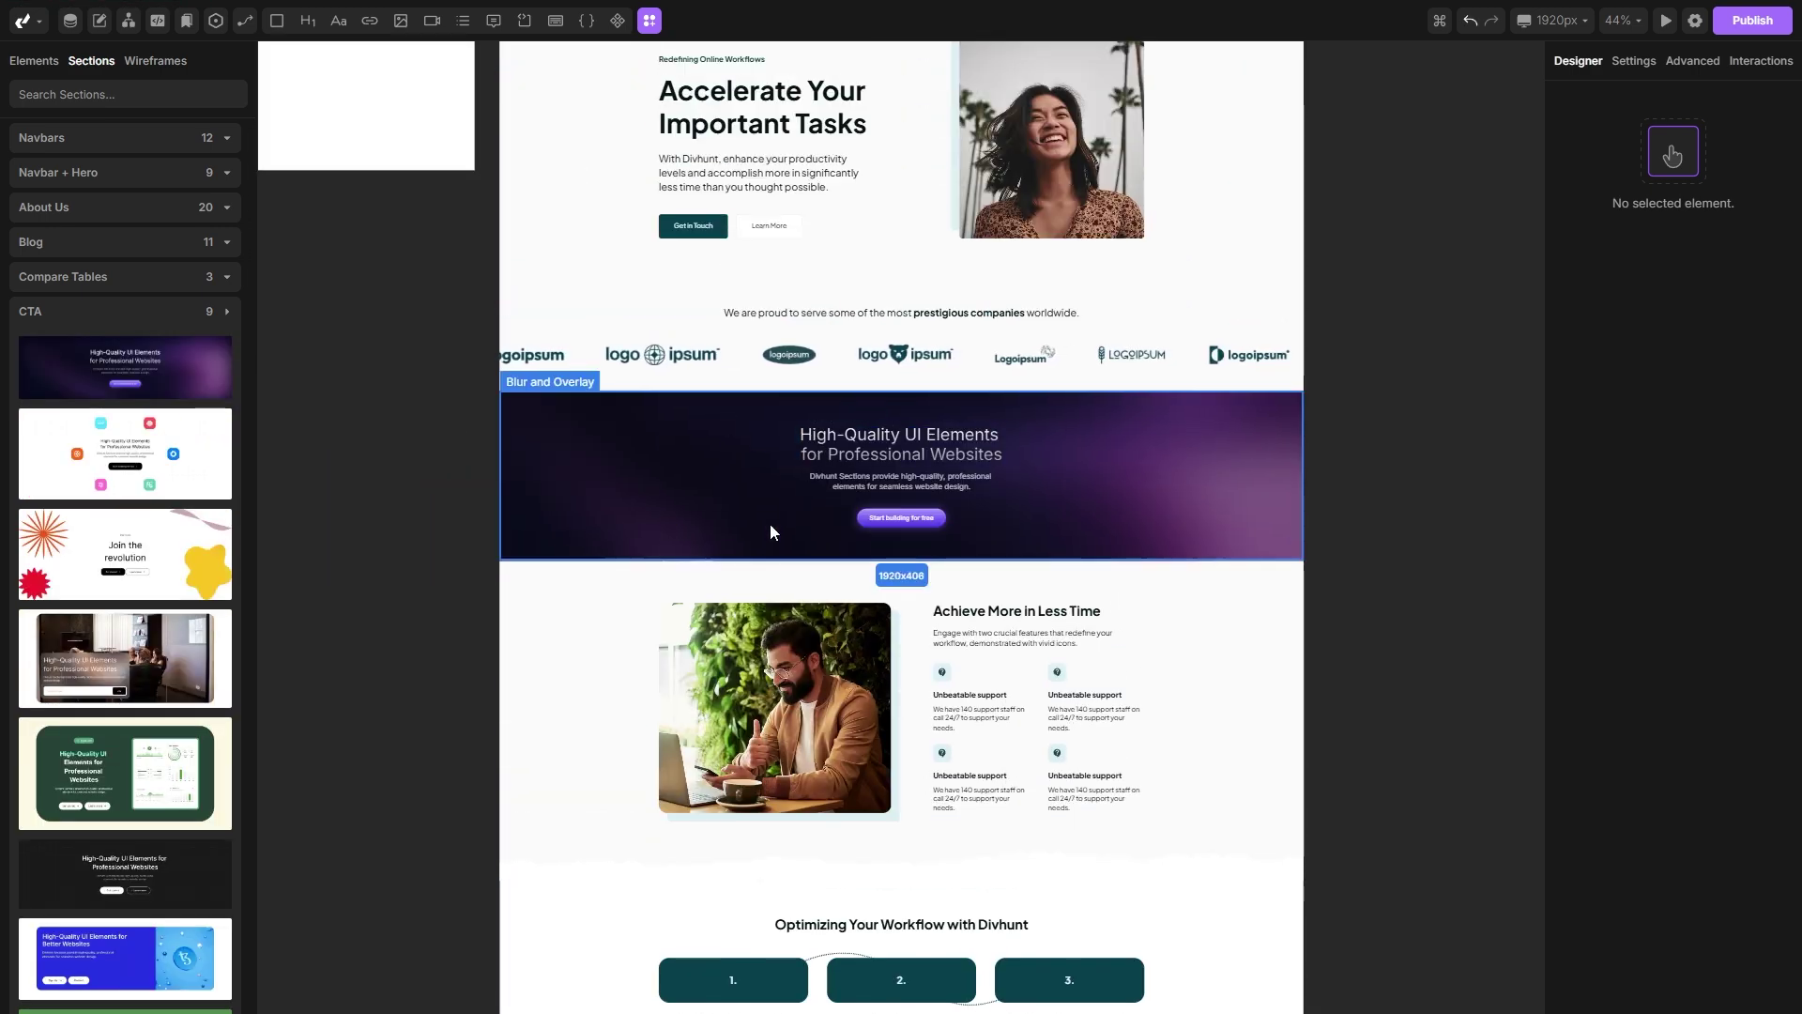
Place the 'Reduce time of building websites' CTA wireframe below the purple section.
click(155, 61)
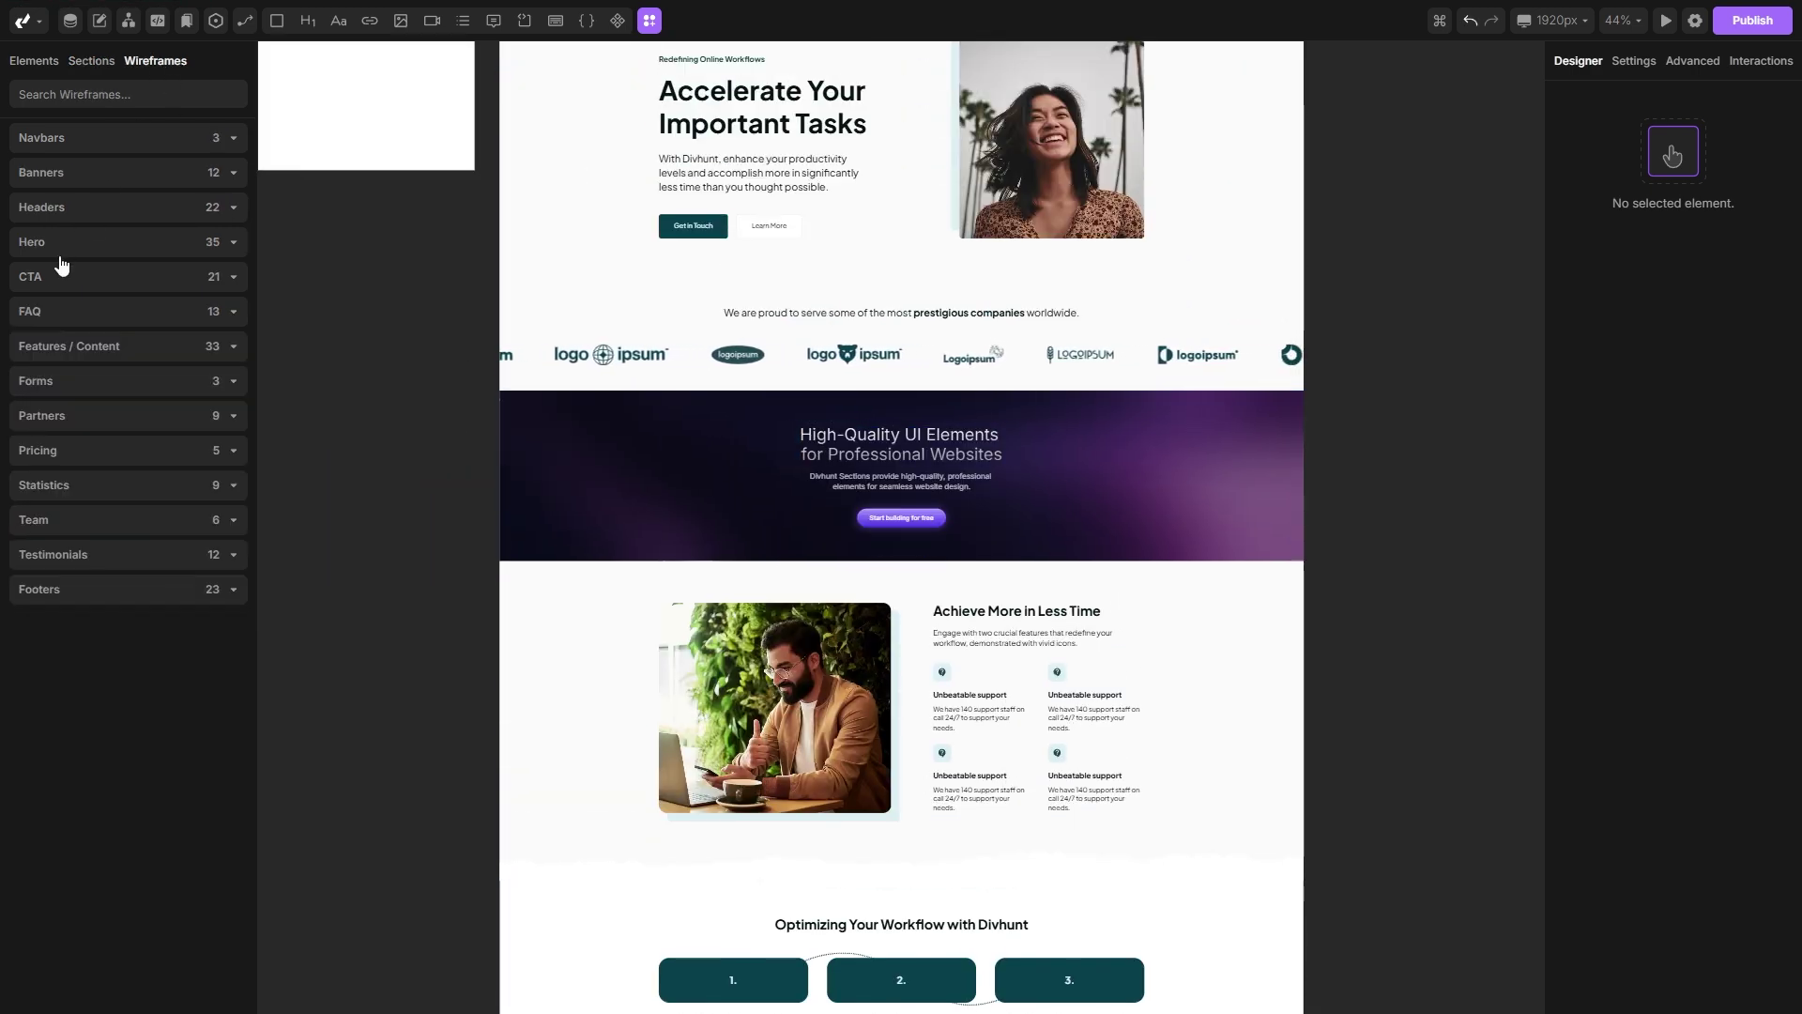
click(60, 270)
drag(113, 338, 726, 564)
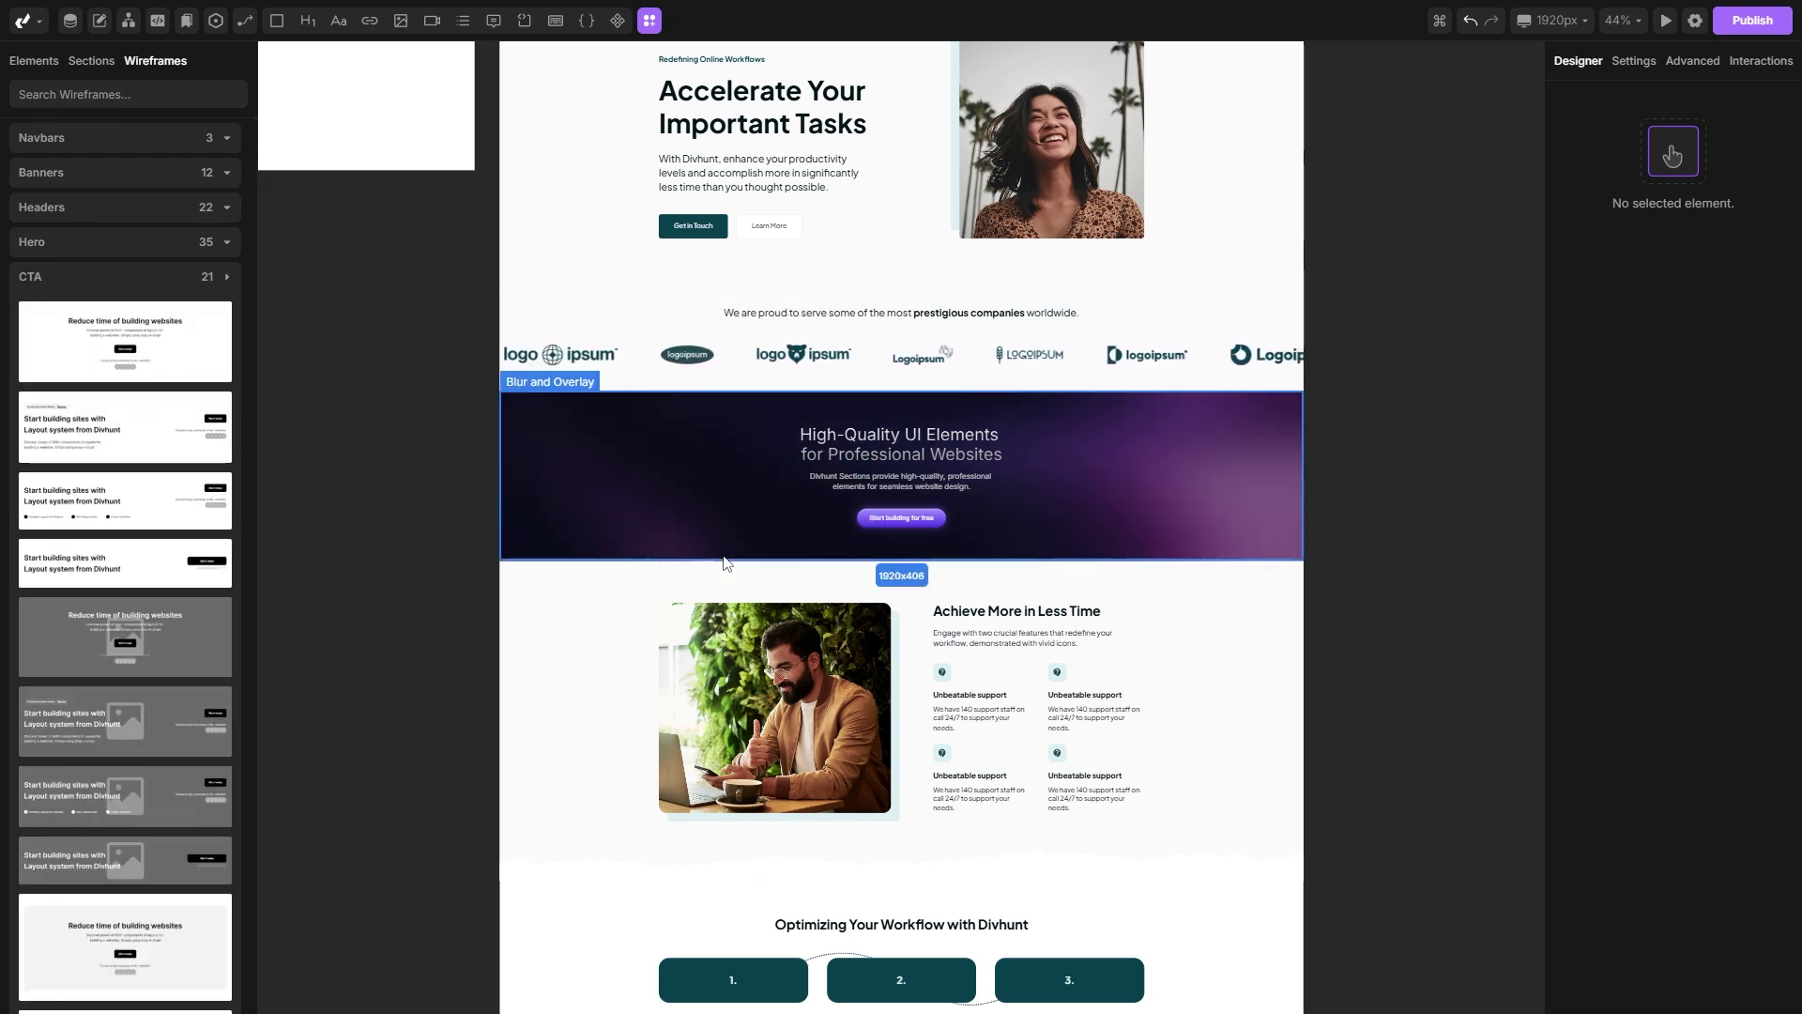
scroll(725, 563, down, 5)
scroll(657, 488, up, 3)
scroll(639, 488, up, 1)
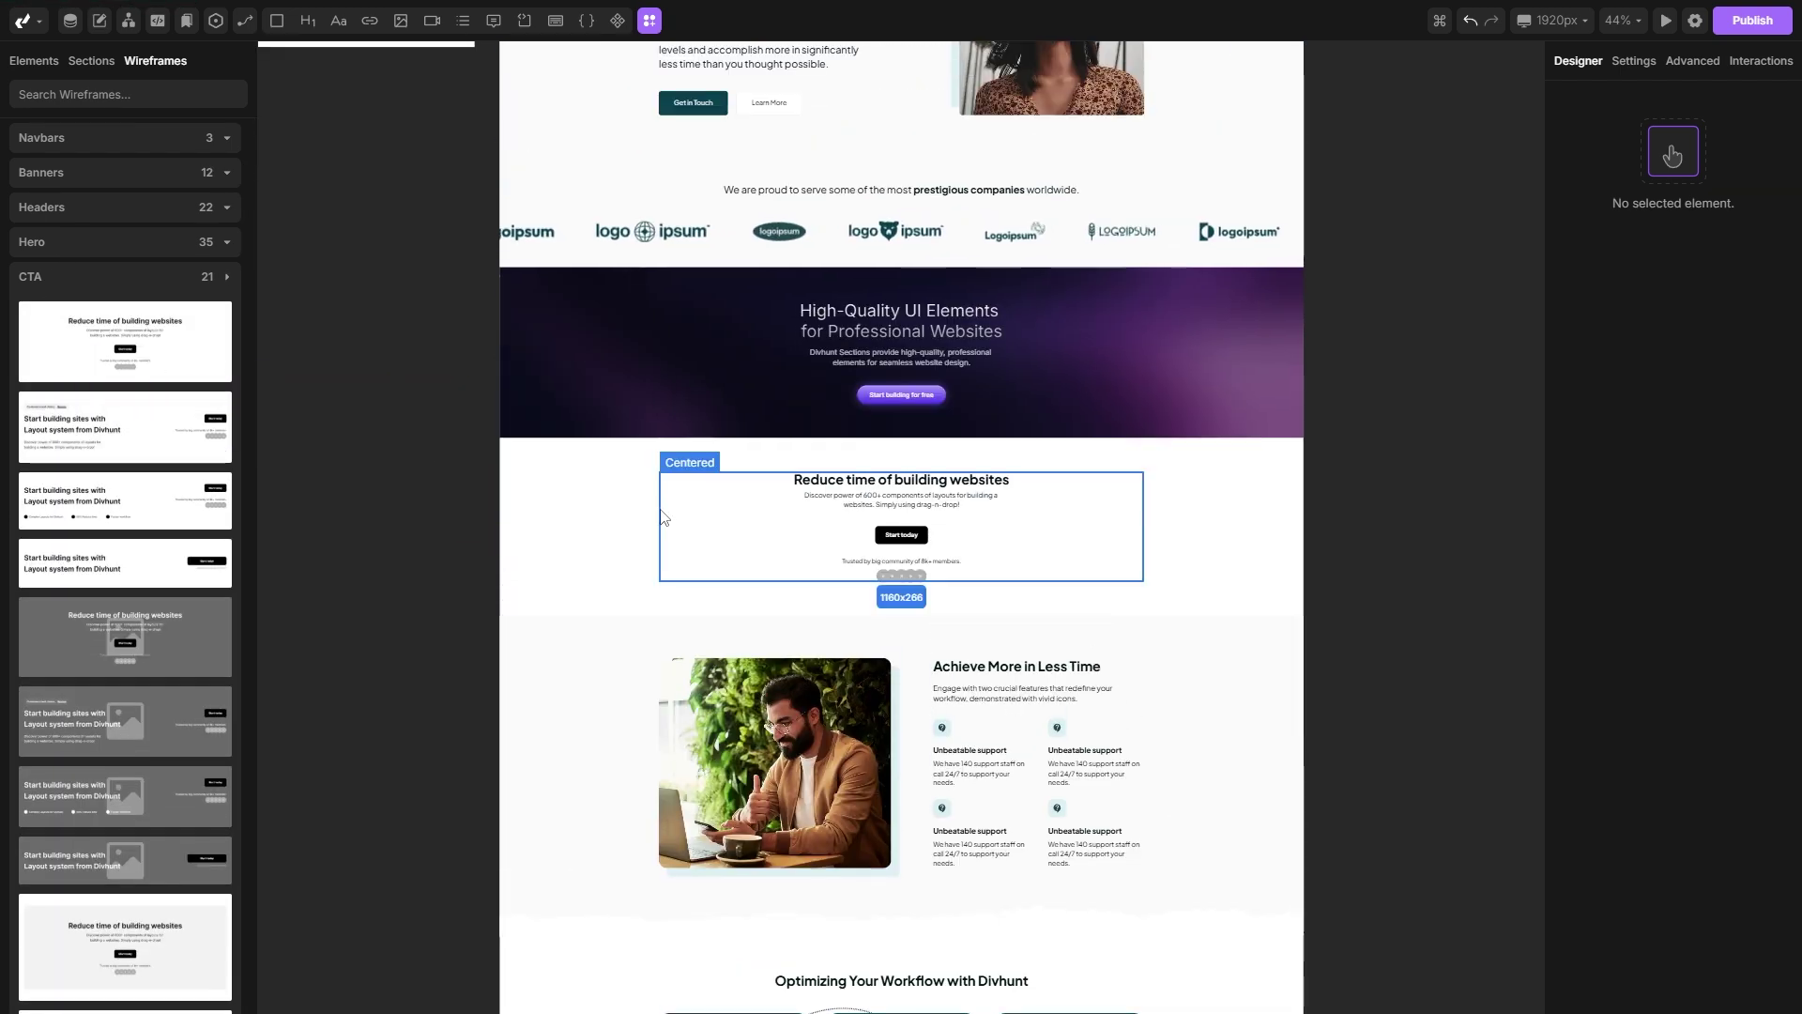
scroll(657, 601, up, 5)
scroll(809, 445, up, 2)
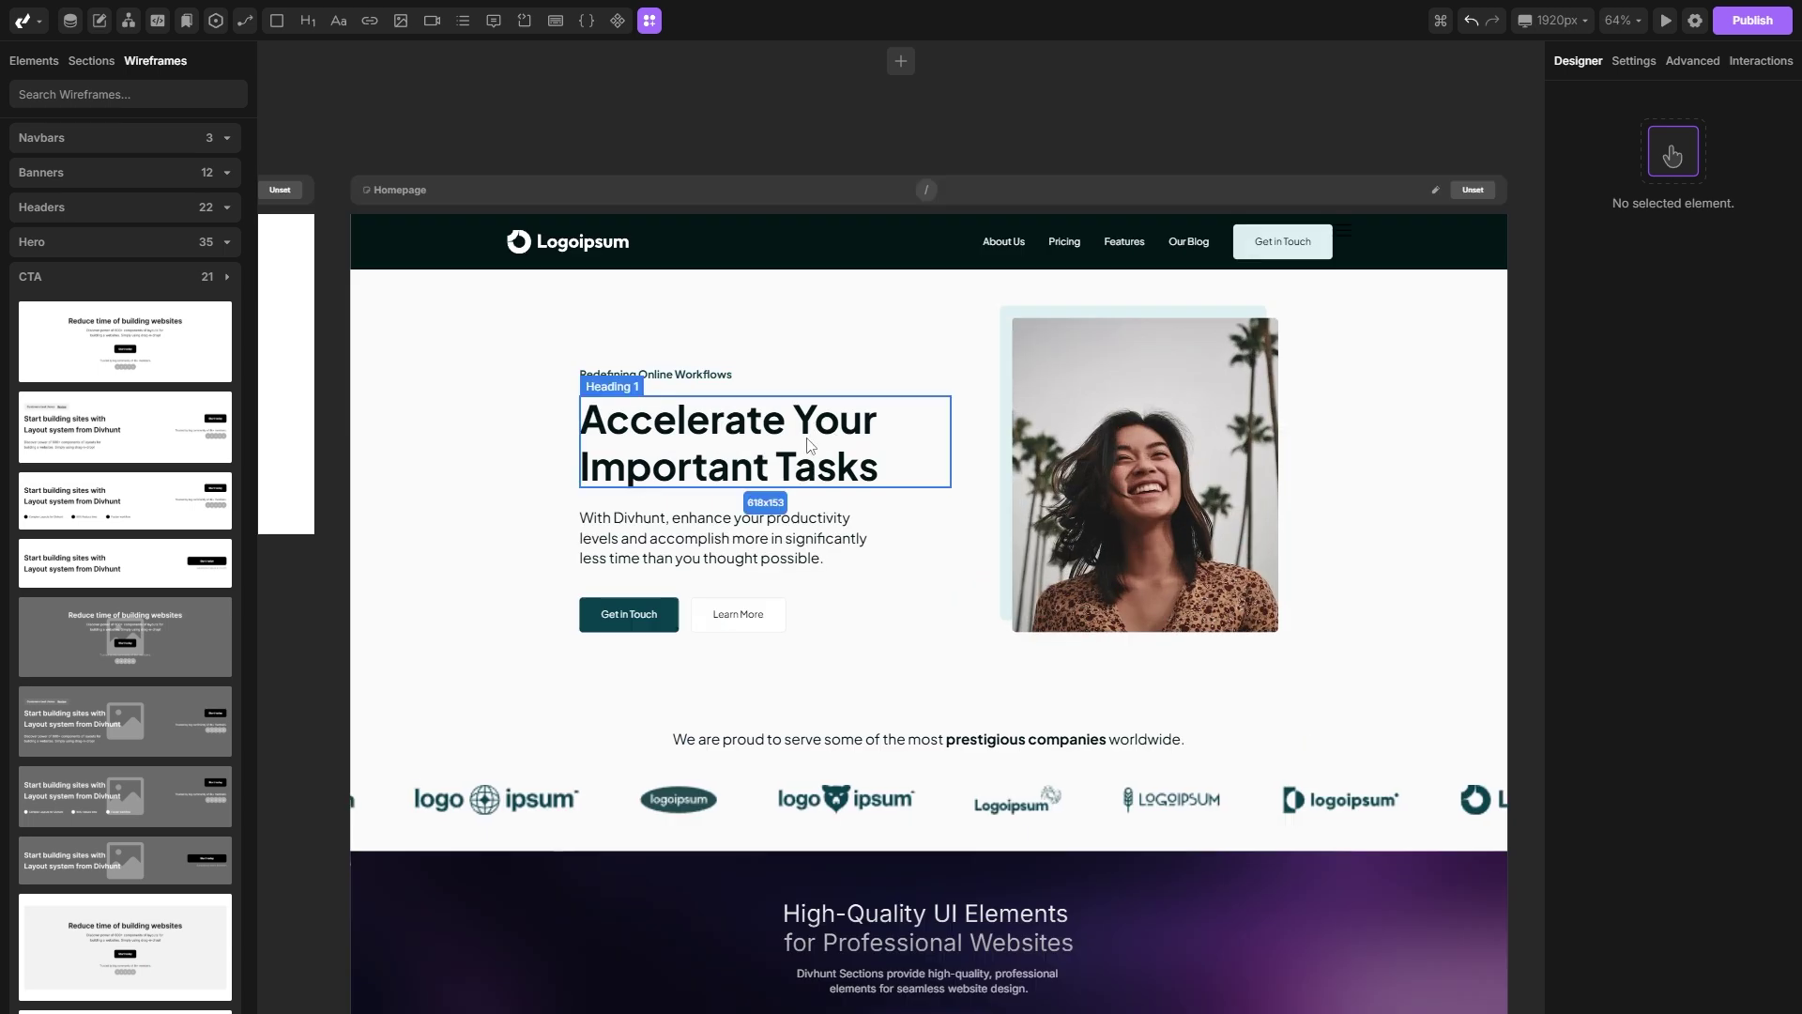
click(706, 550)
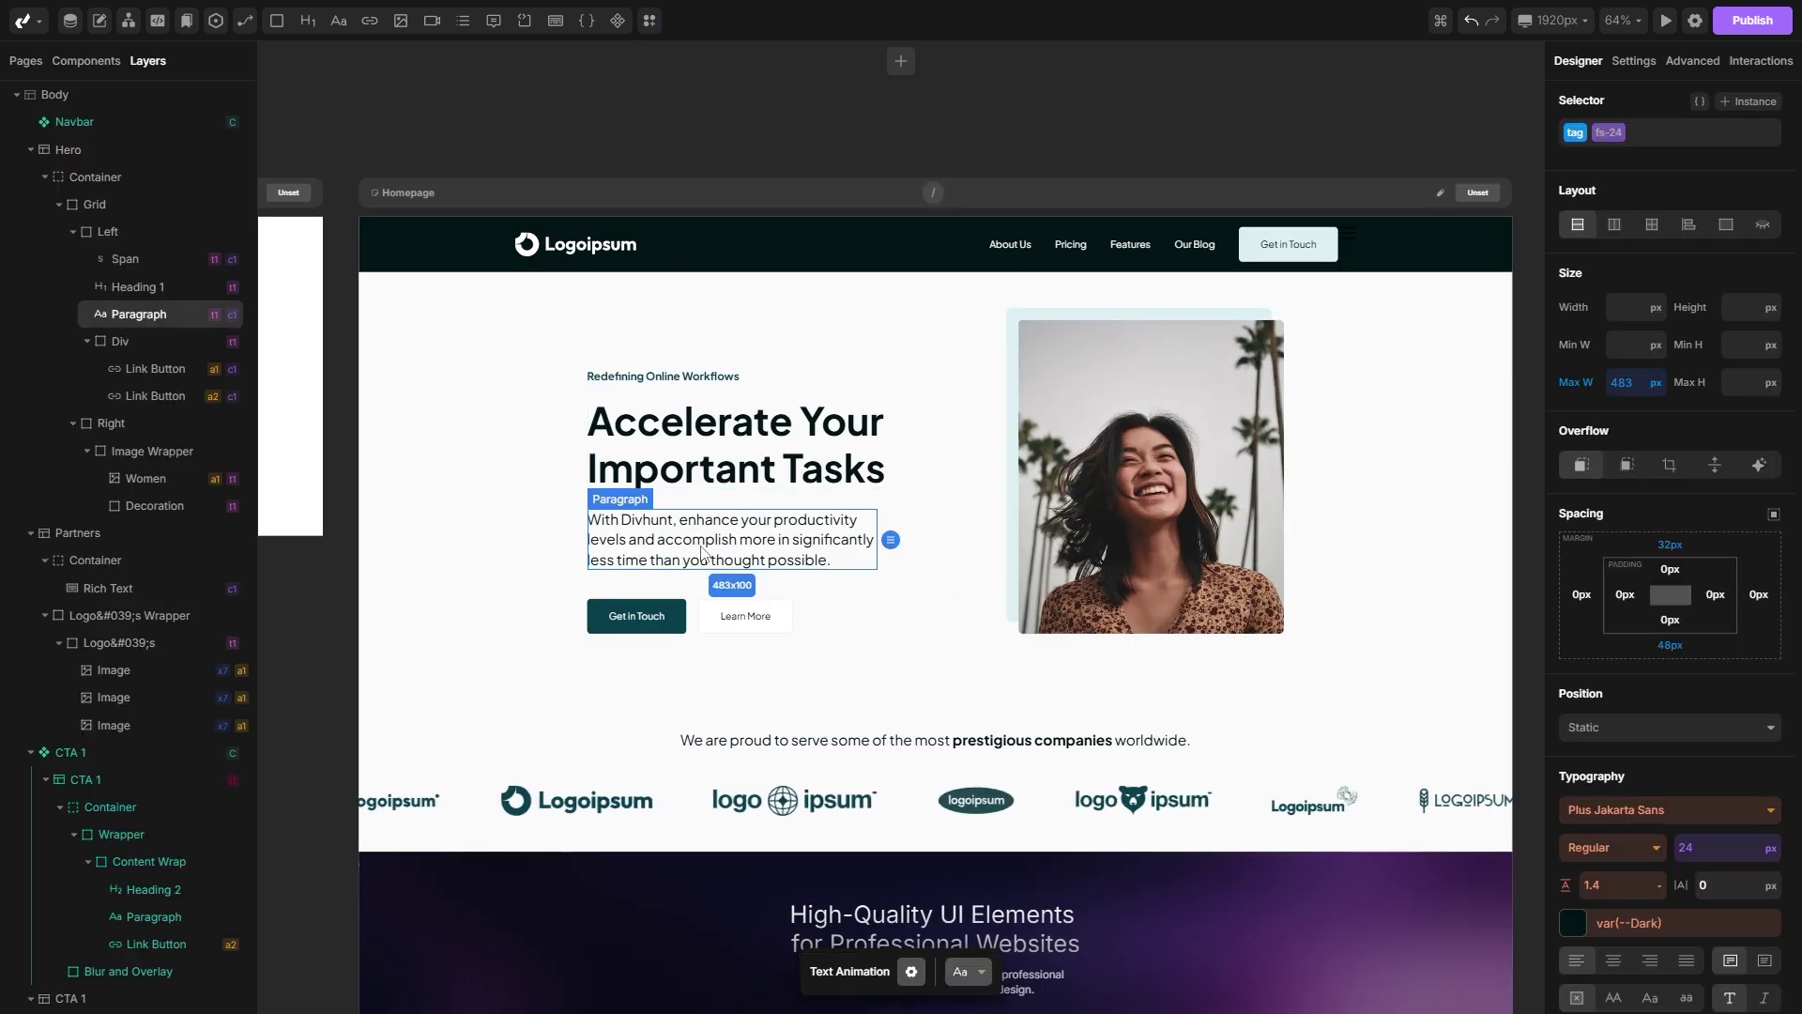
Change the hero paragraph text to 'Inline Text.' and save it.
double_click(703, 544)
key(ctrl+a)
text(Inline Text.)
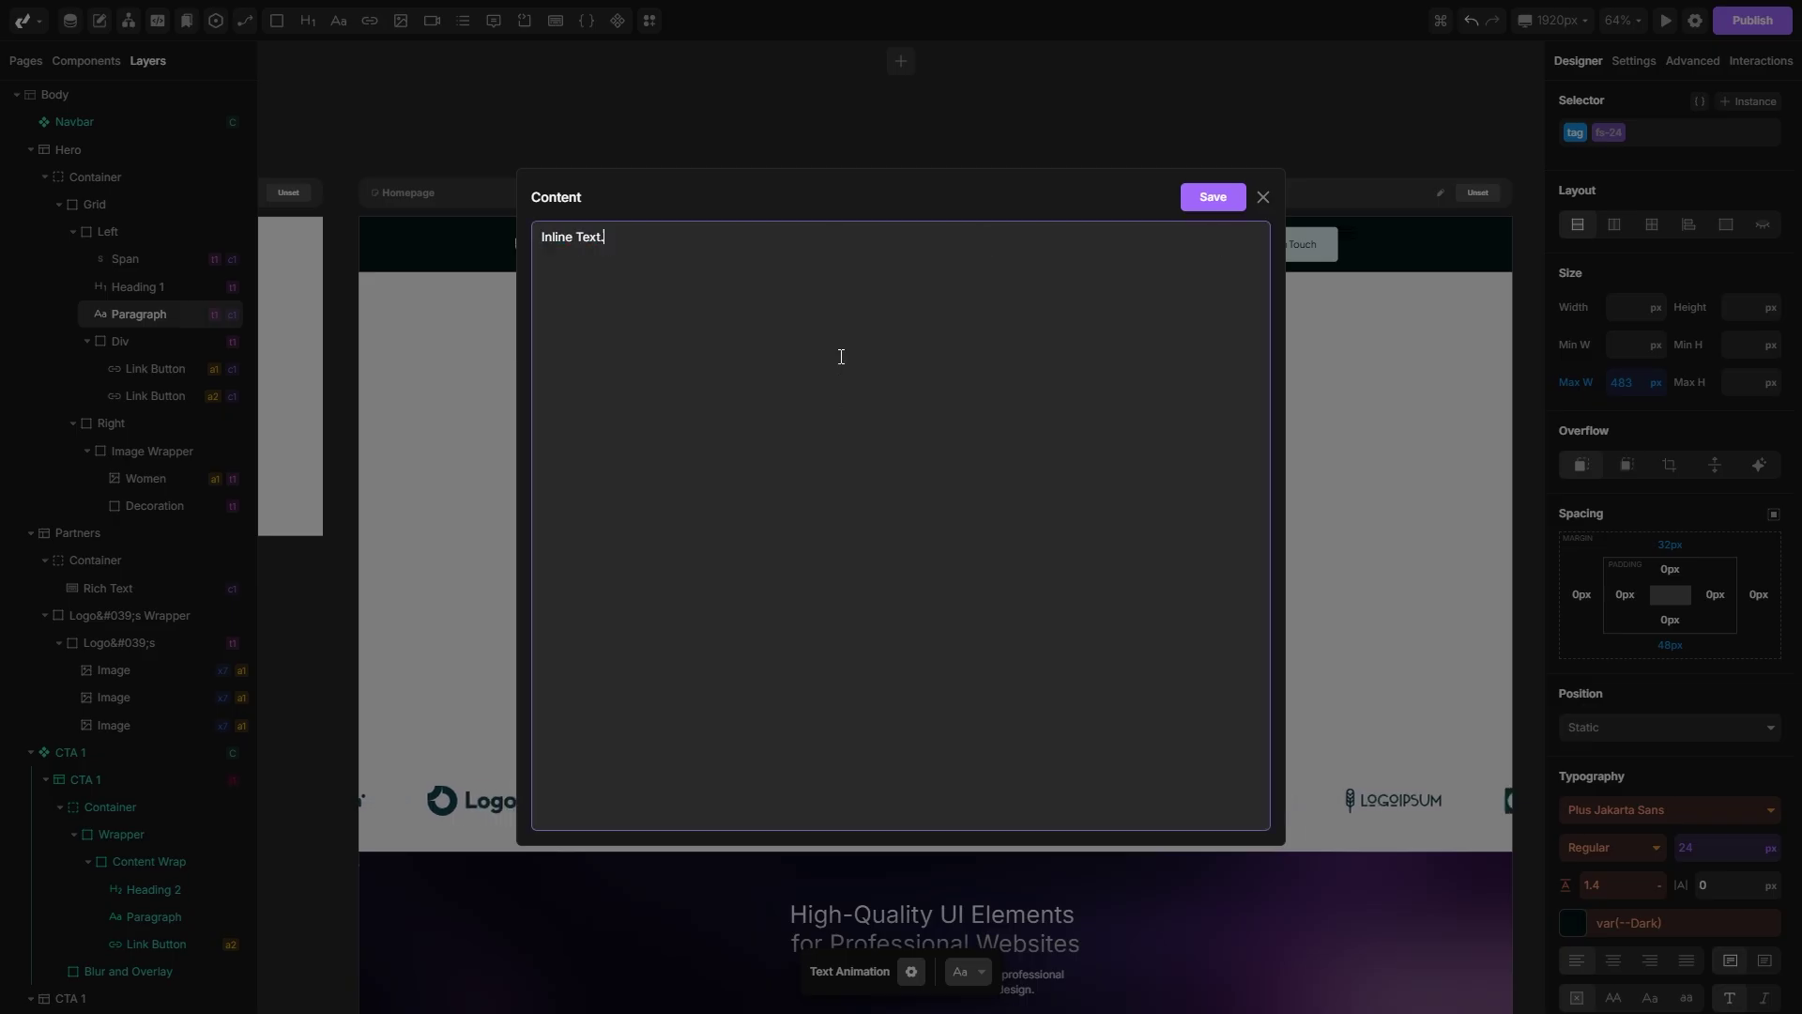
click(1211, 201)
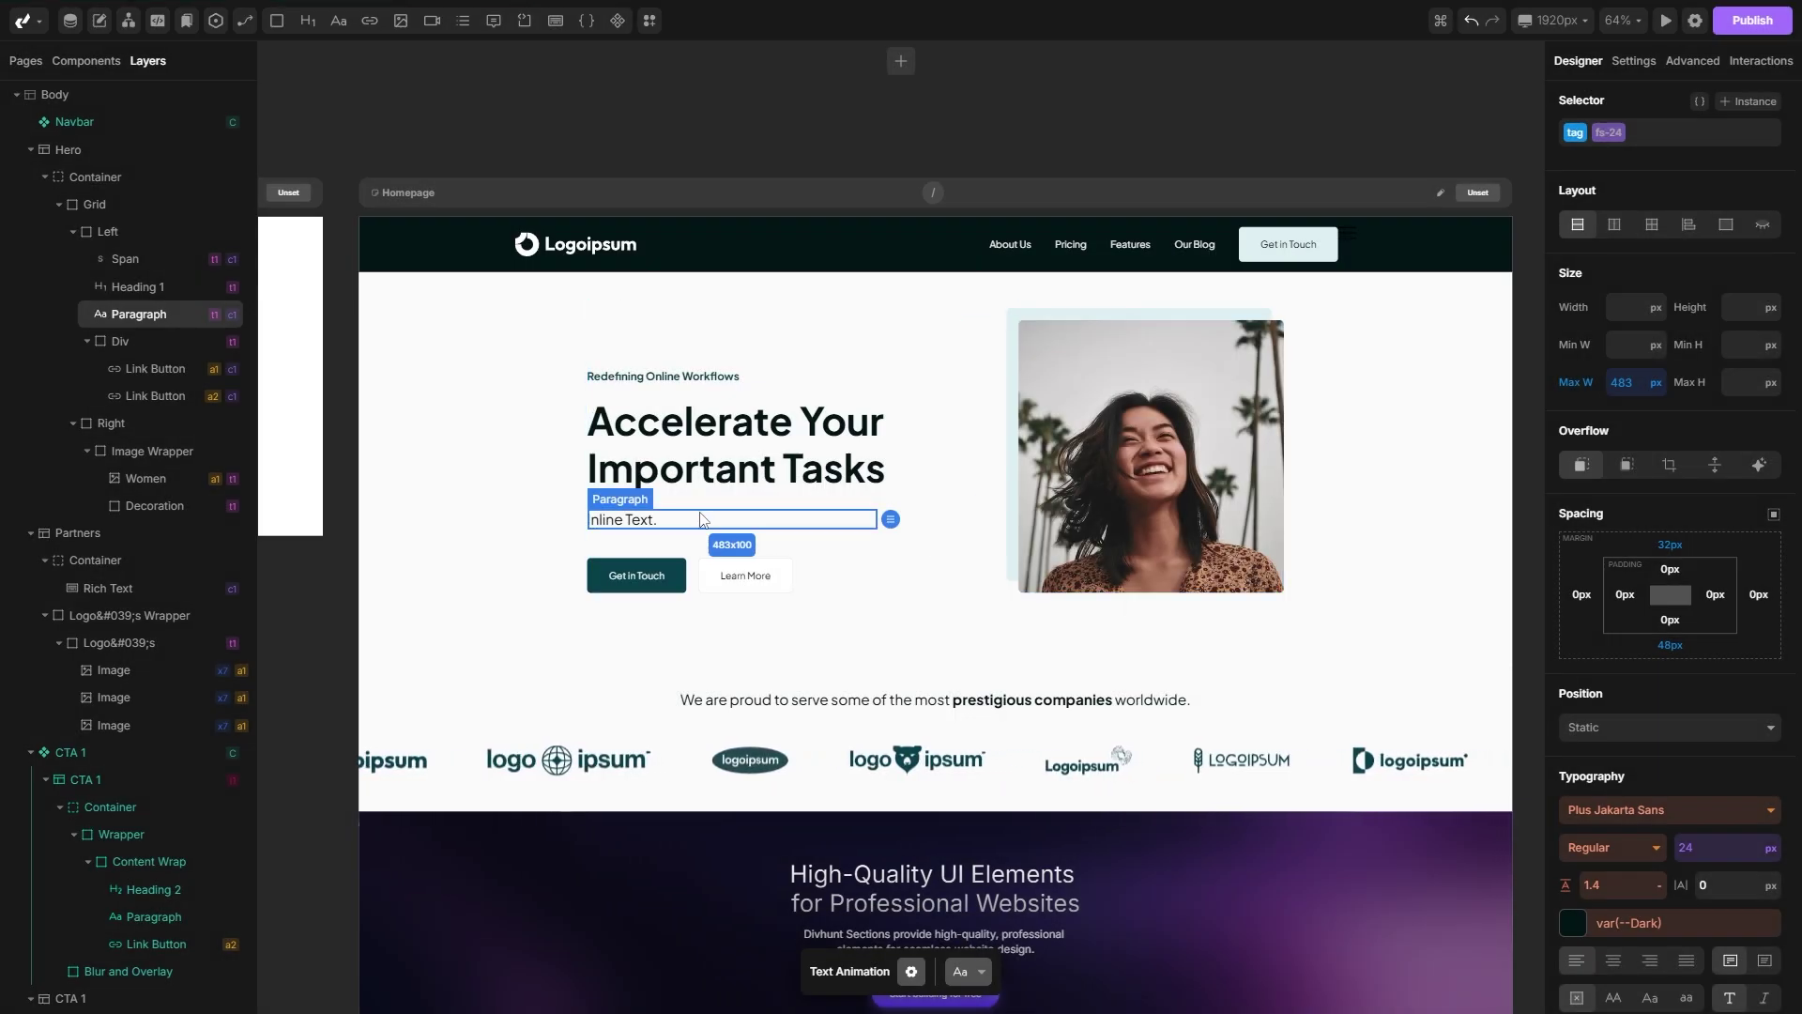
Replace the hero woman photo with the interior cover.webp image.
click(1124, 488)
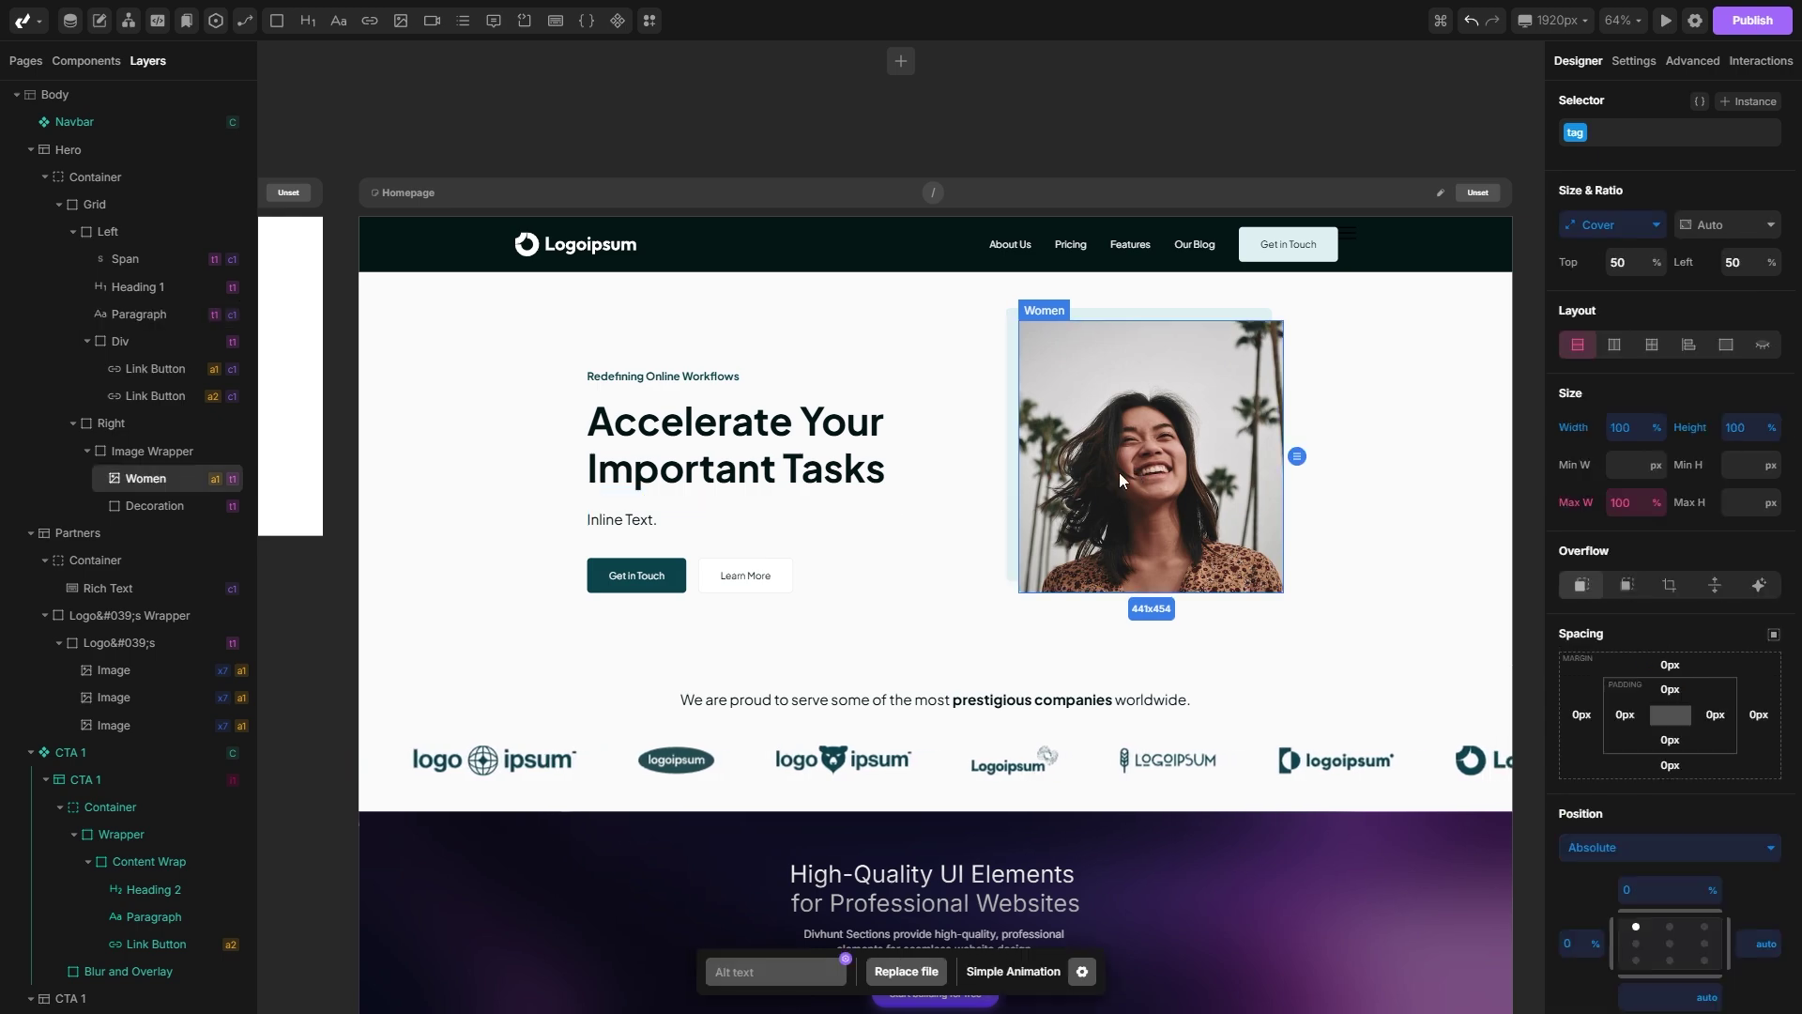
click(906, 972)
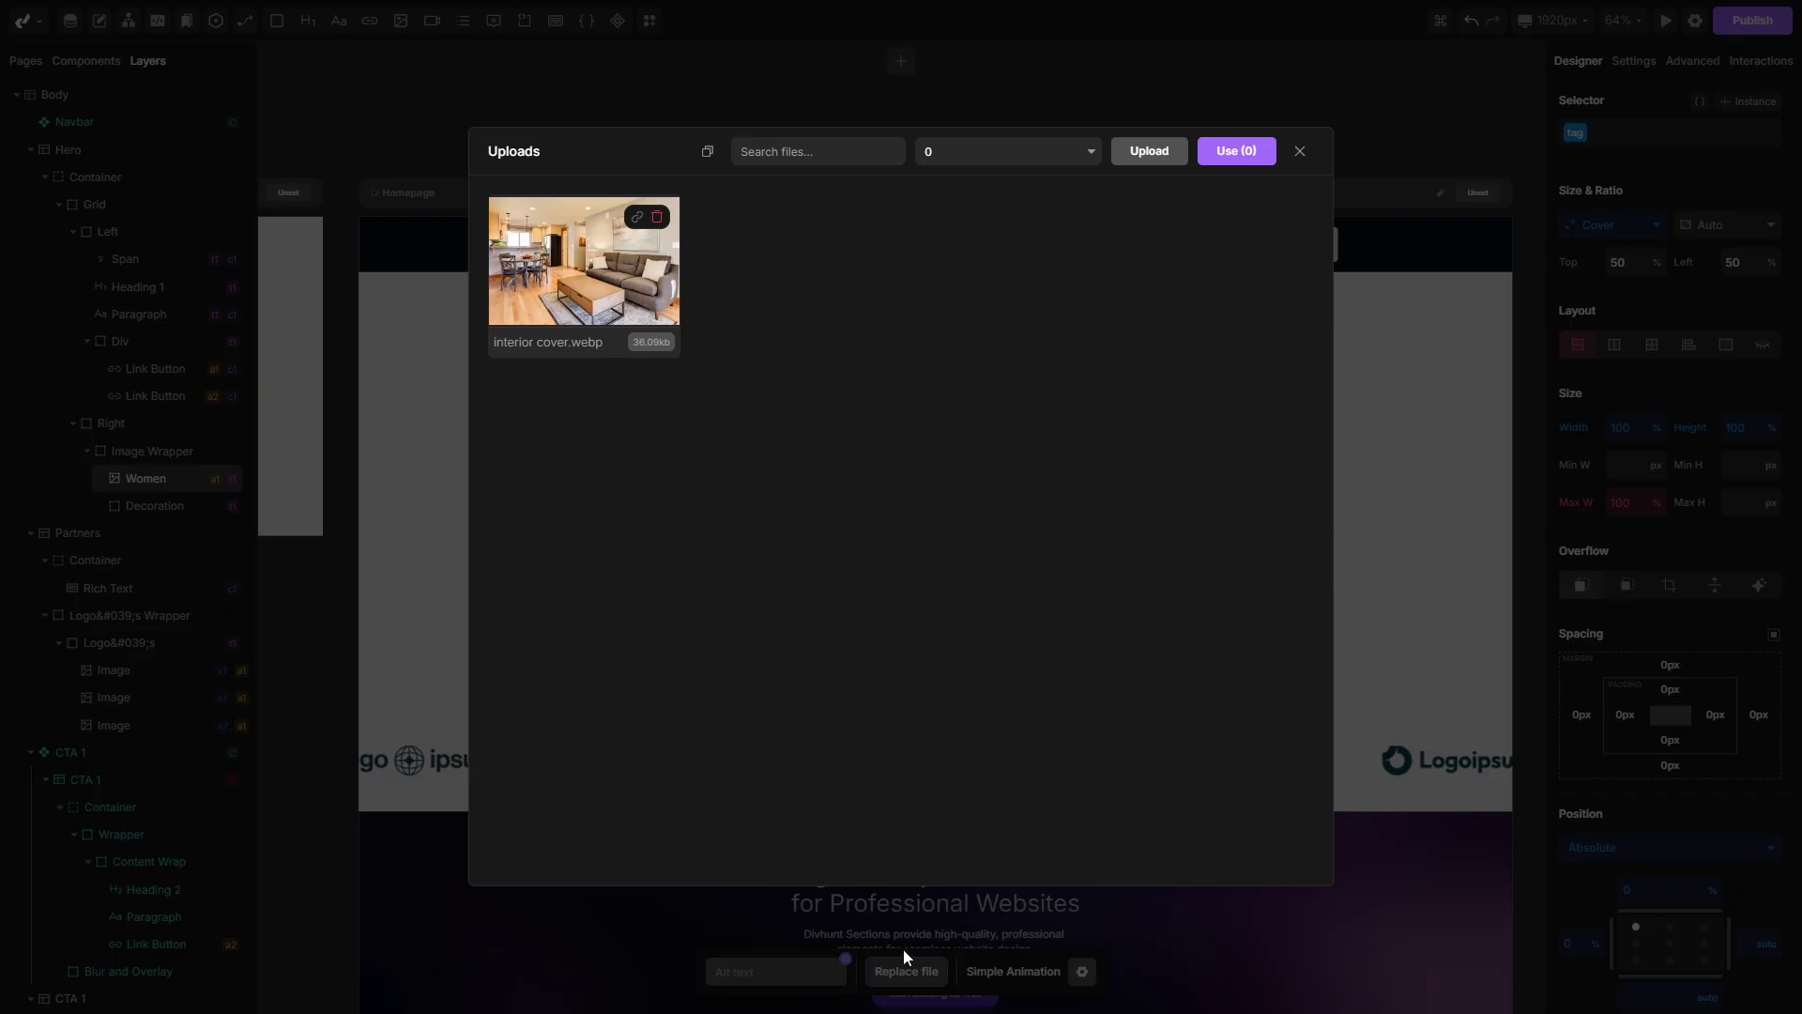
click(1241, 152)
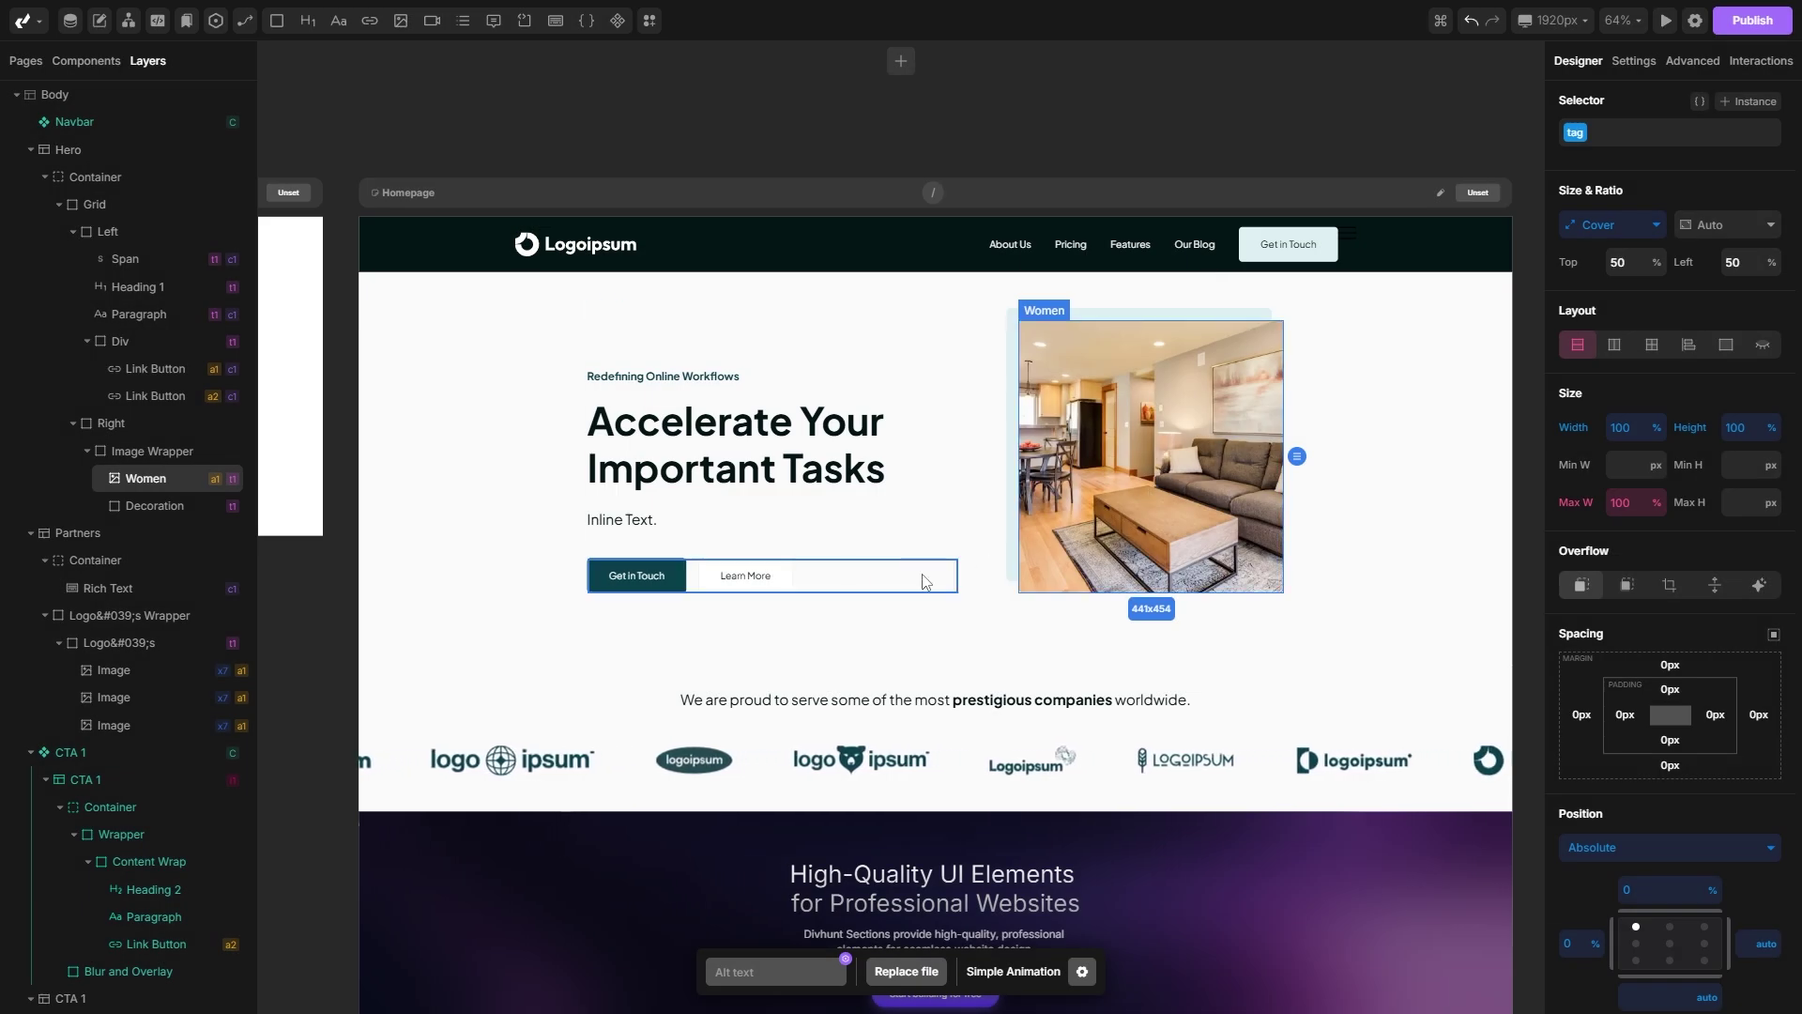
click(657, 519)
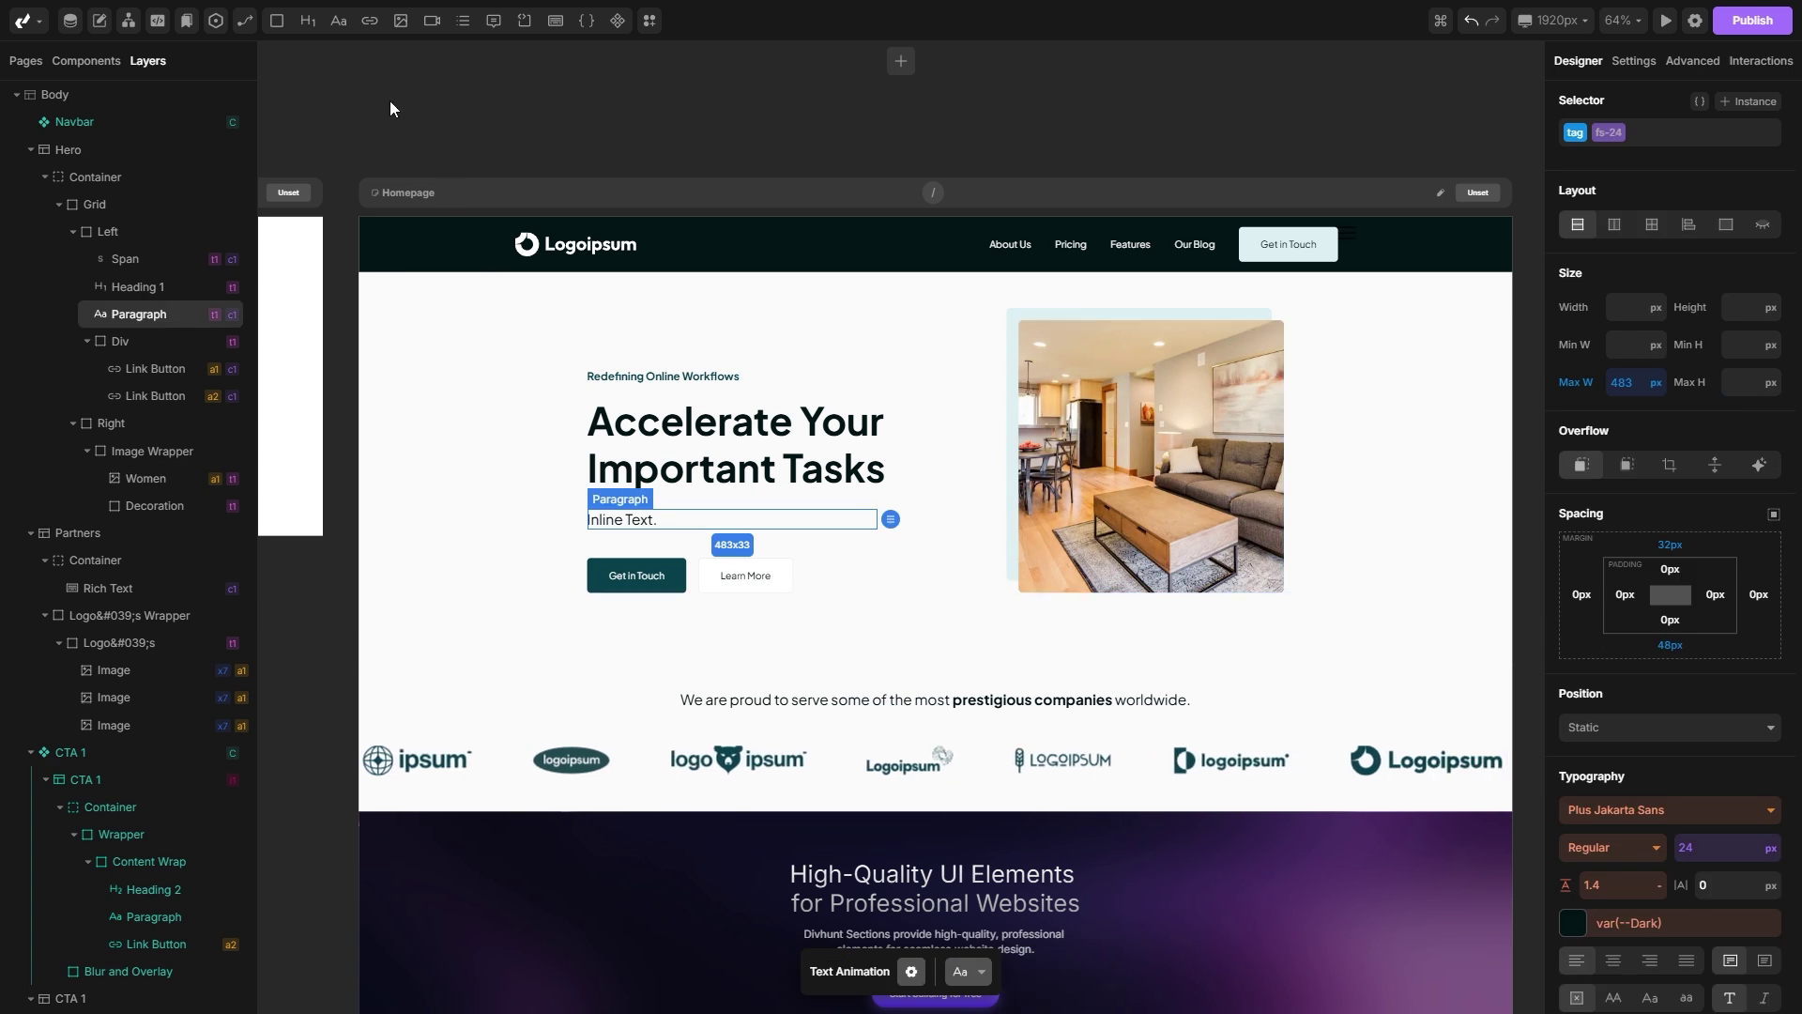
Insert an image placeholder under the paragraph, then add a Paragraph element via the Ctrl+K search.
click(402, 22)
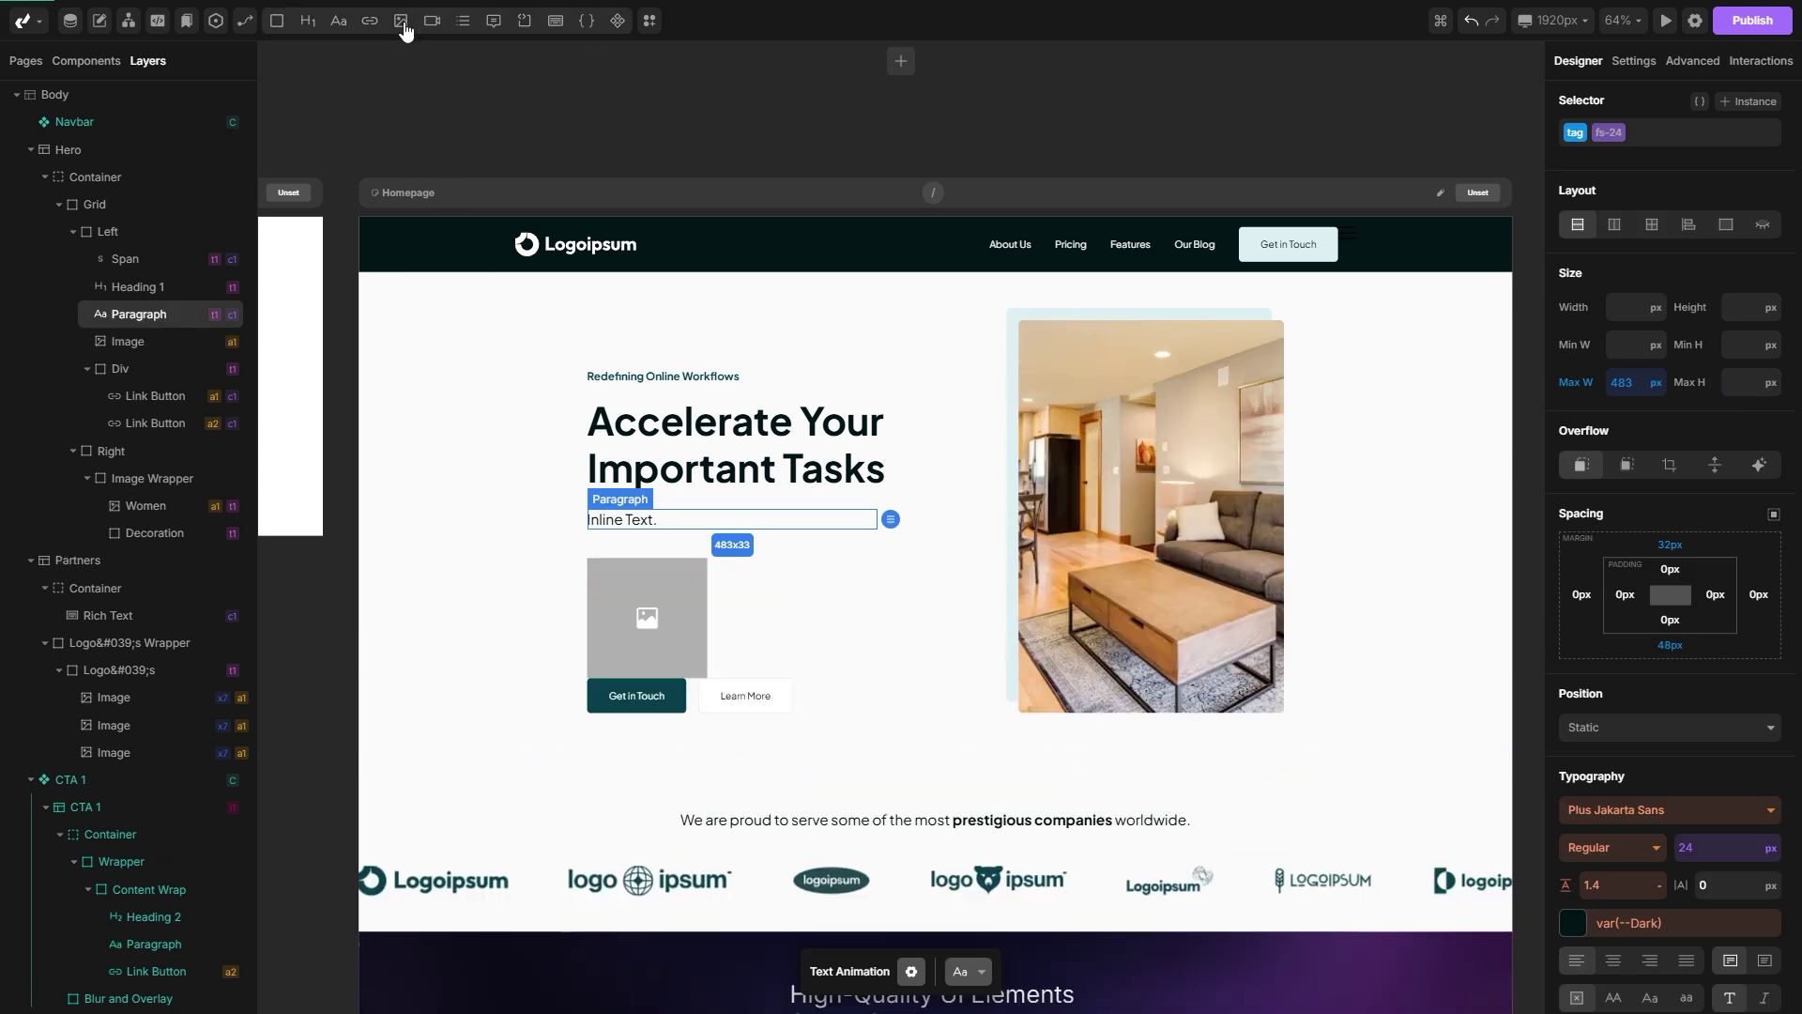
click(657, 584)
key(ctrl+k)
text(parag)
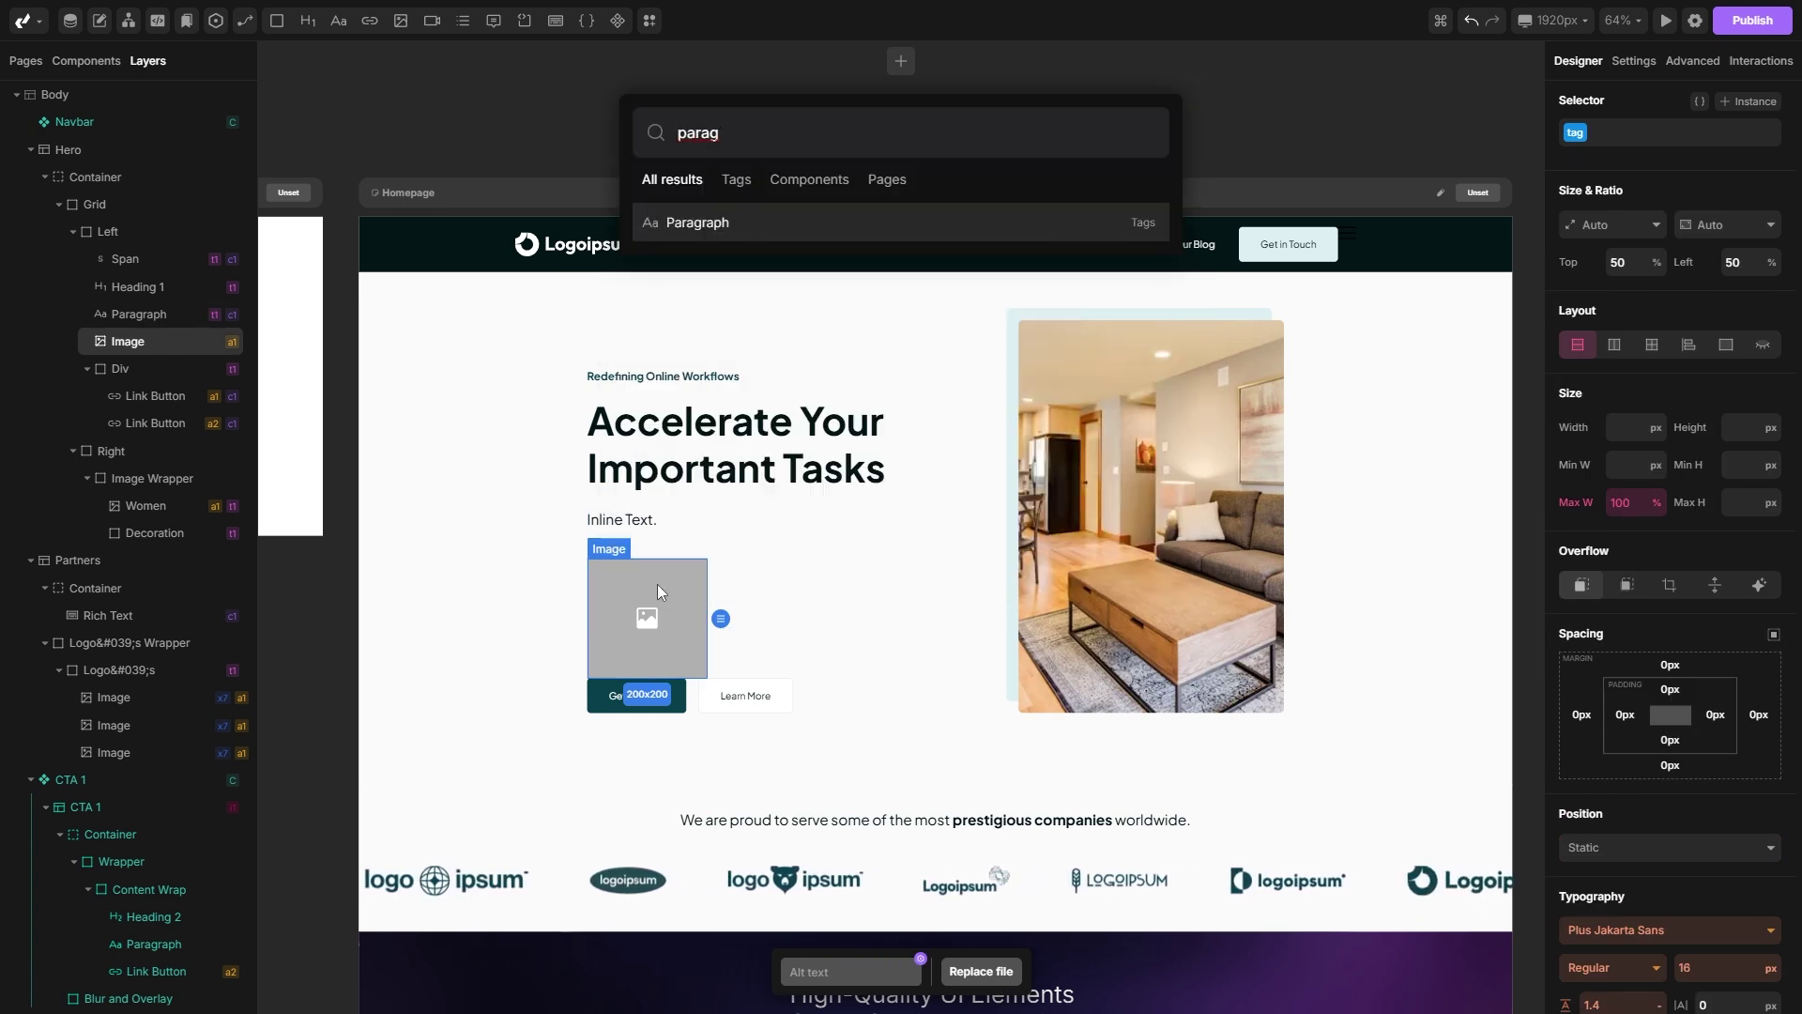
key(Return)
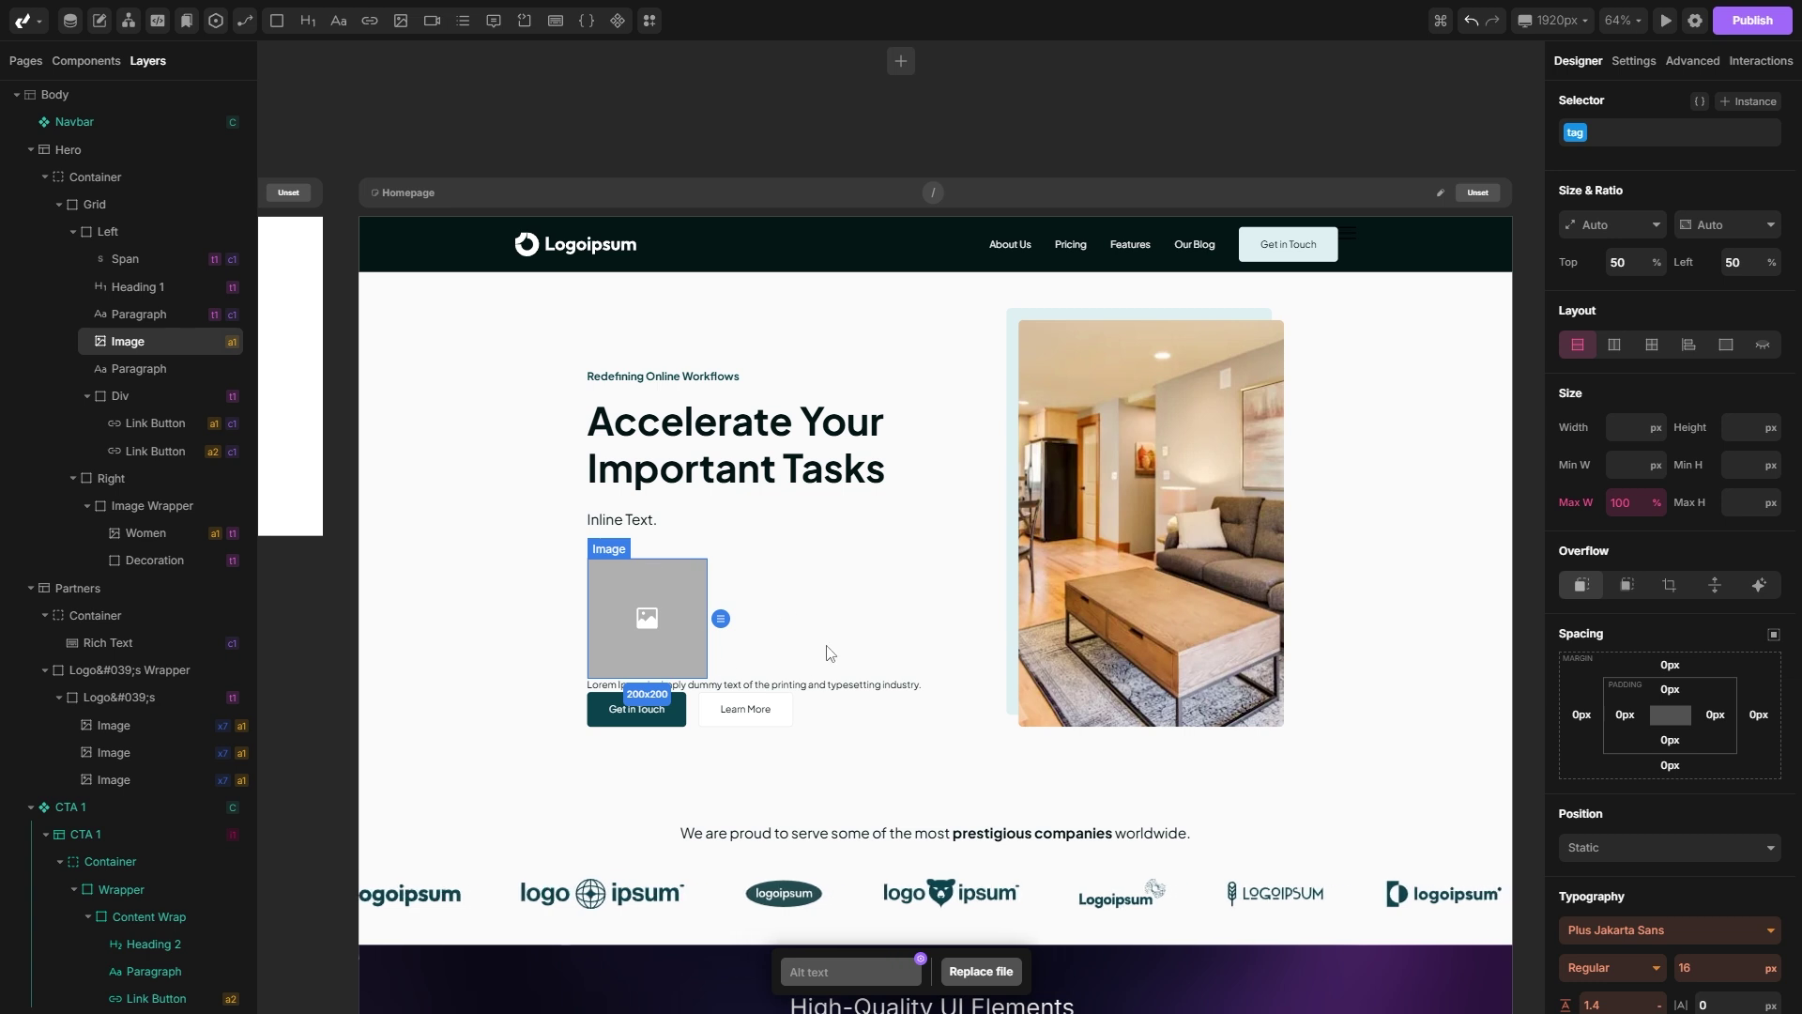
Remove the temporary image placeholder from the hero.
right_click(647, 618)
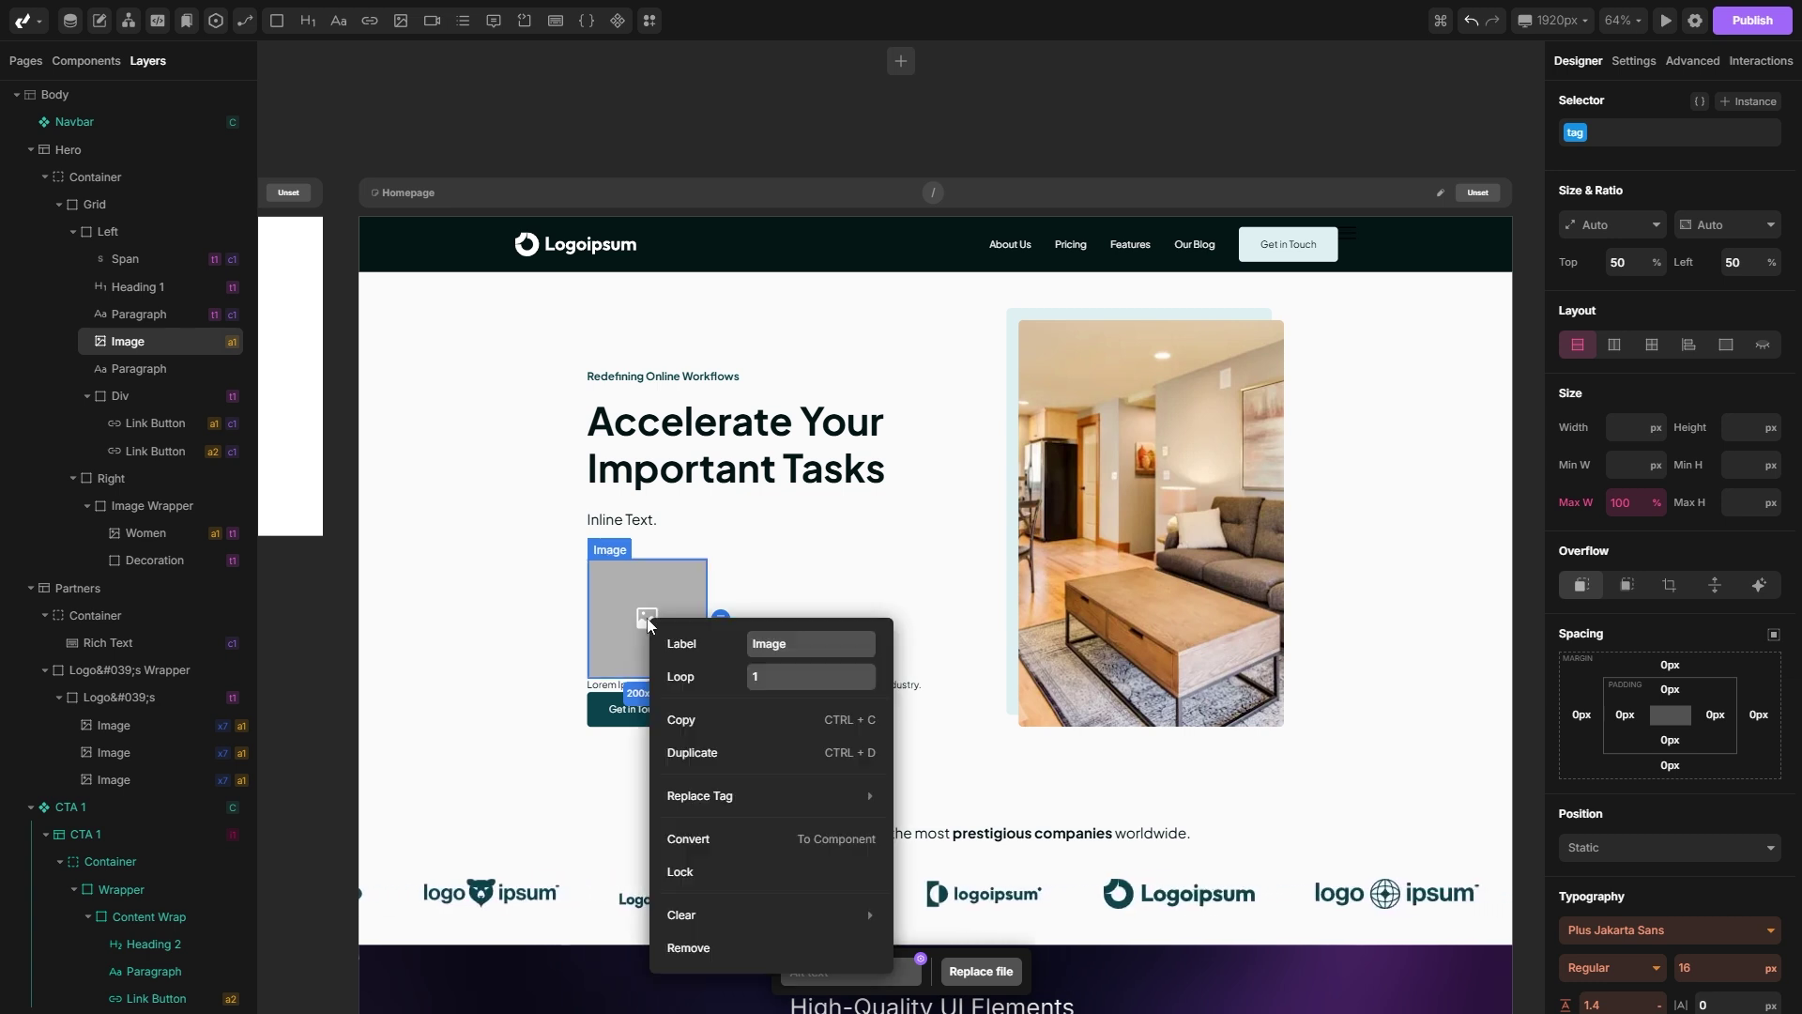
click(700, 949)
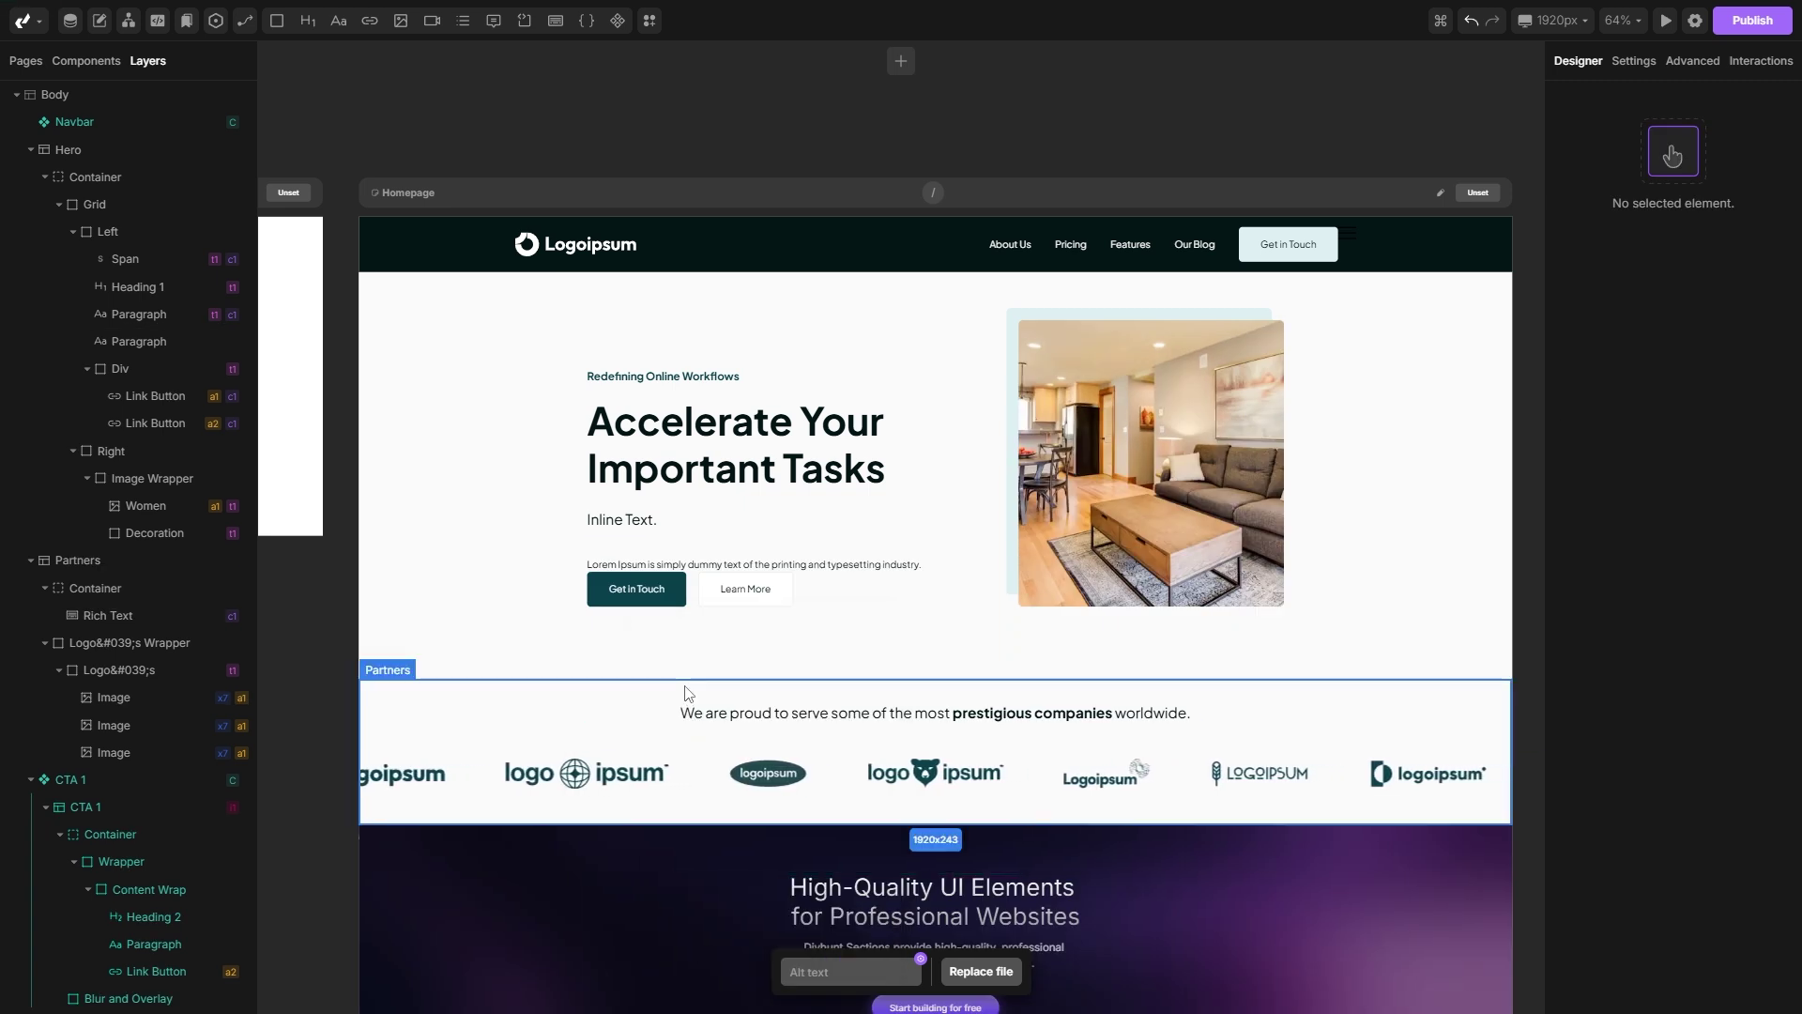
click(630, 520)
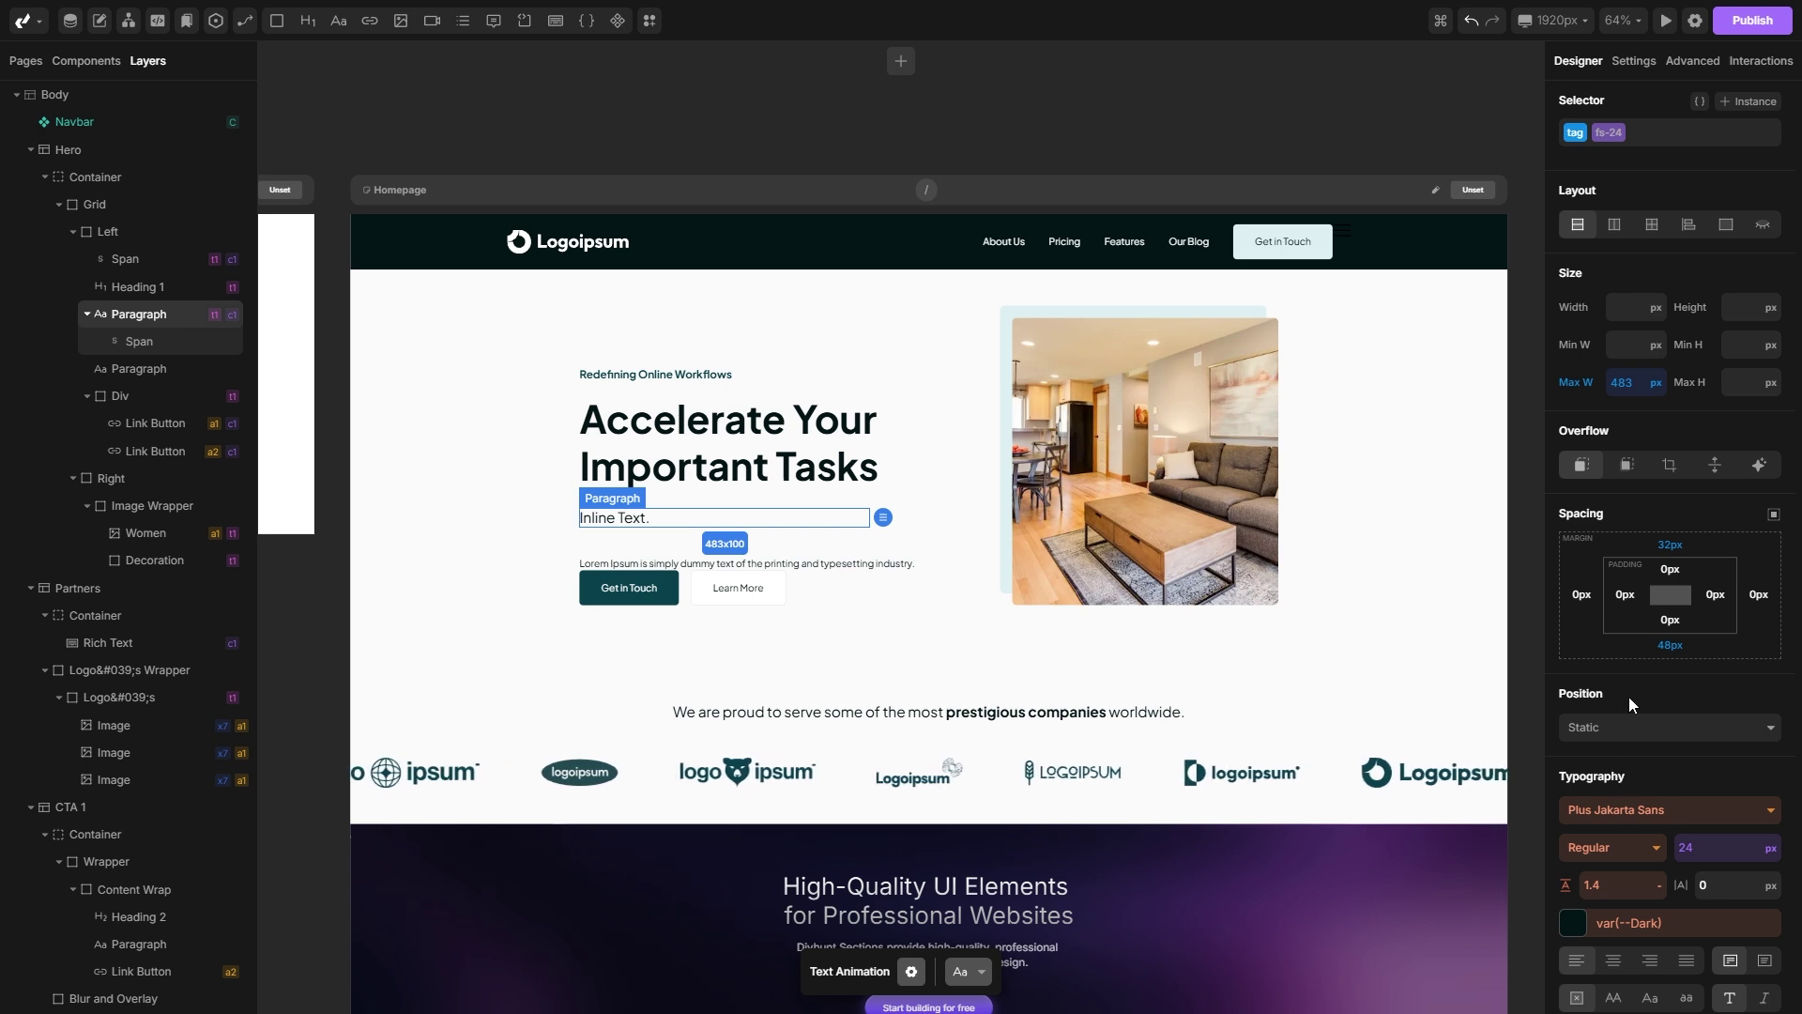
Set the 'Inline Text.' paragraph colour to the Green variable and show the Colors list.
scroll(1630, 694, down, 3)
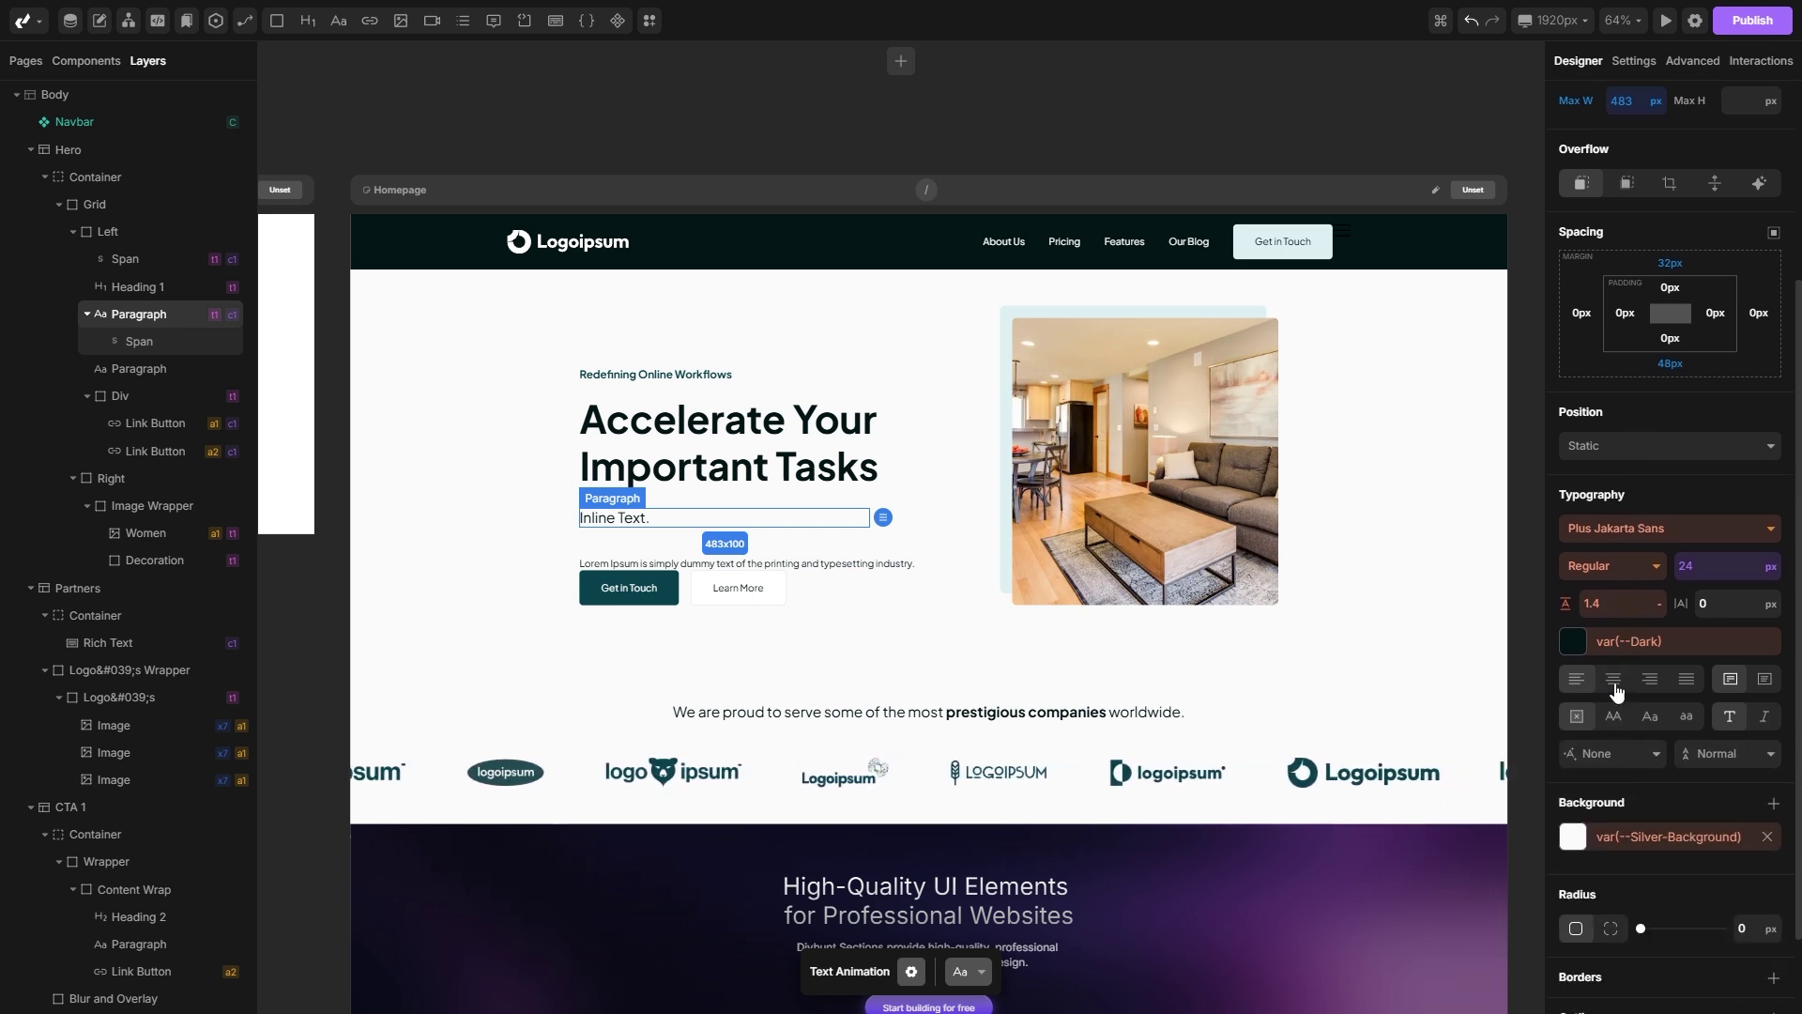
scroll(1628, 647, down, 1)
click(1573, 549)
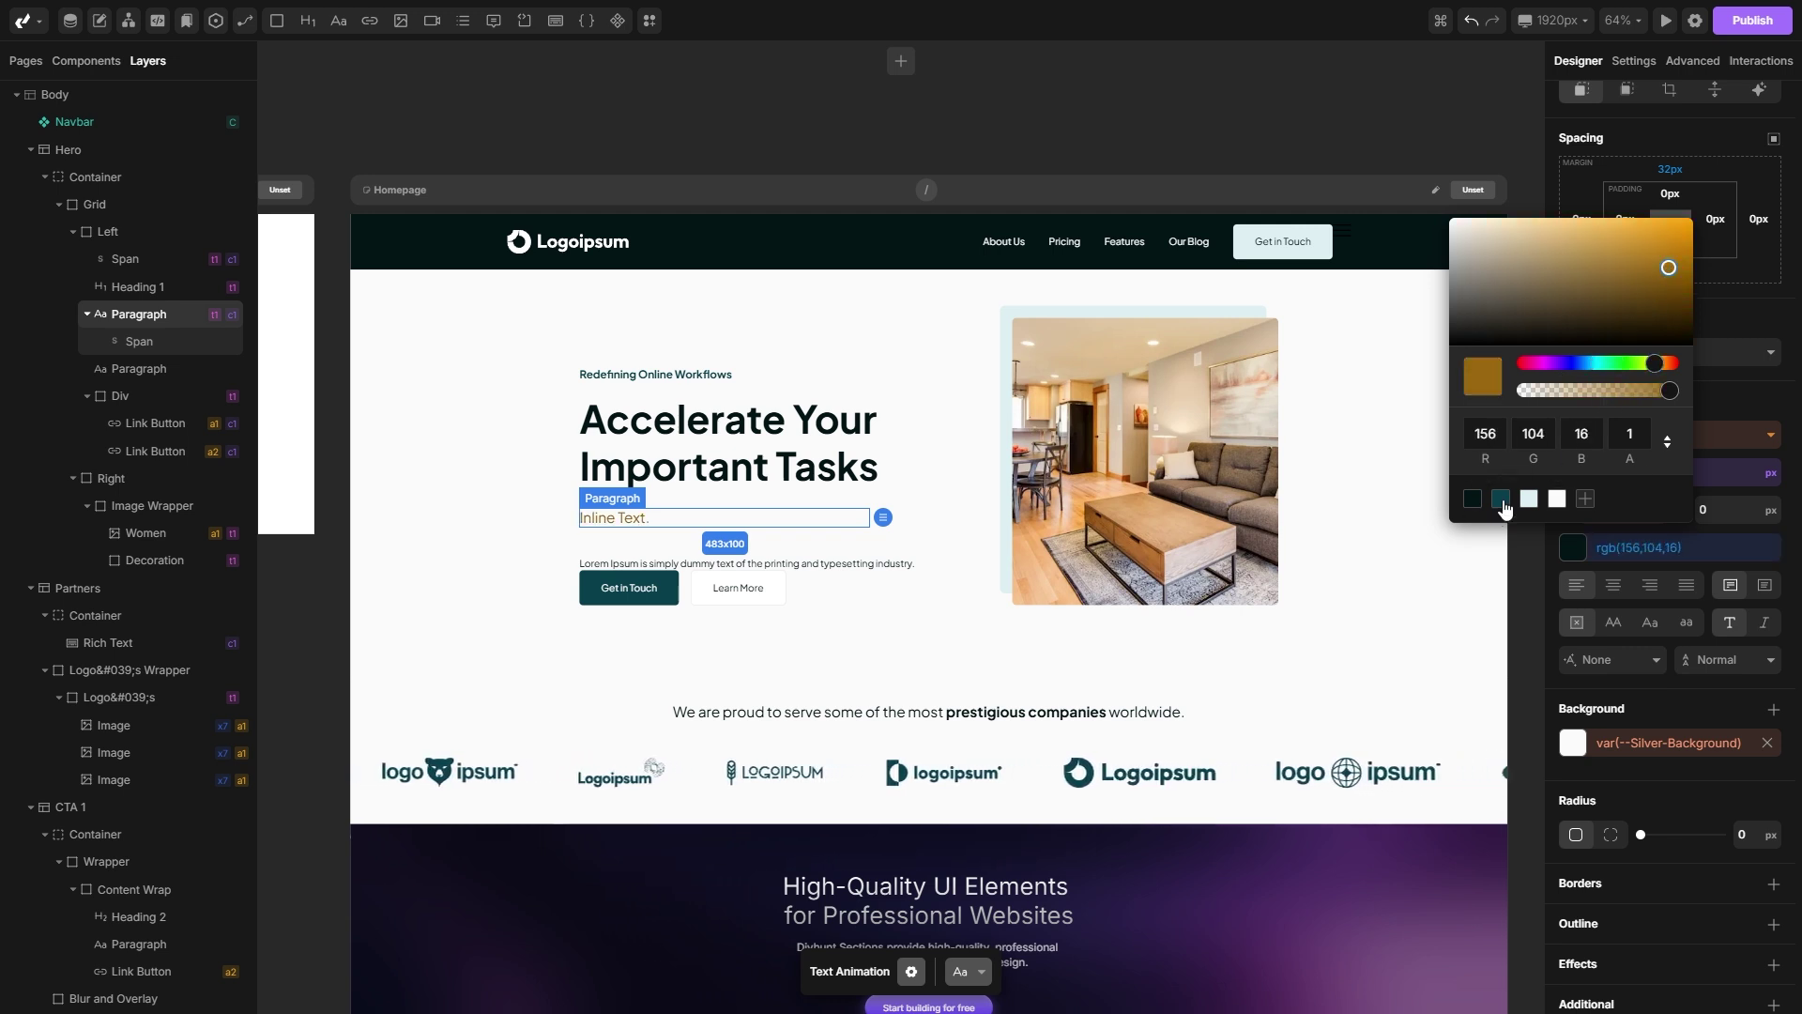
click(1630, 550)
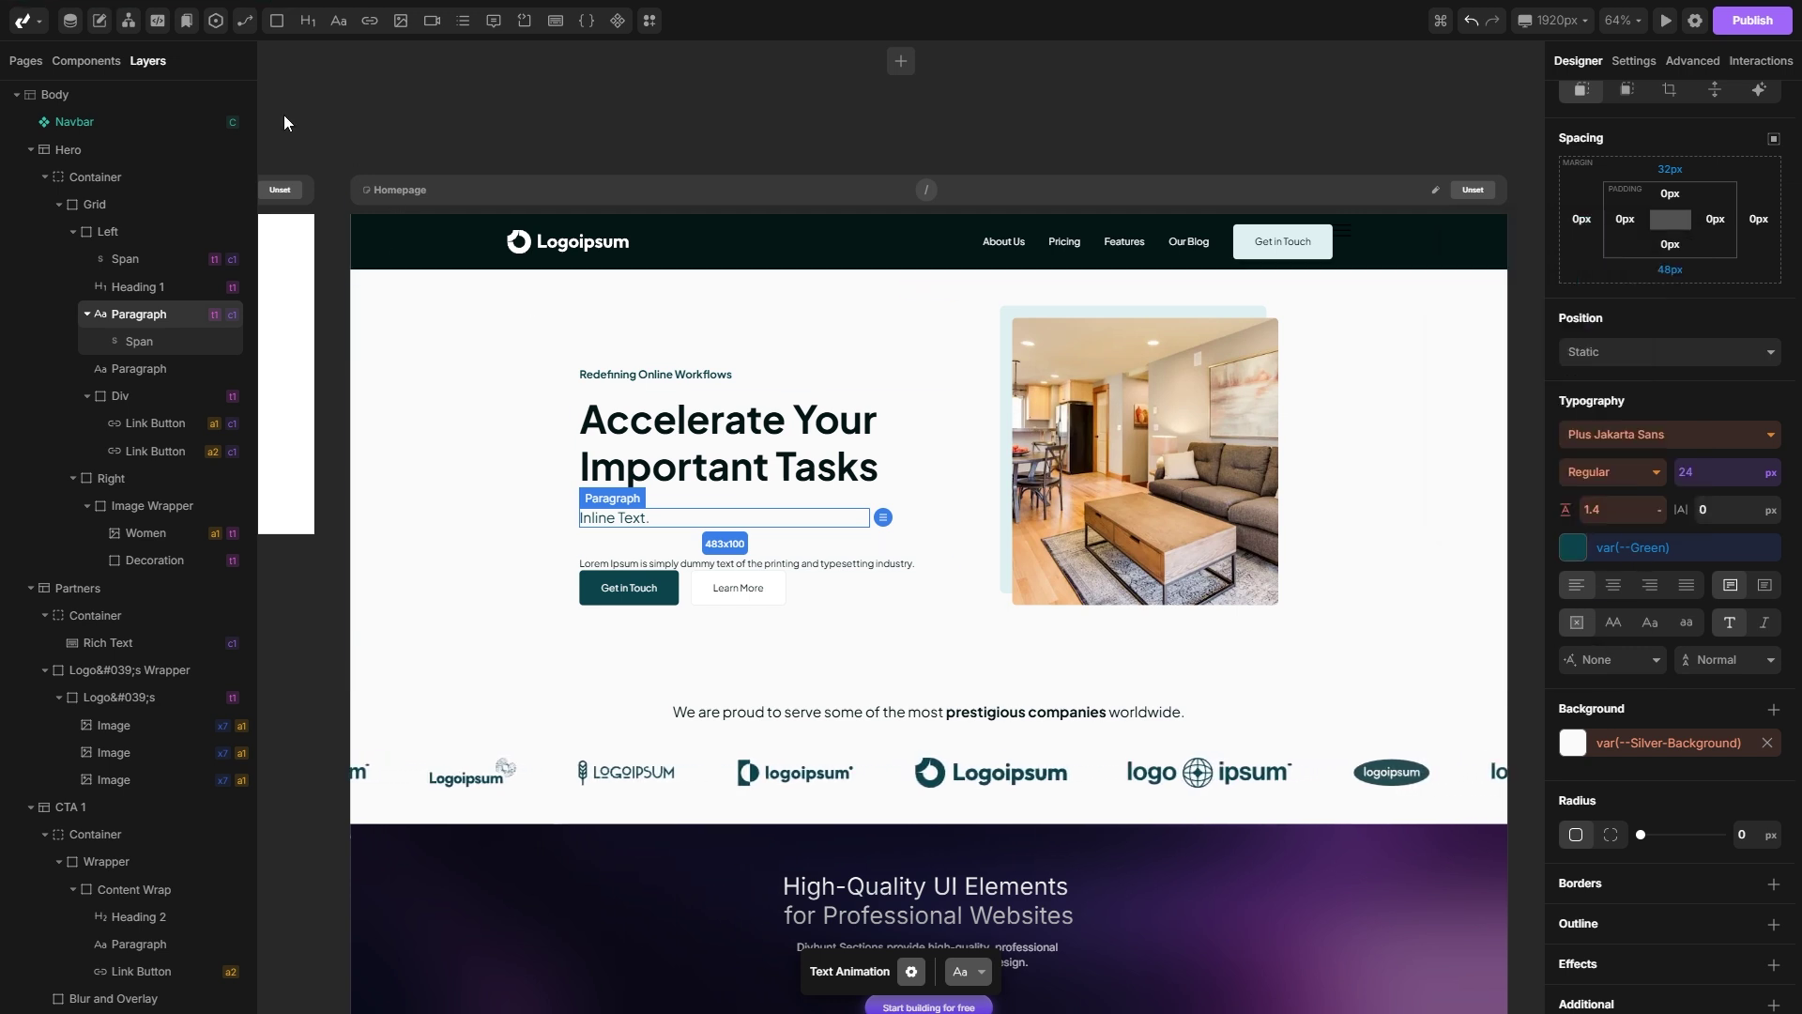
click(188, 23)
click(26, 61)
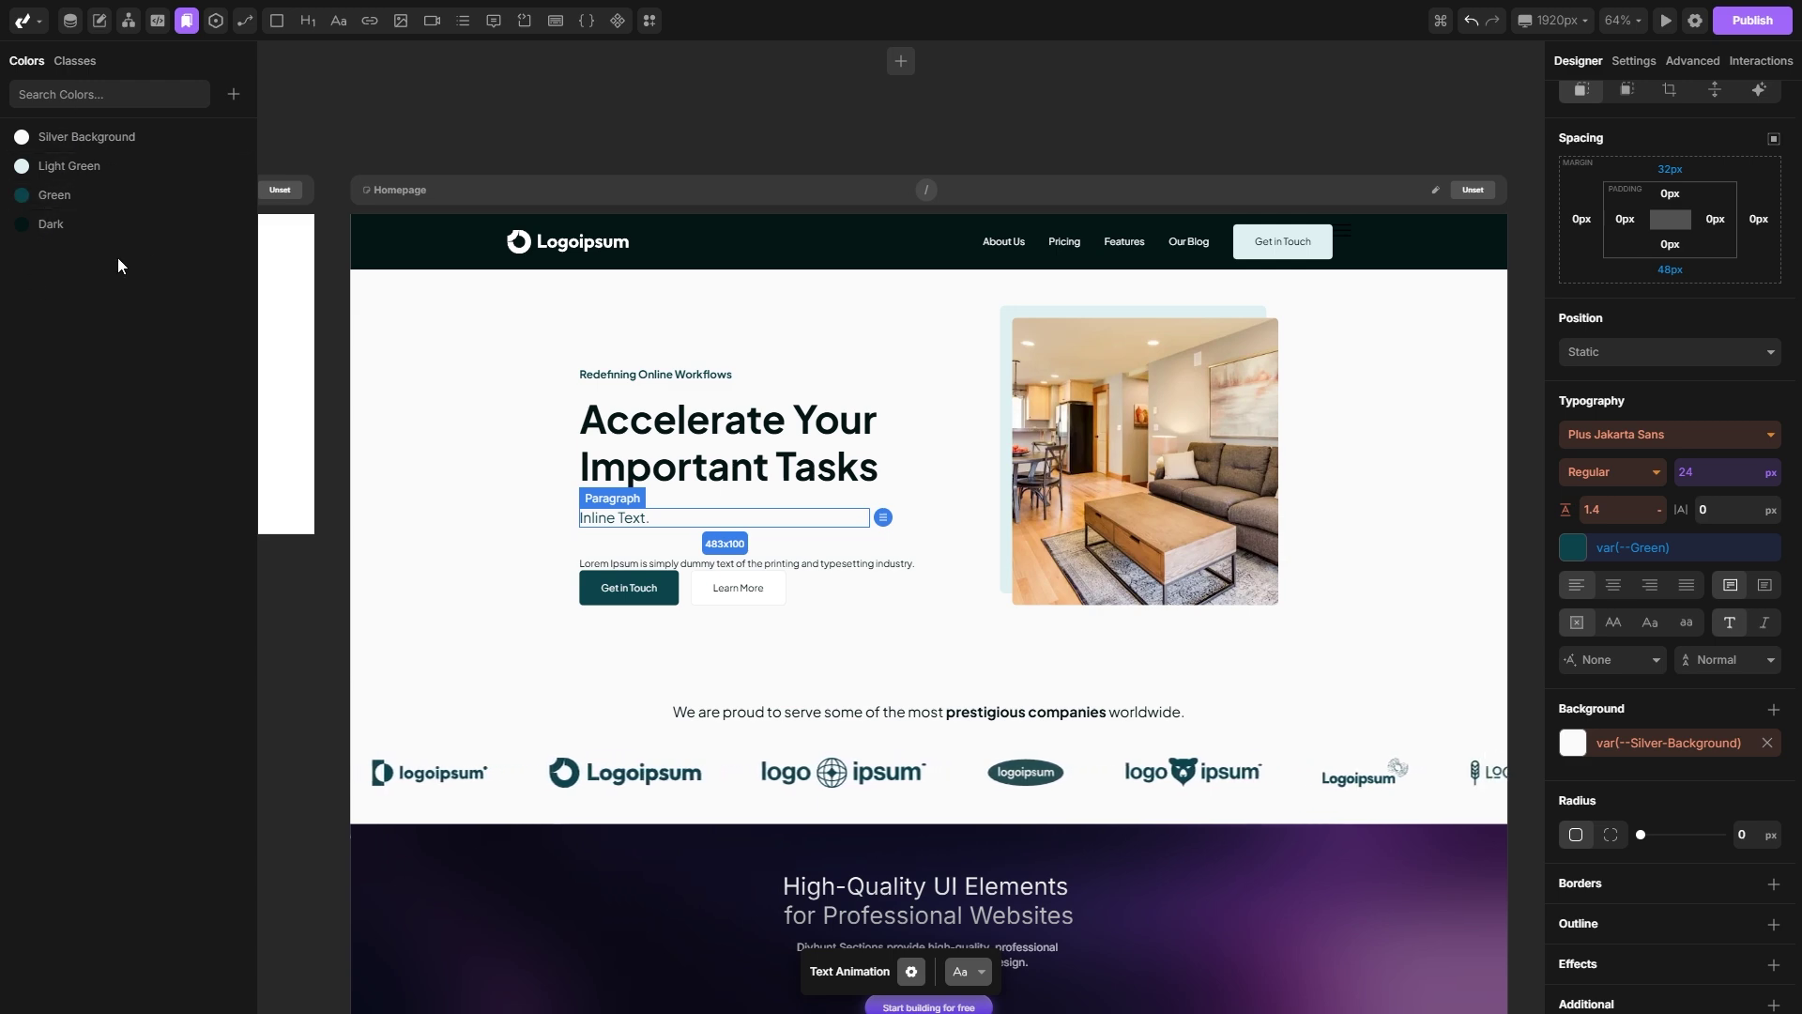
Create a new colour variable named 'New Color' set to red.
click(234, 96)
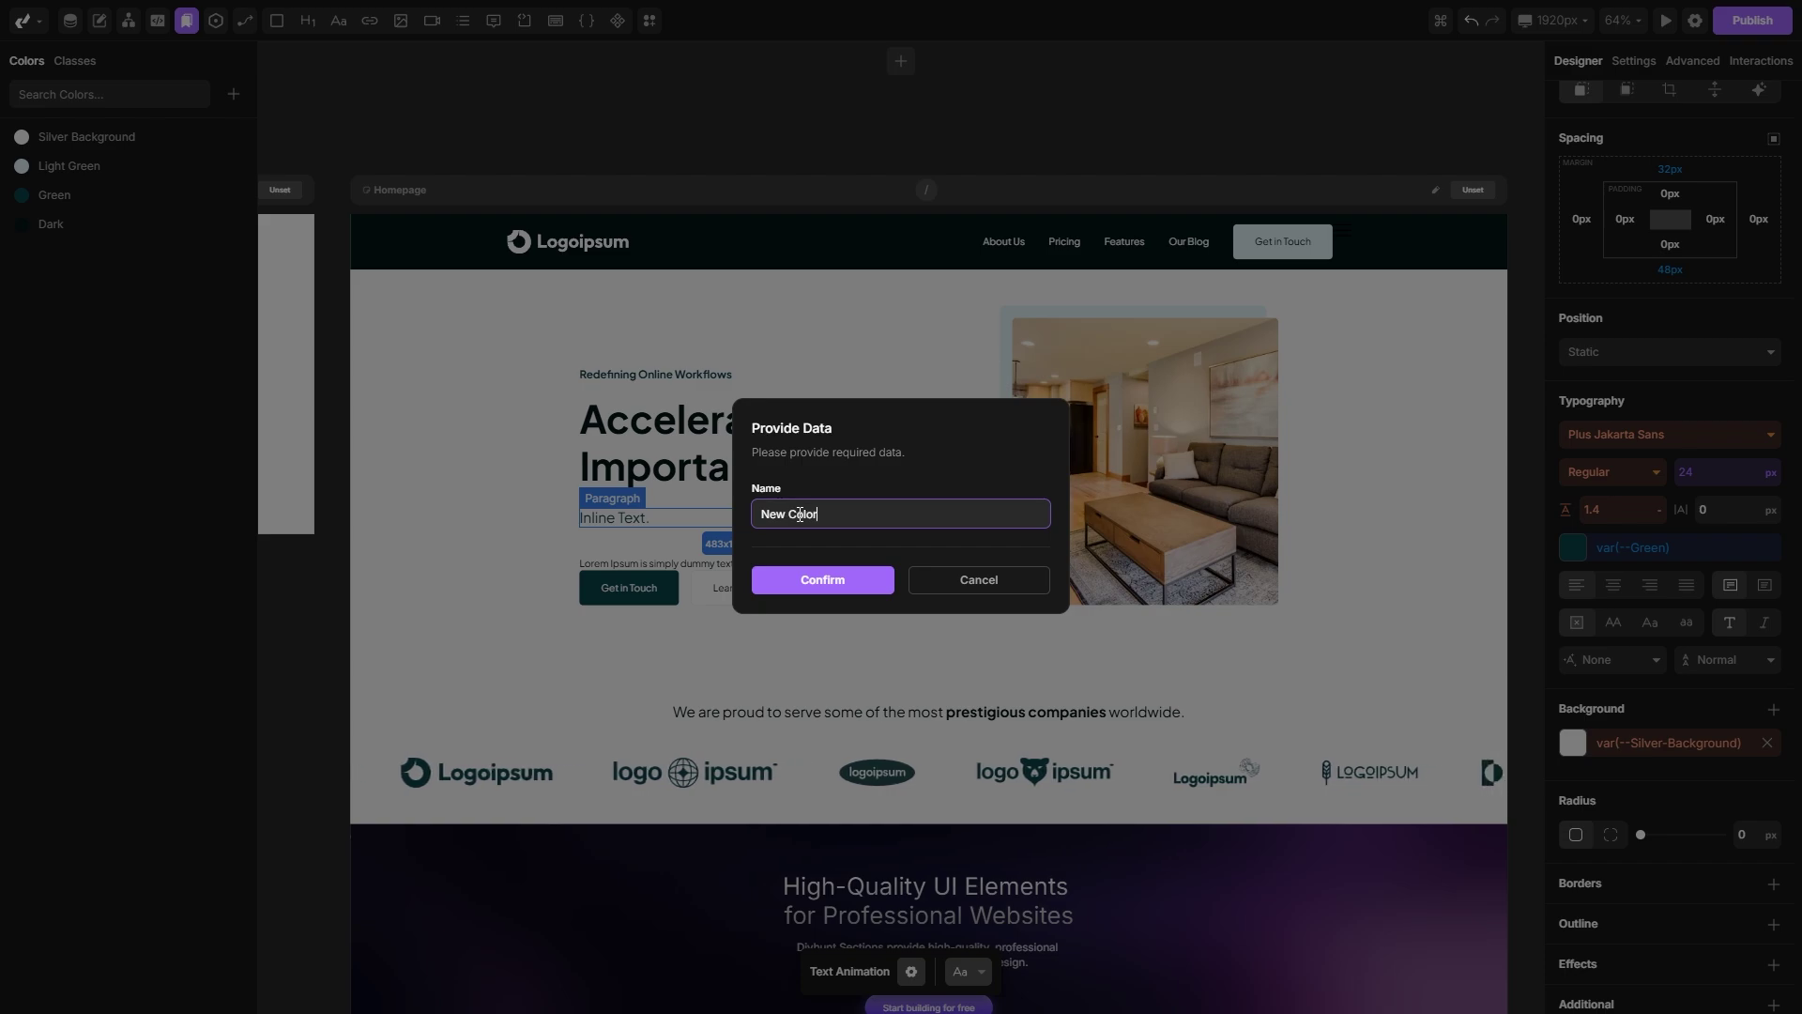
click(823, 580)
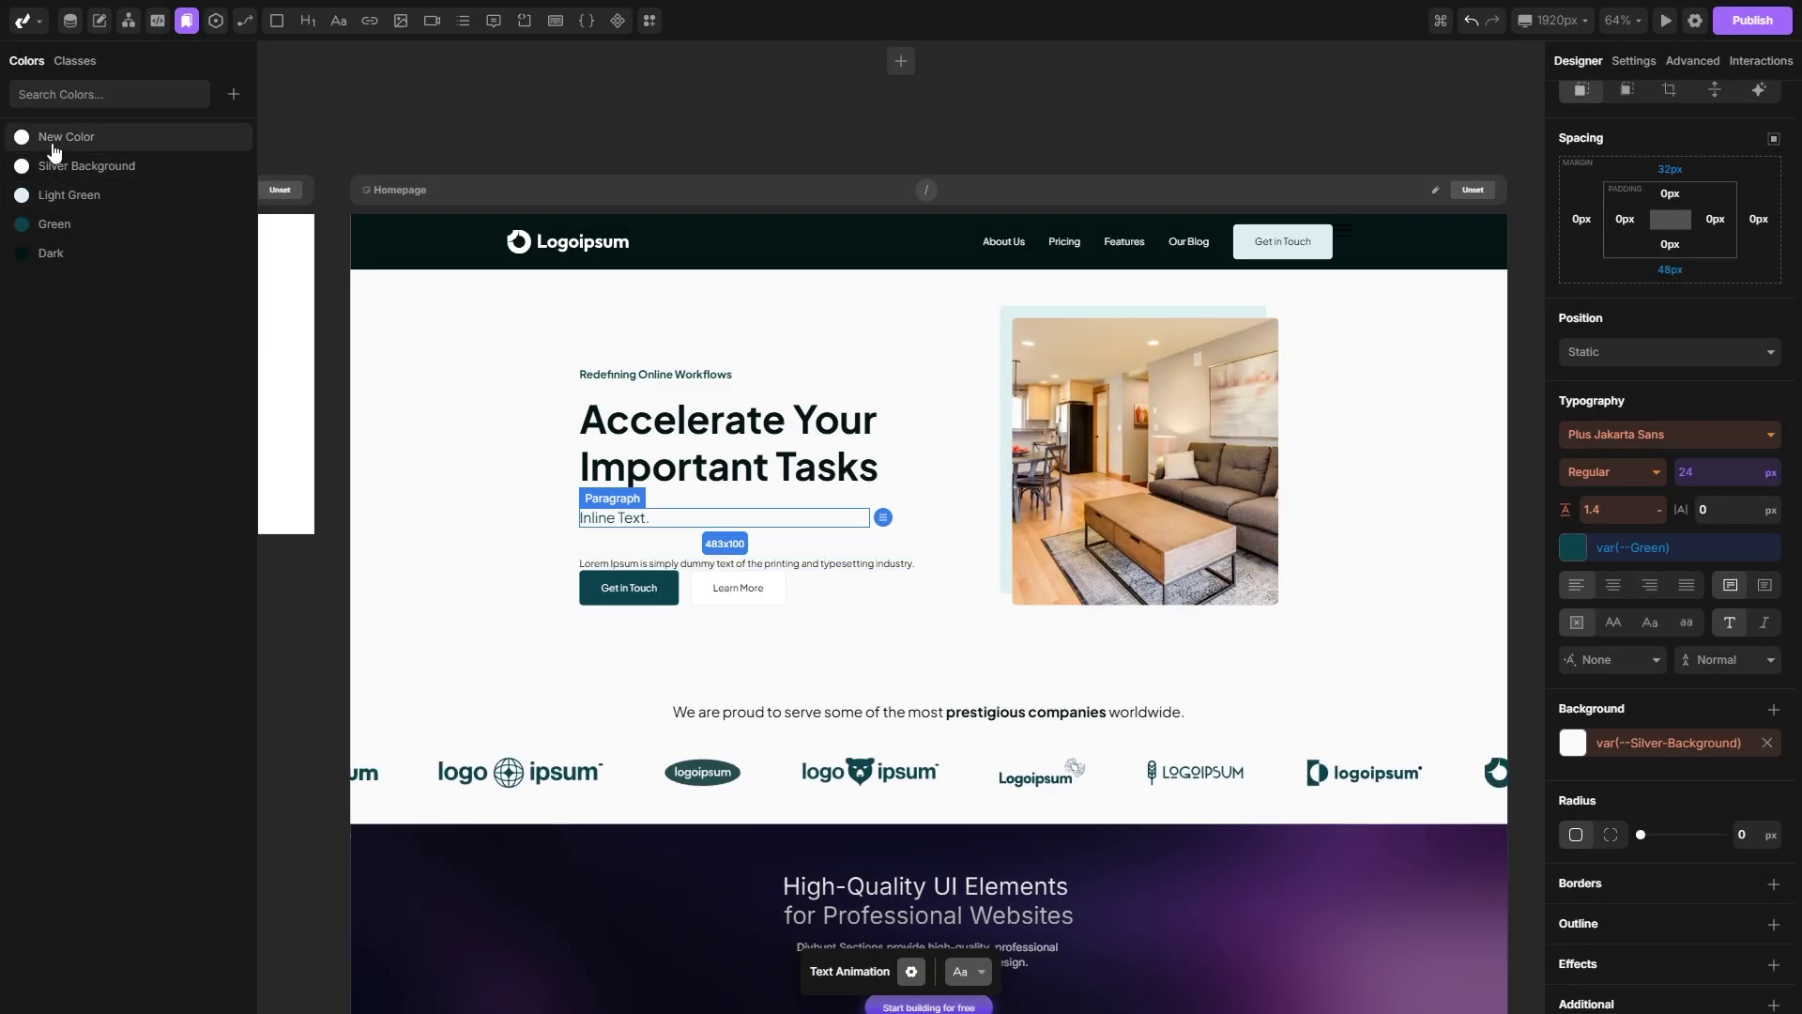
click(45, 141)
click(212, 129)
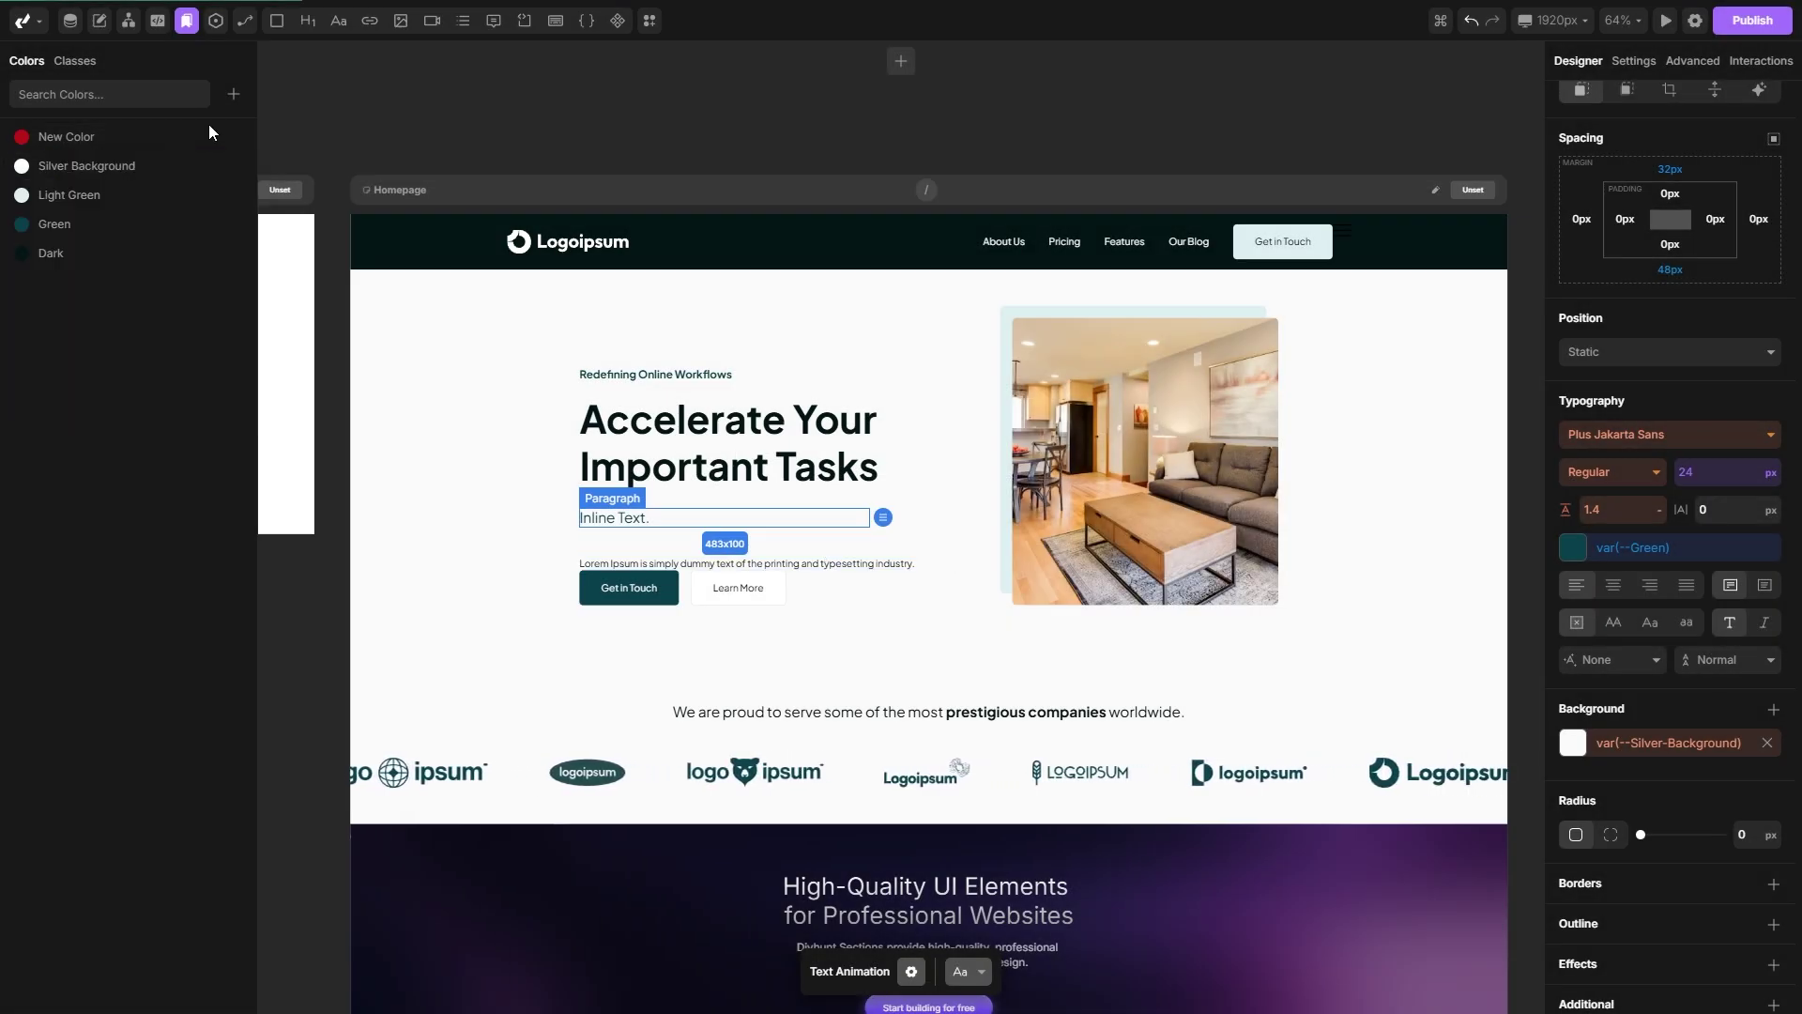
Apply the red New Color to the 'Inline Text' span's text colour.
click(640, 522)
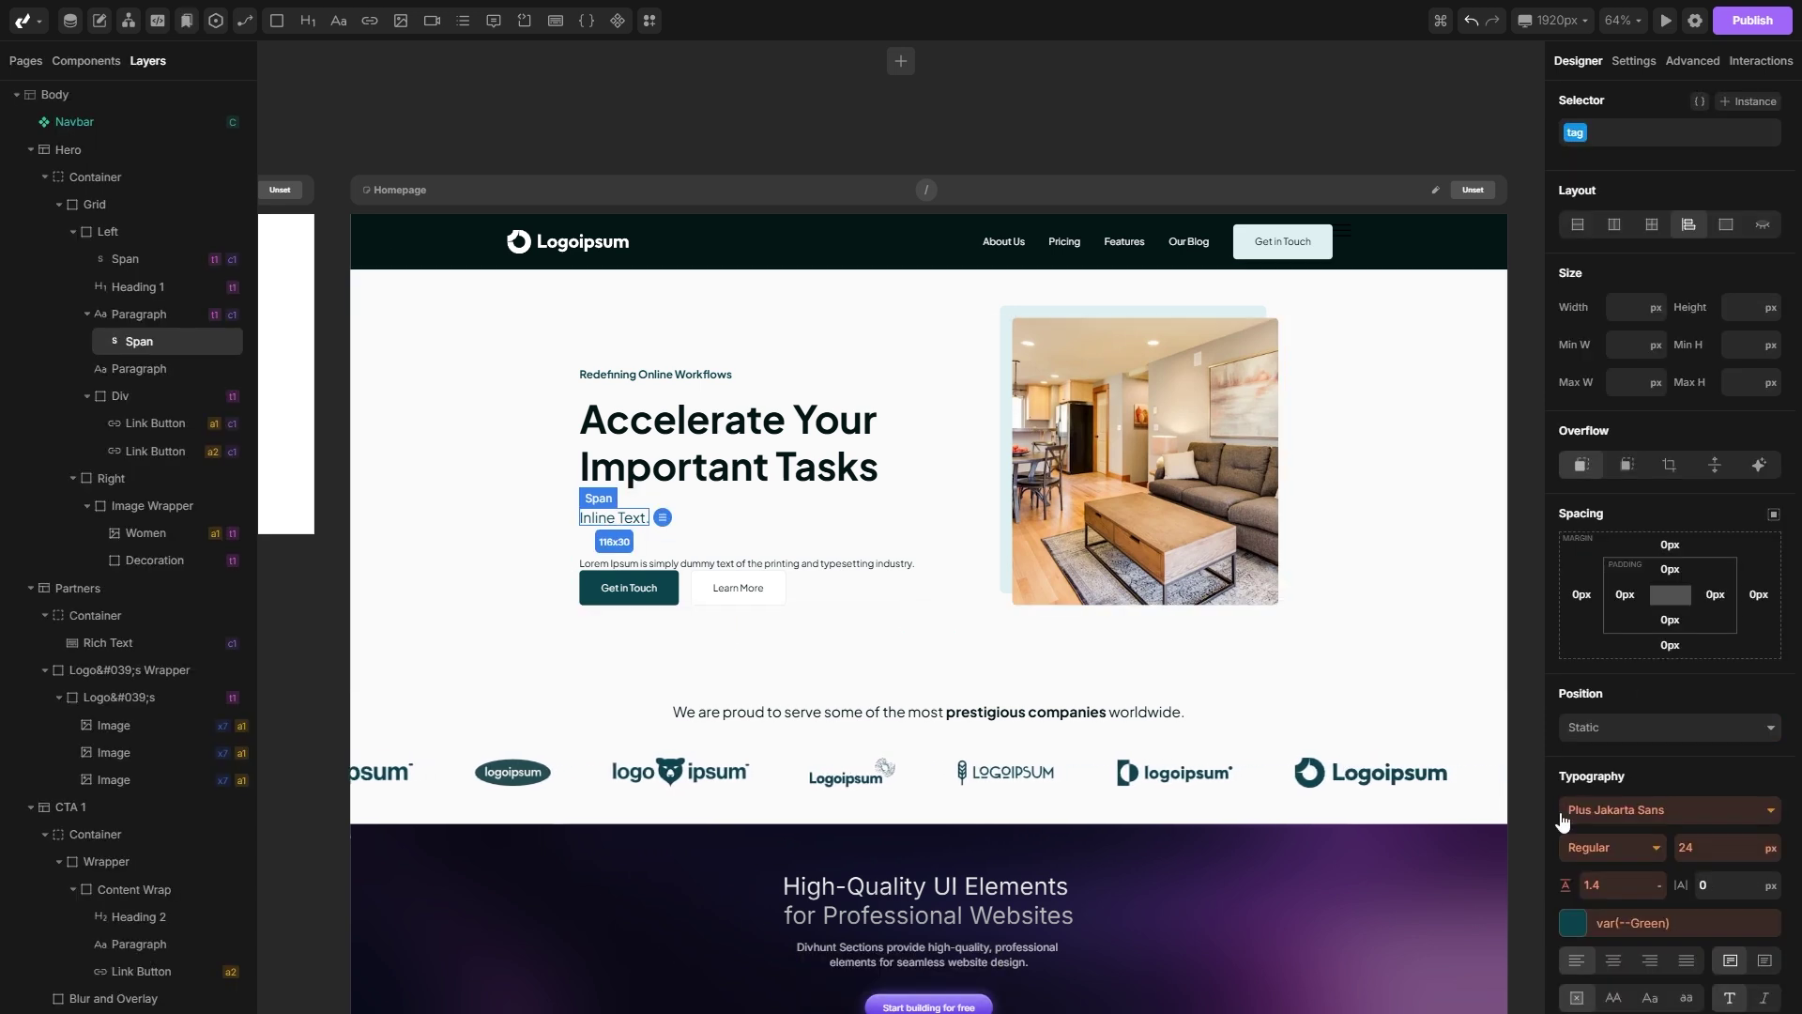
click(1574, 924)
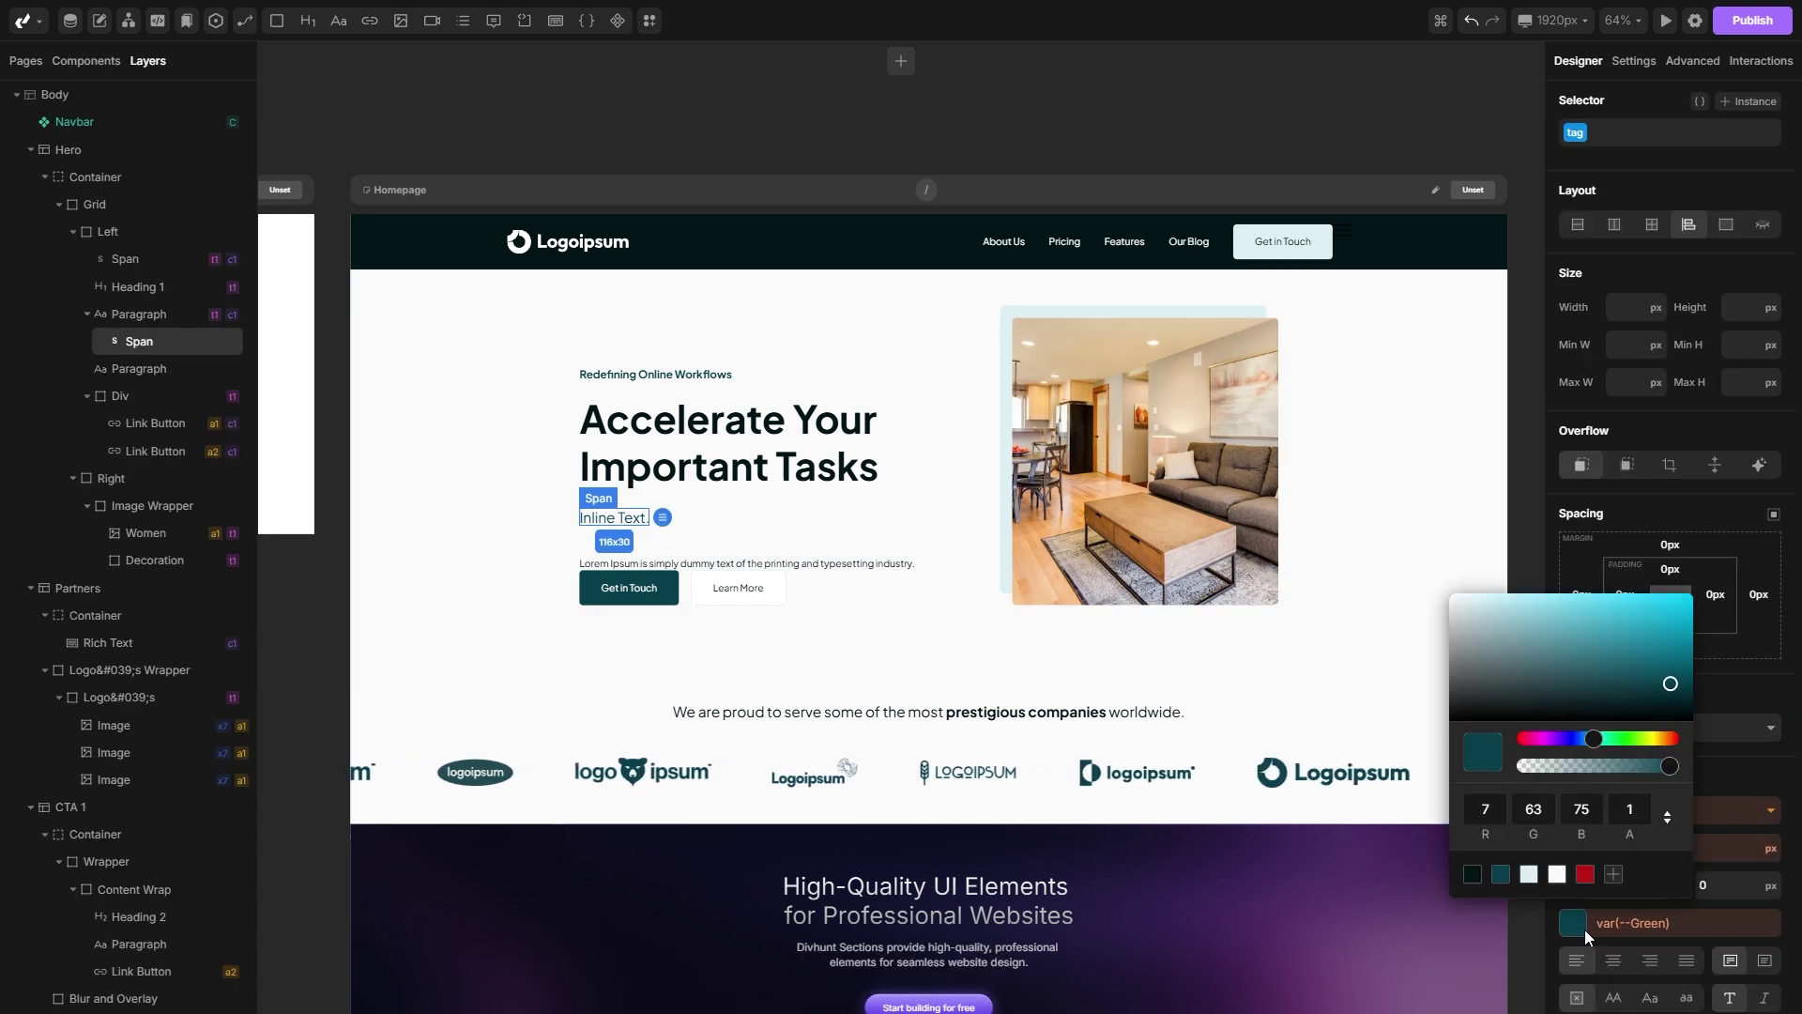
click(1585, 875)
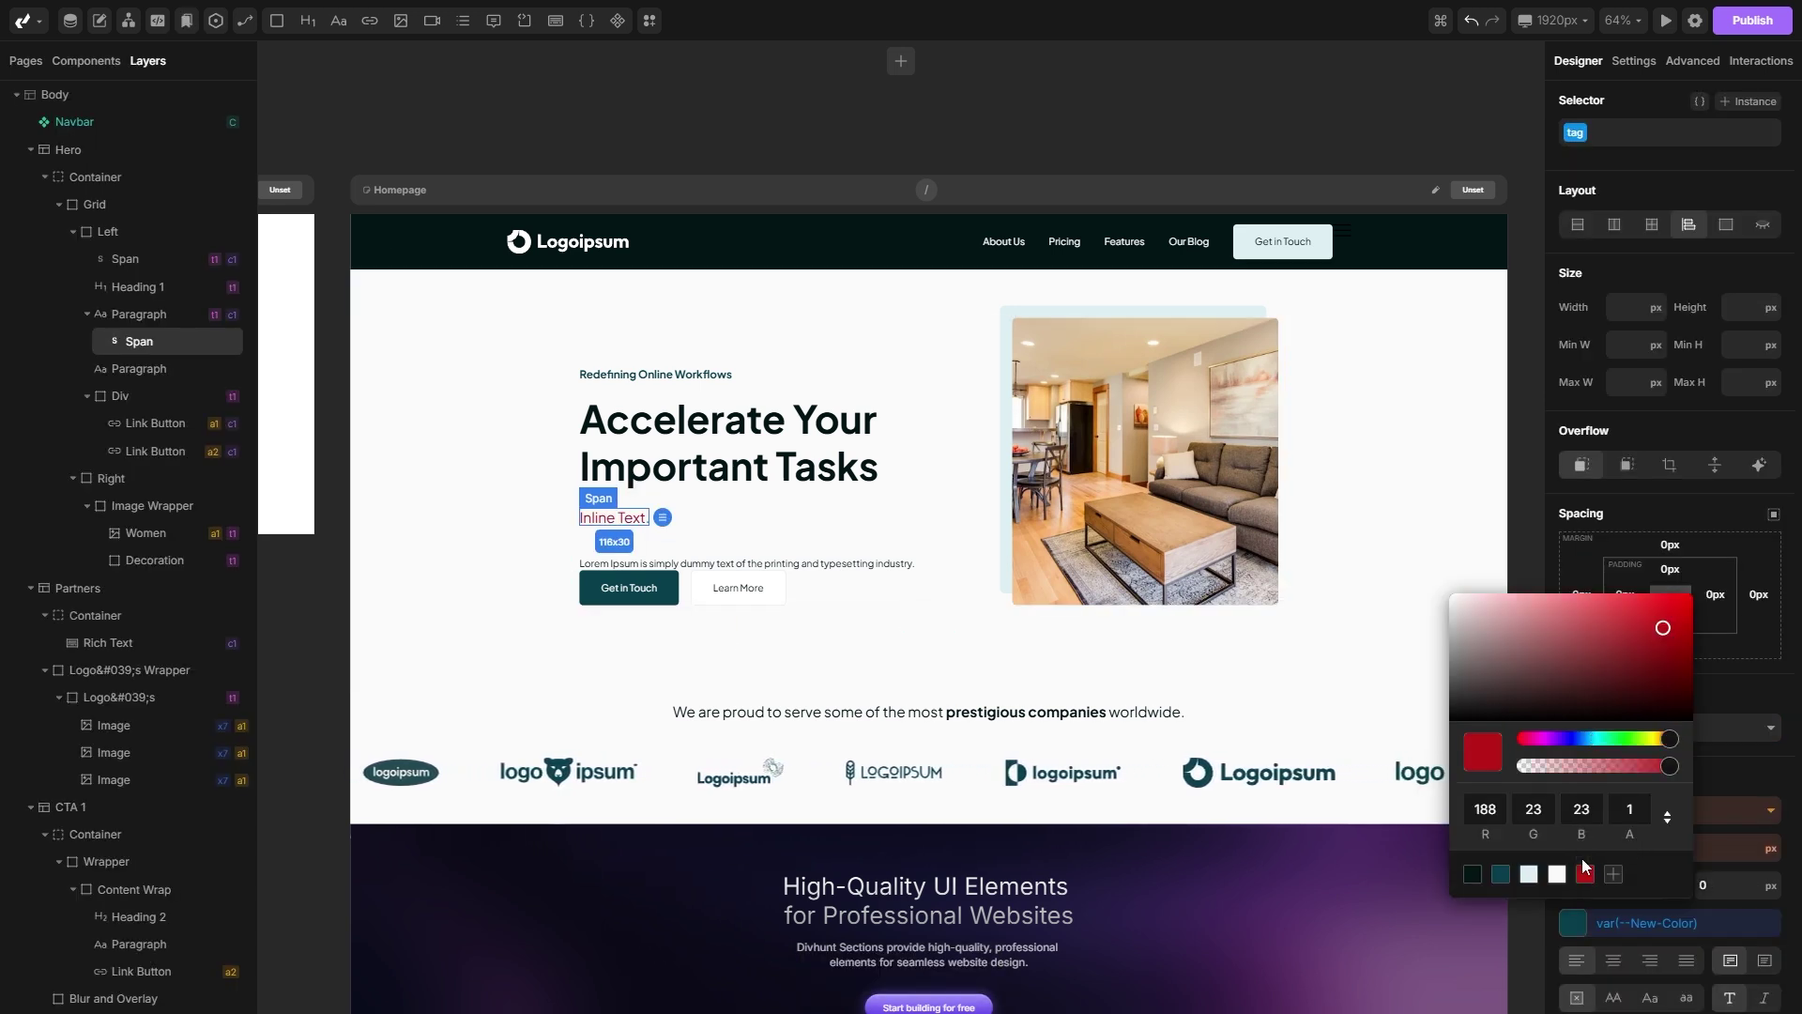
click(1589, 930)
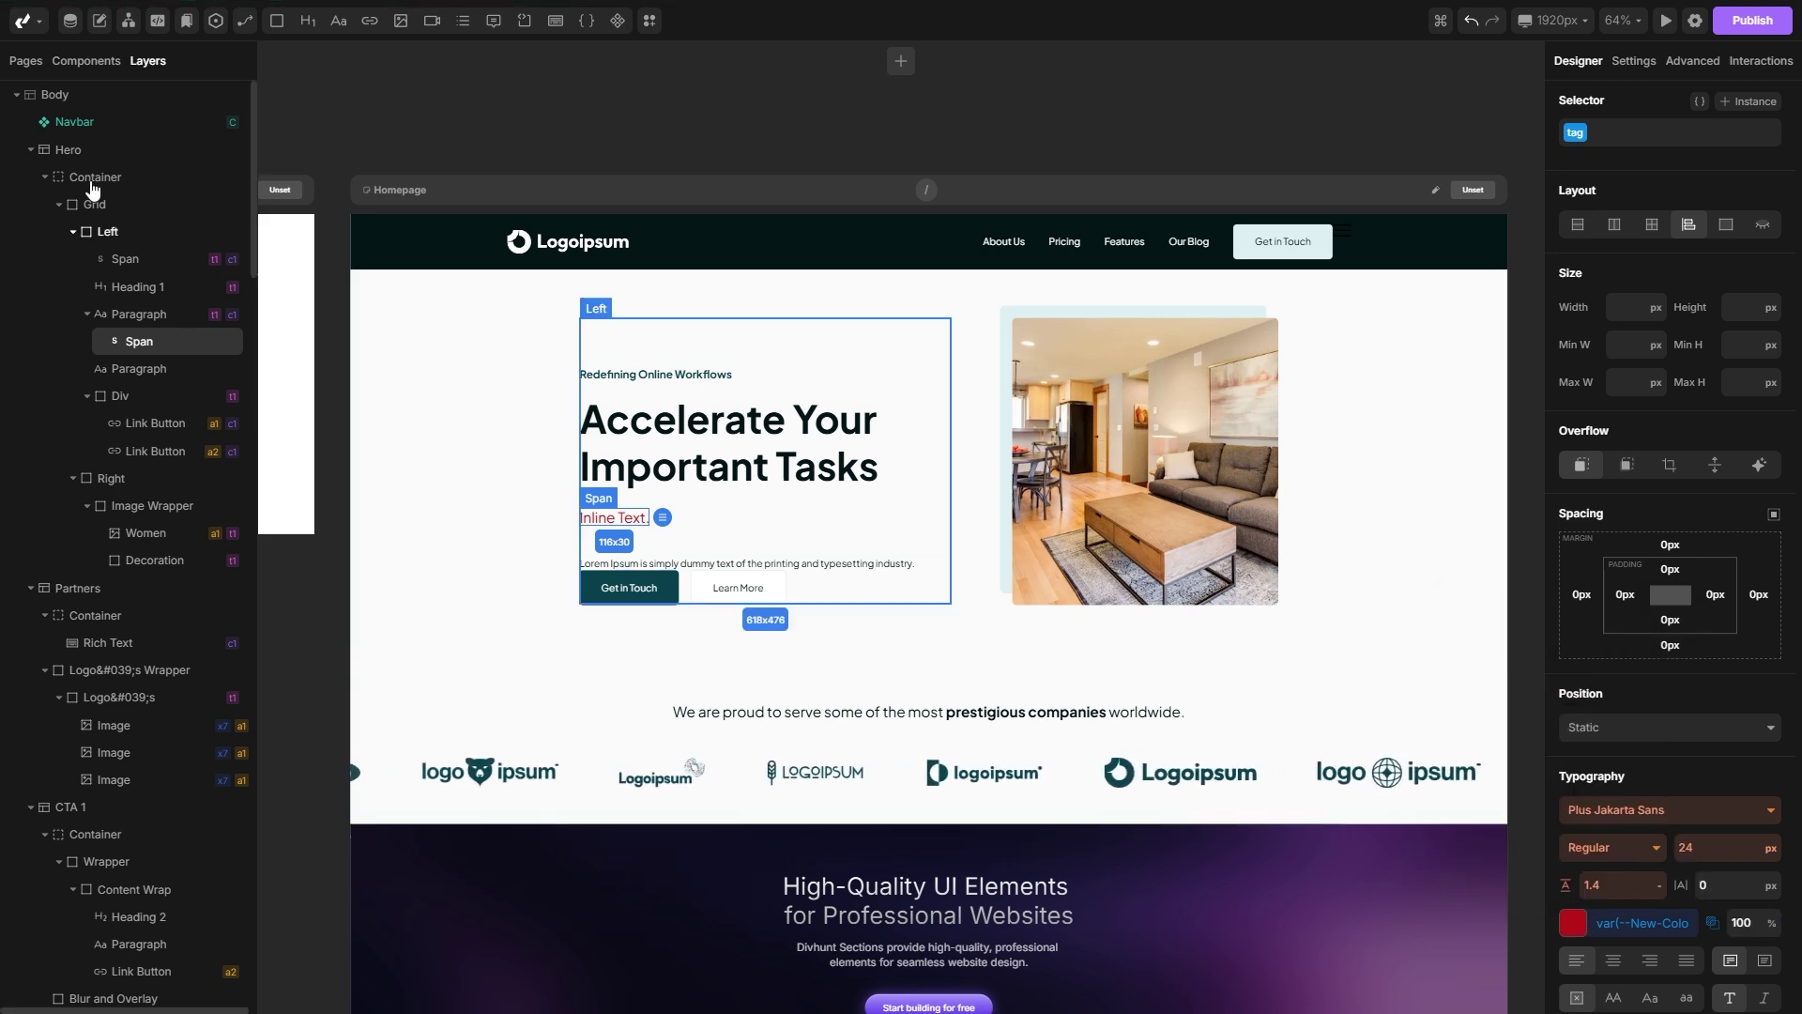
Open the Homepage's Settings from the Pages list to reach its SEO fields.
right_click(132, 342)
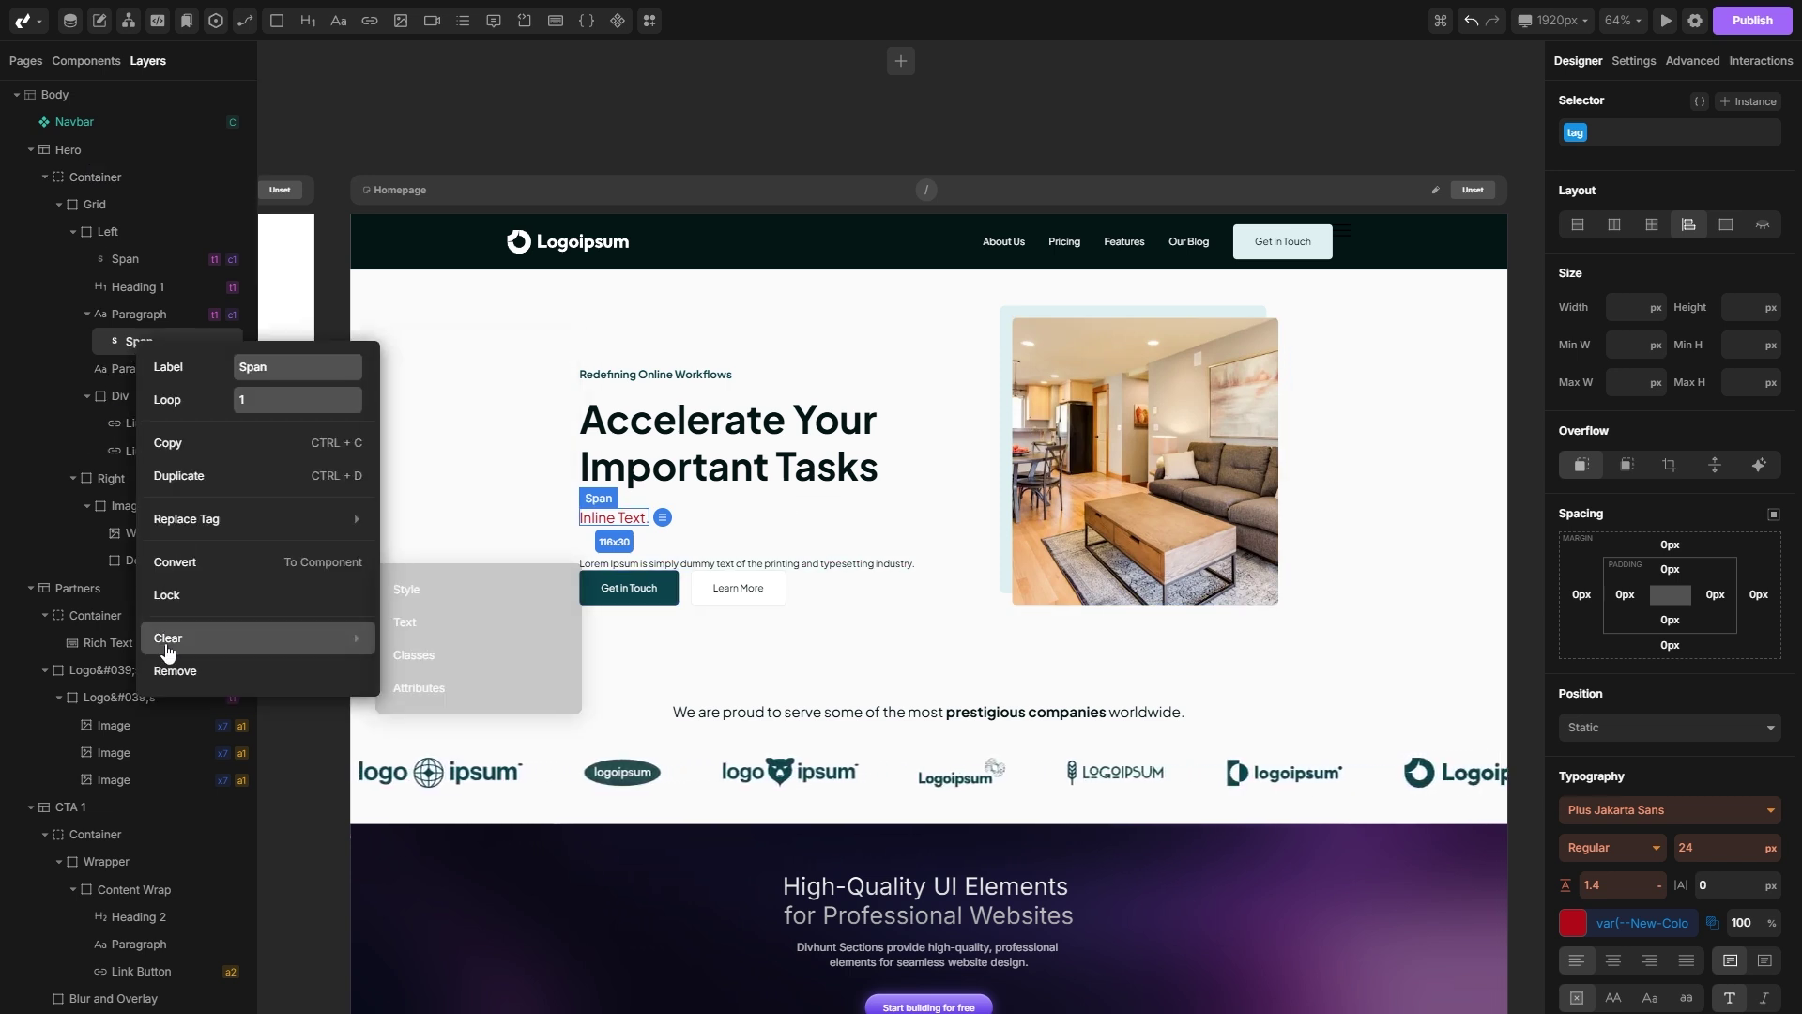
click(487, 425)
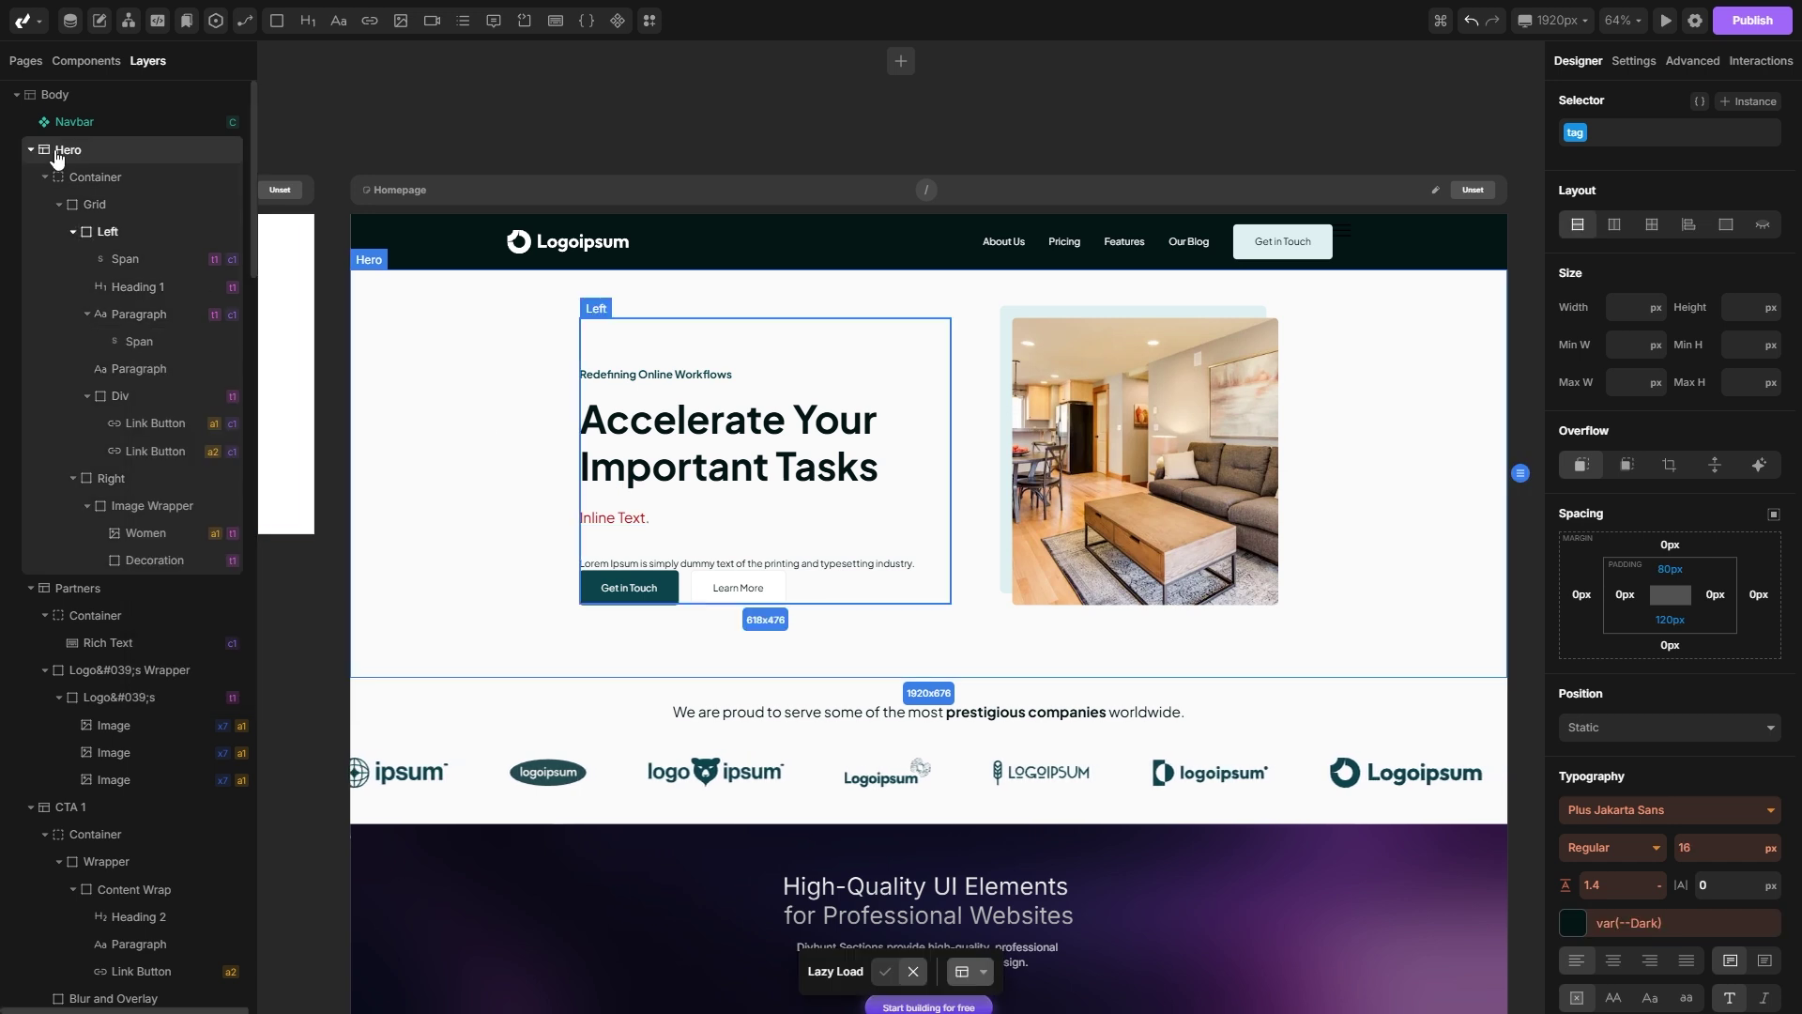
click(25, 61)
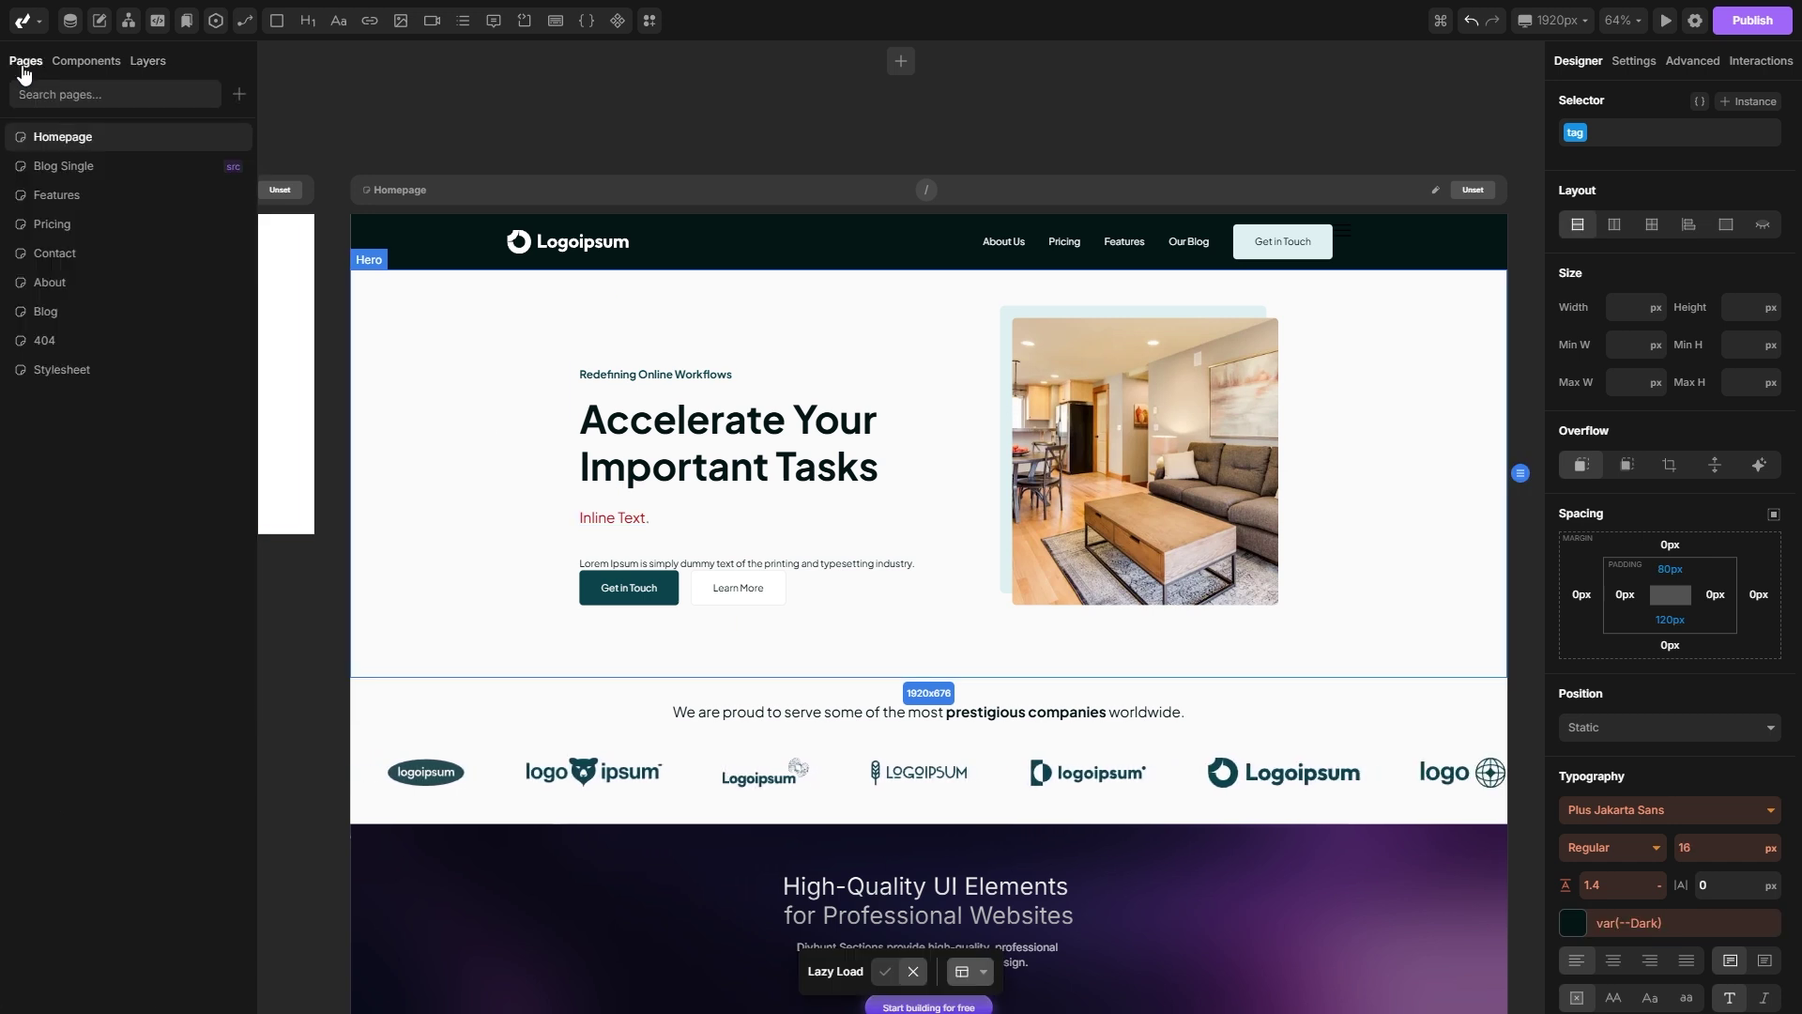
right_click(64, 140)
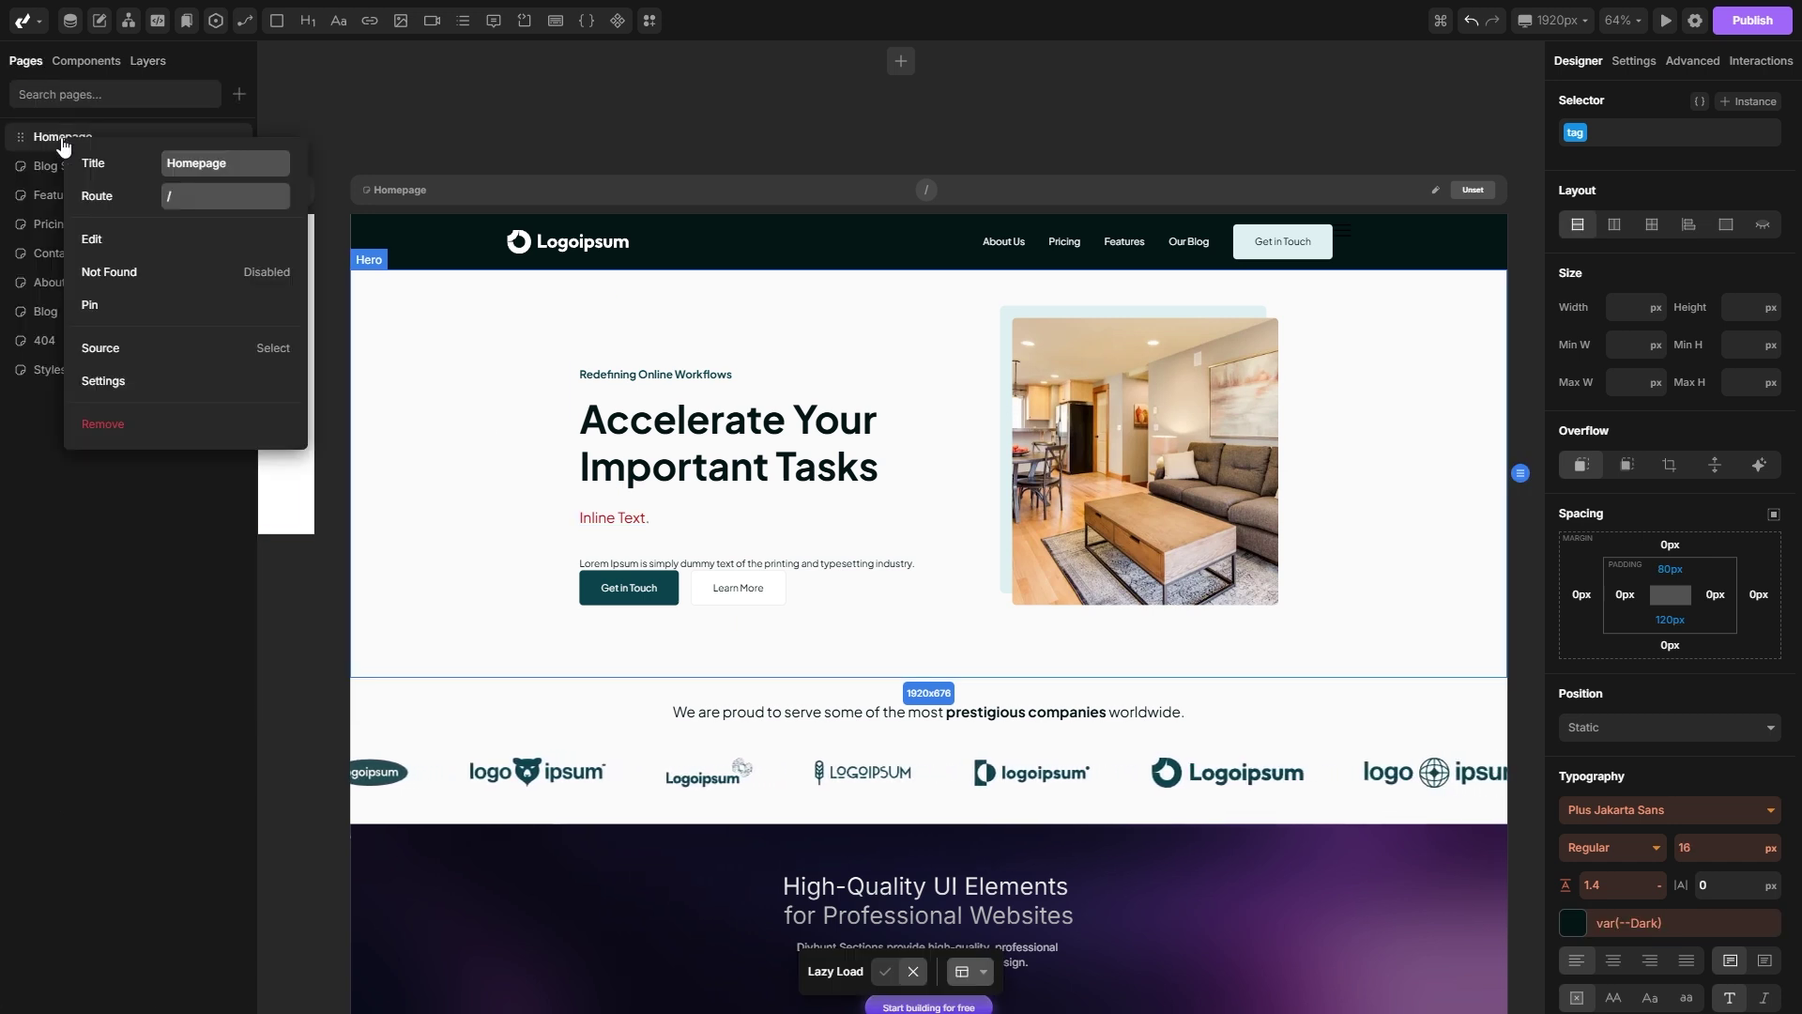
click(108, 383)
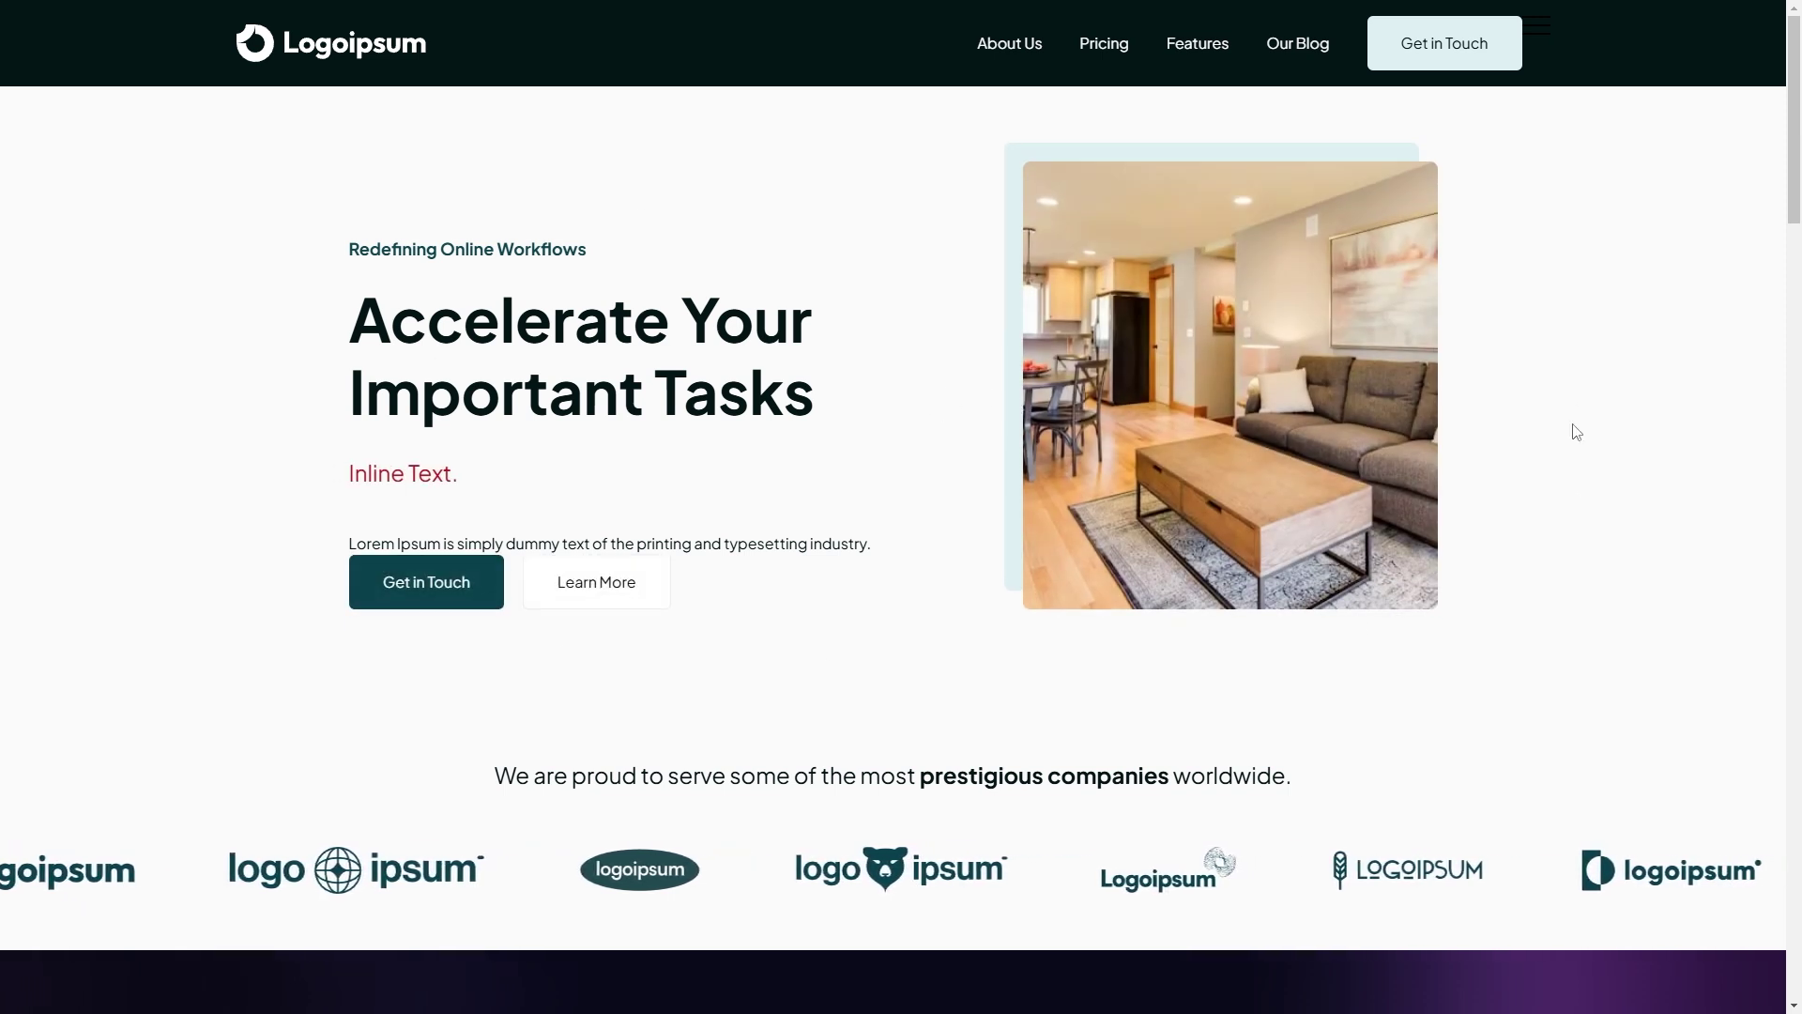
Exit the live preview and open the Publish options.
key(Escape)
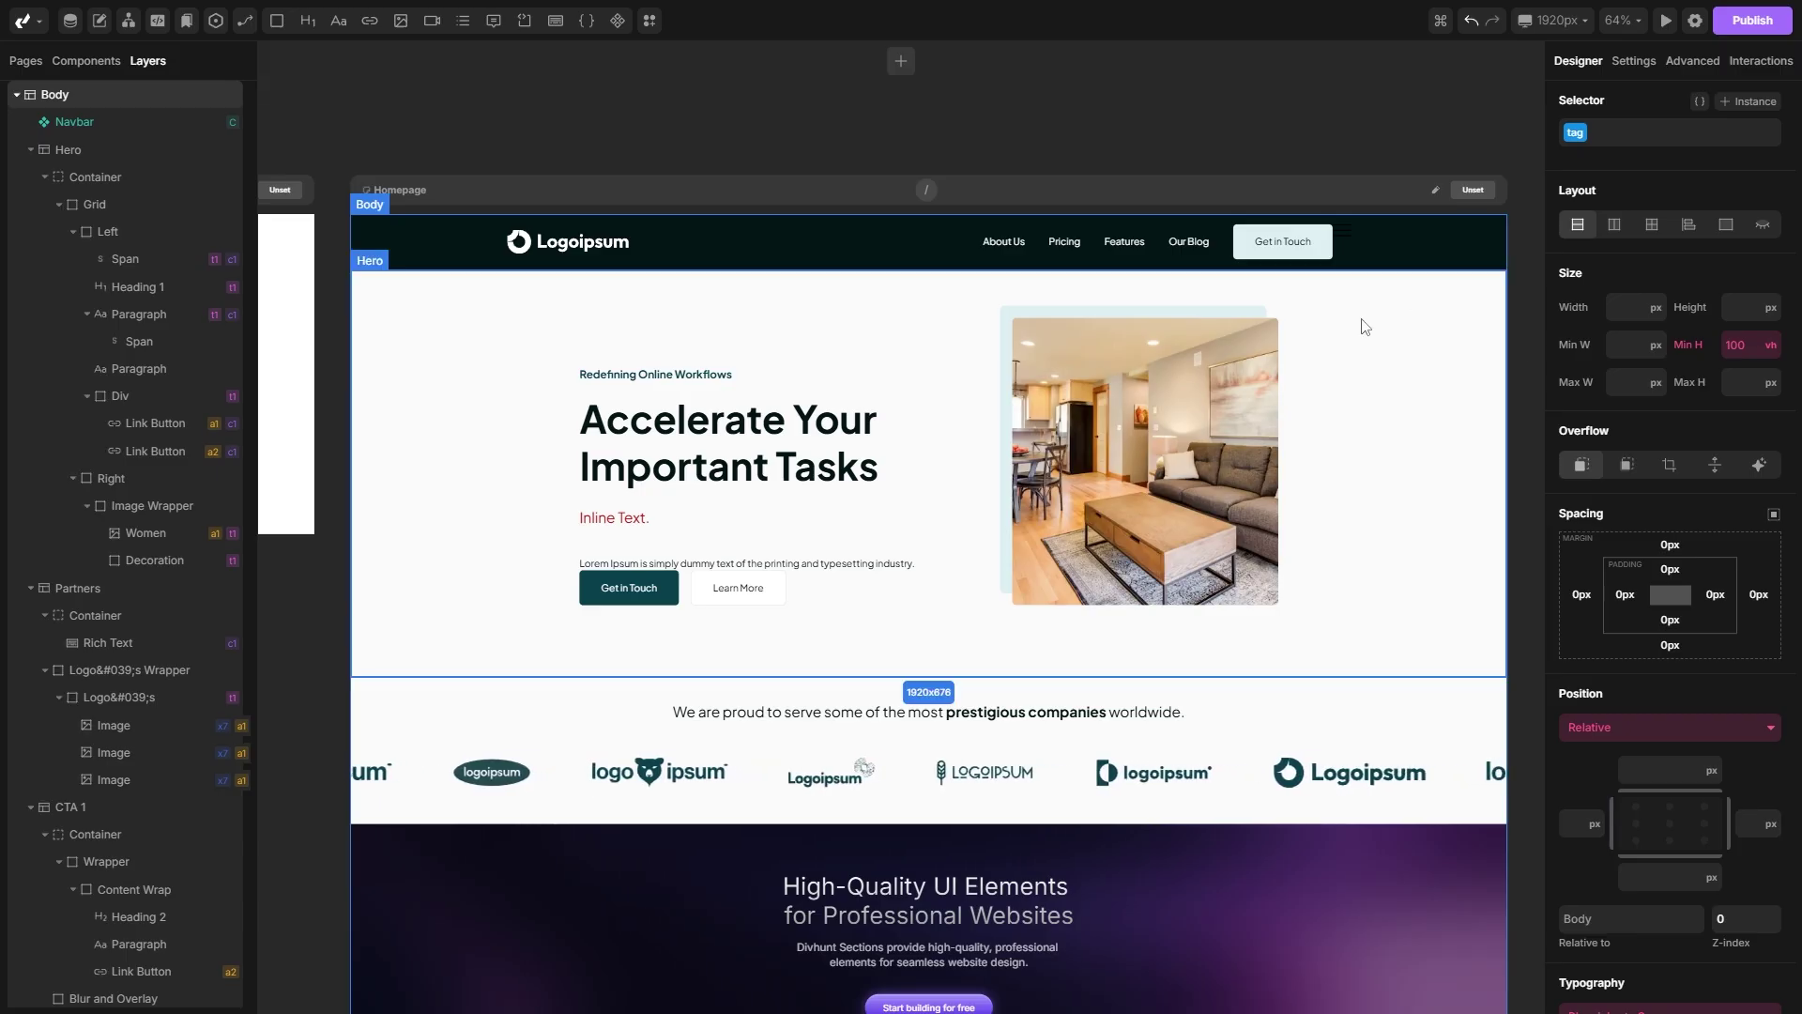
click(1754, 23)
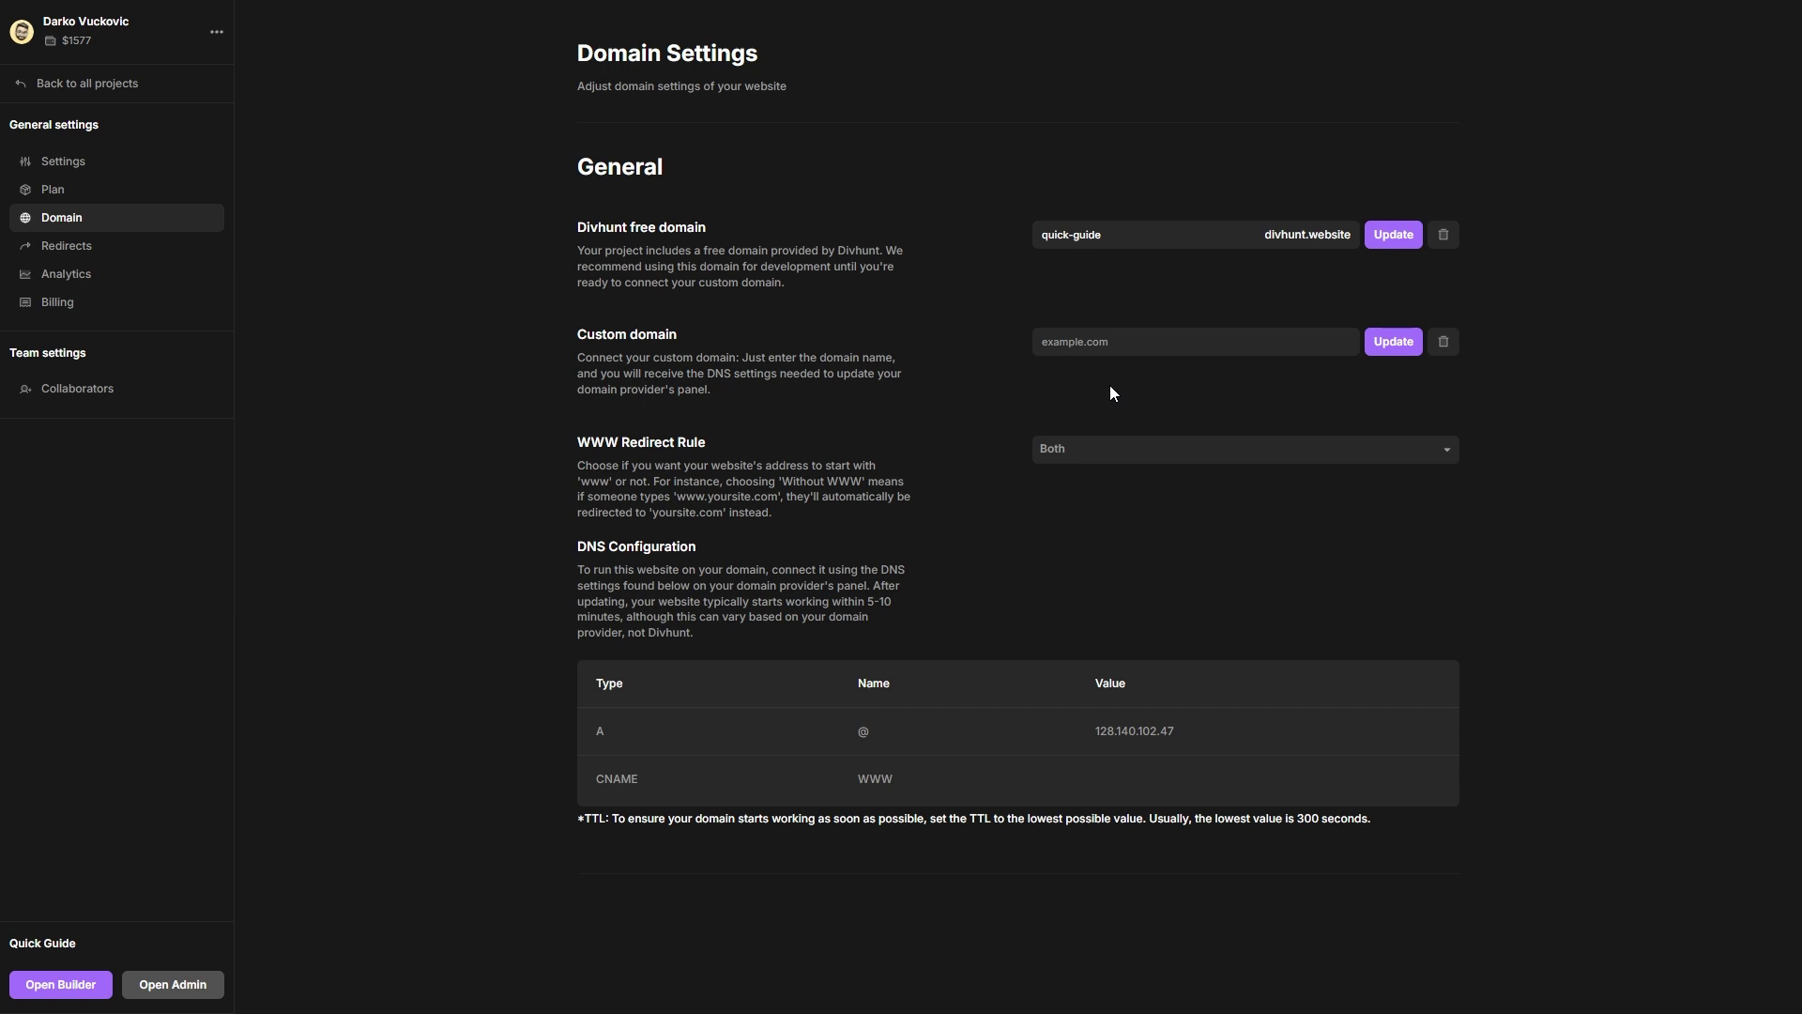
Enter custom-domain.com as the custom domain and update it.
click(1100, 339)
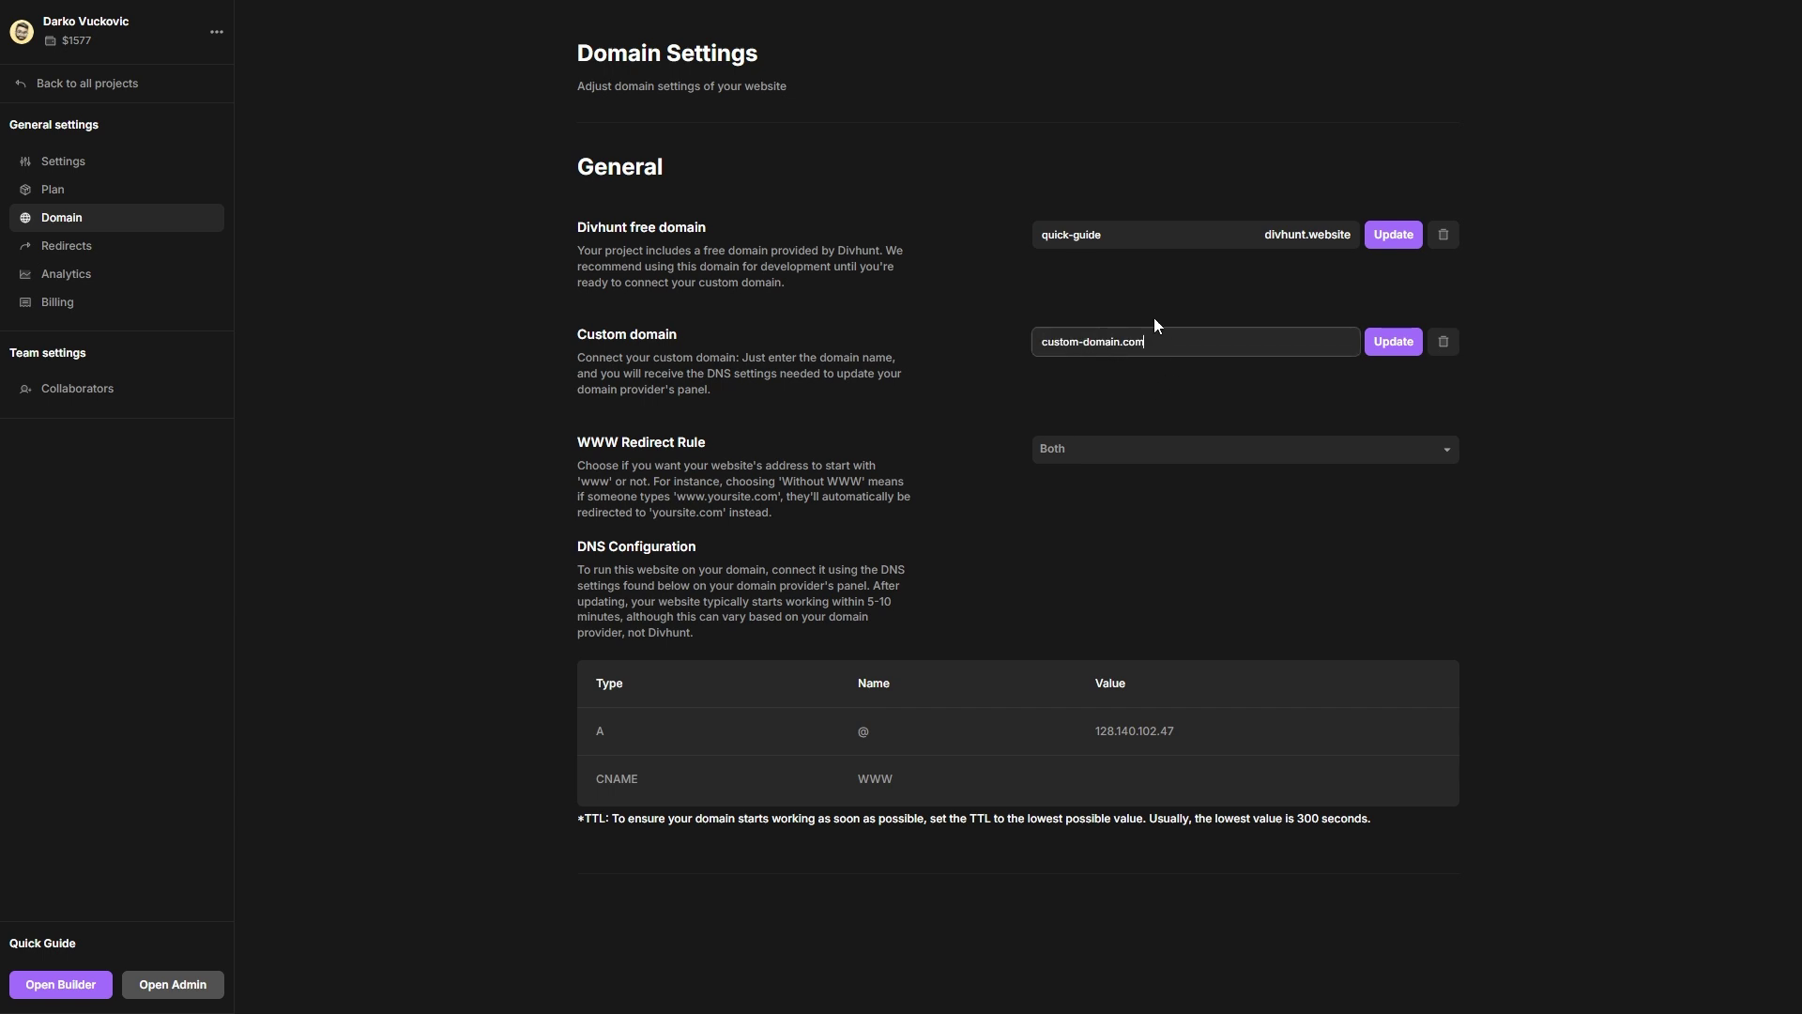
click(1389, 343)
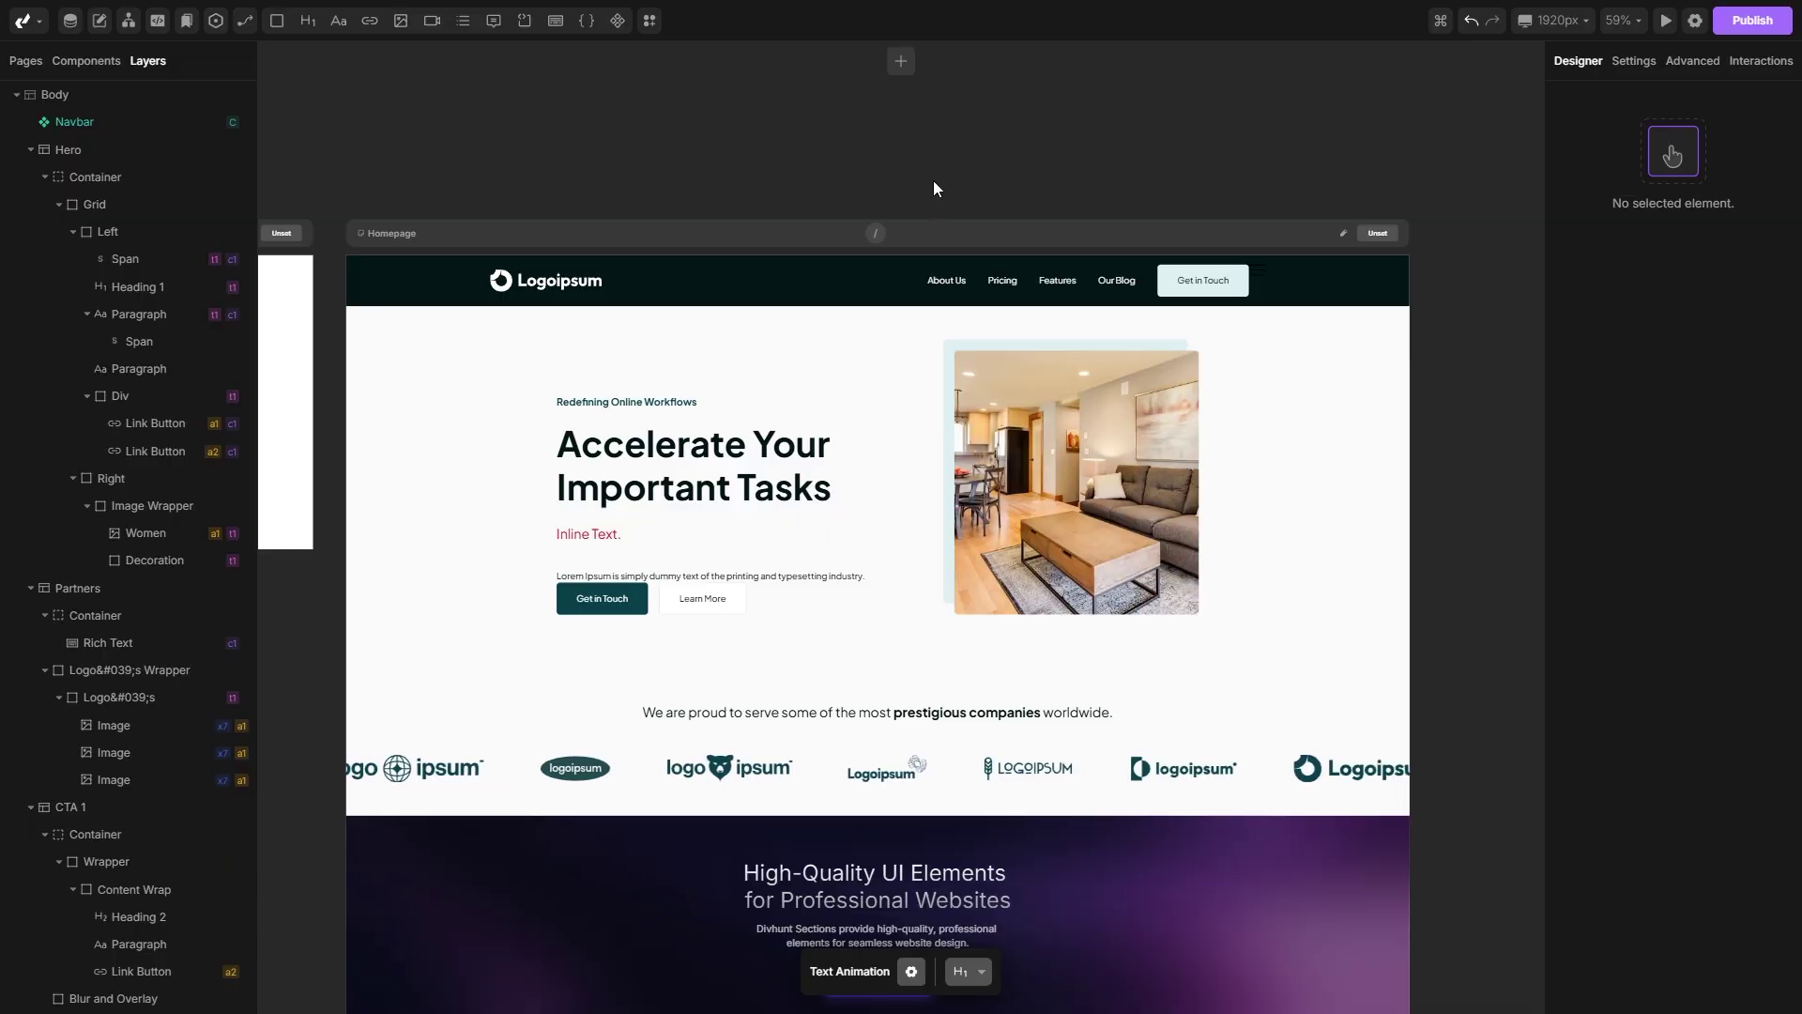
Set the global h1 style to teal rgb(21,181,199) with a 55px font size.
click(652, 486)
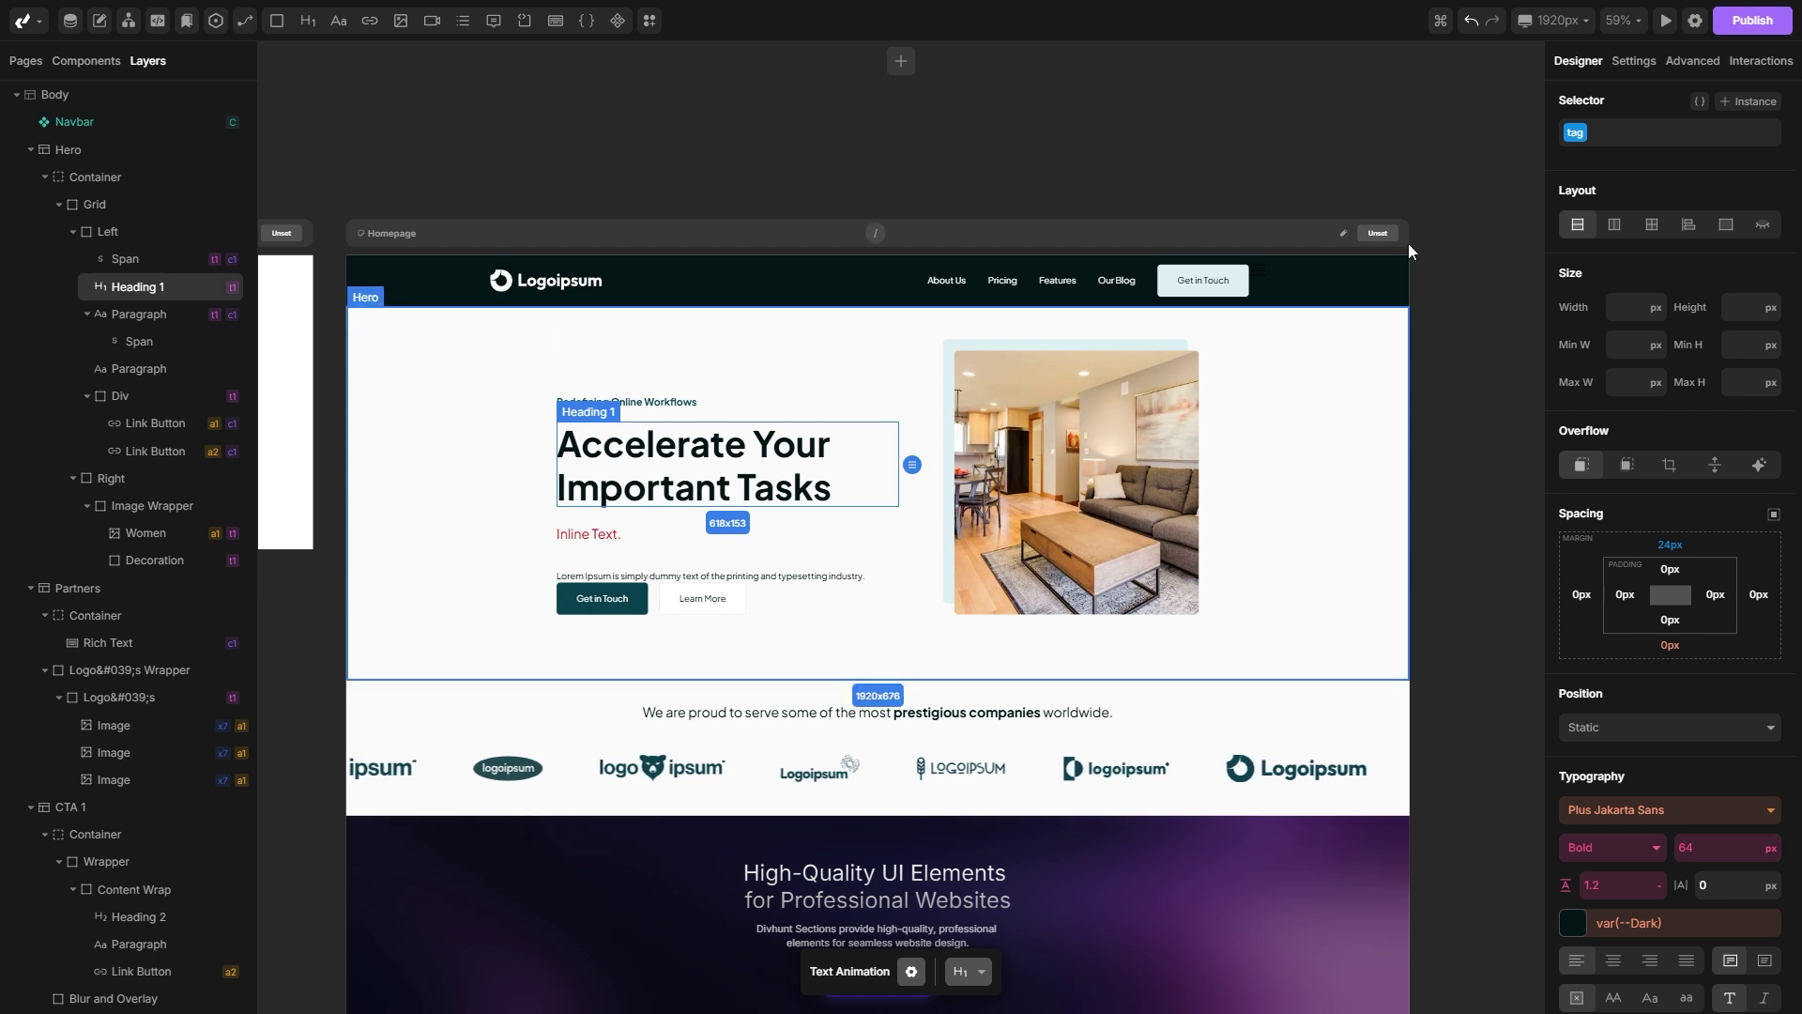
click(1630, 139)
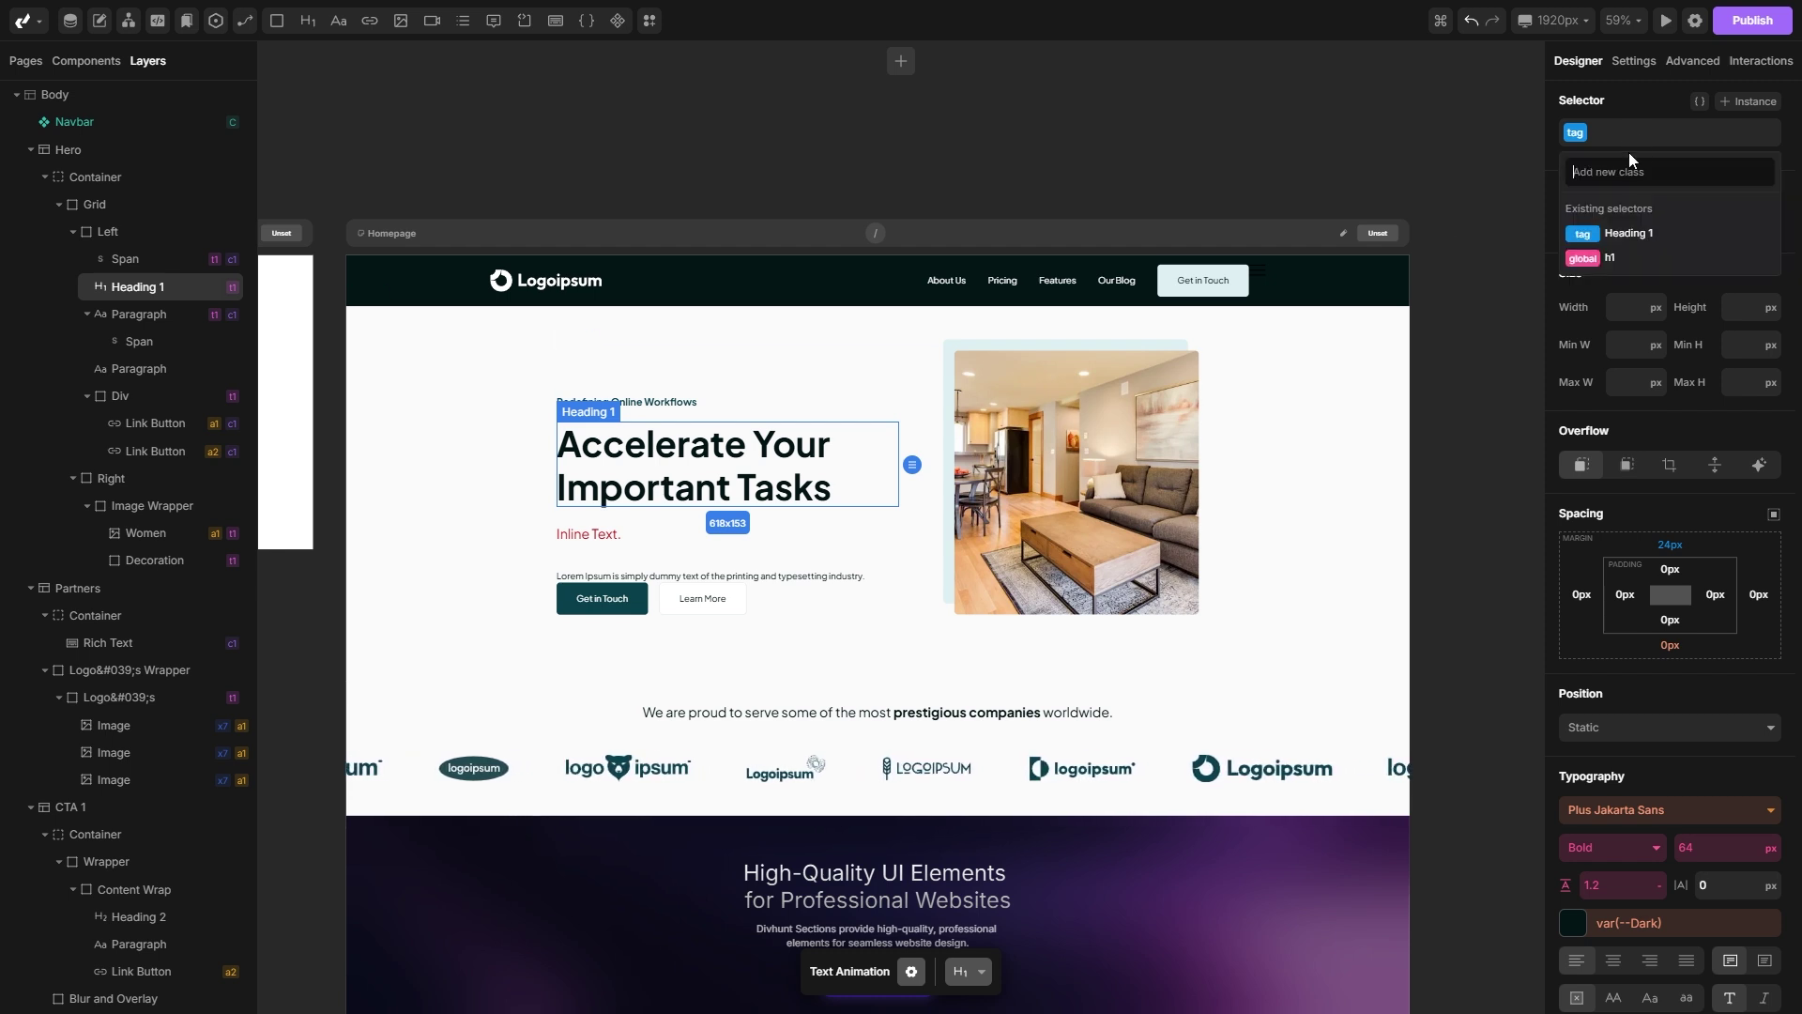
click(1607, 259)
scroll(1623, 281, down, 5)
click(1574, 641)
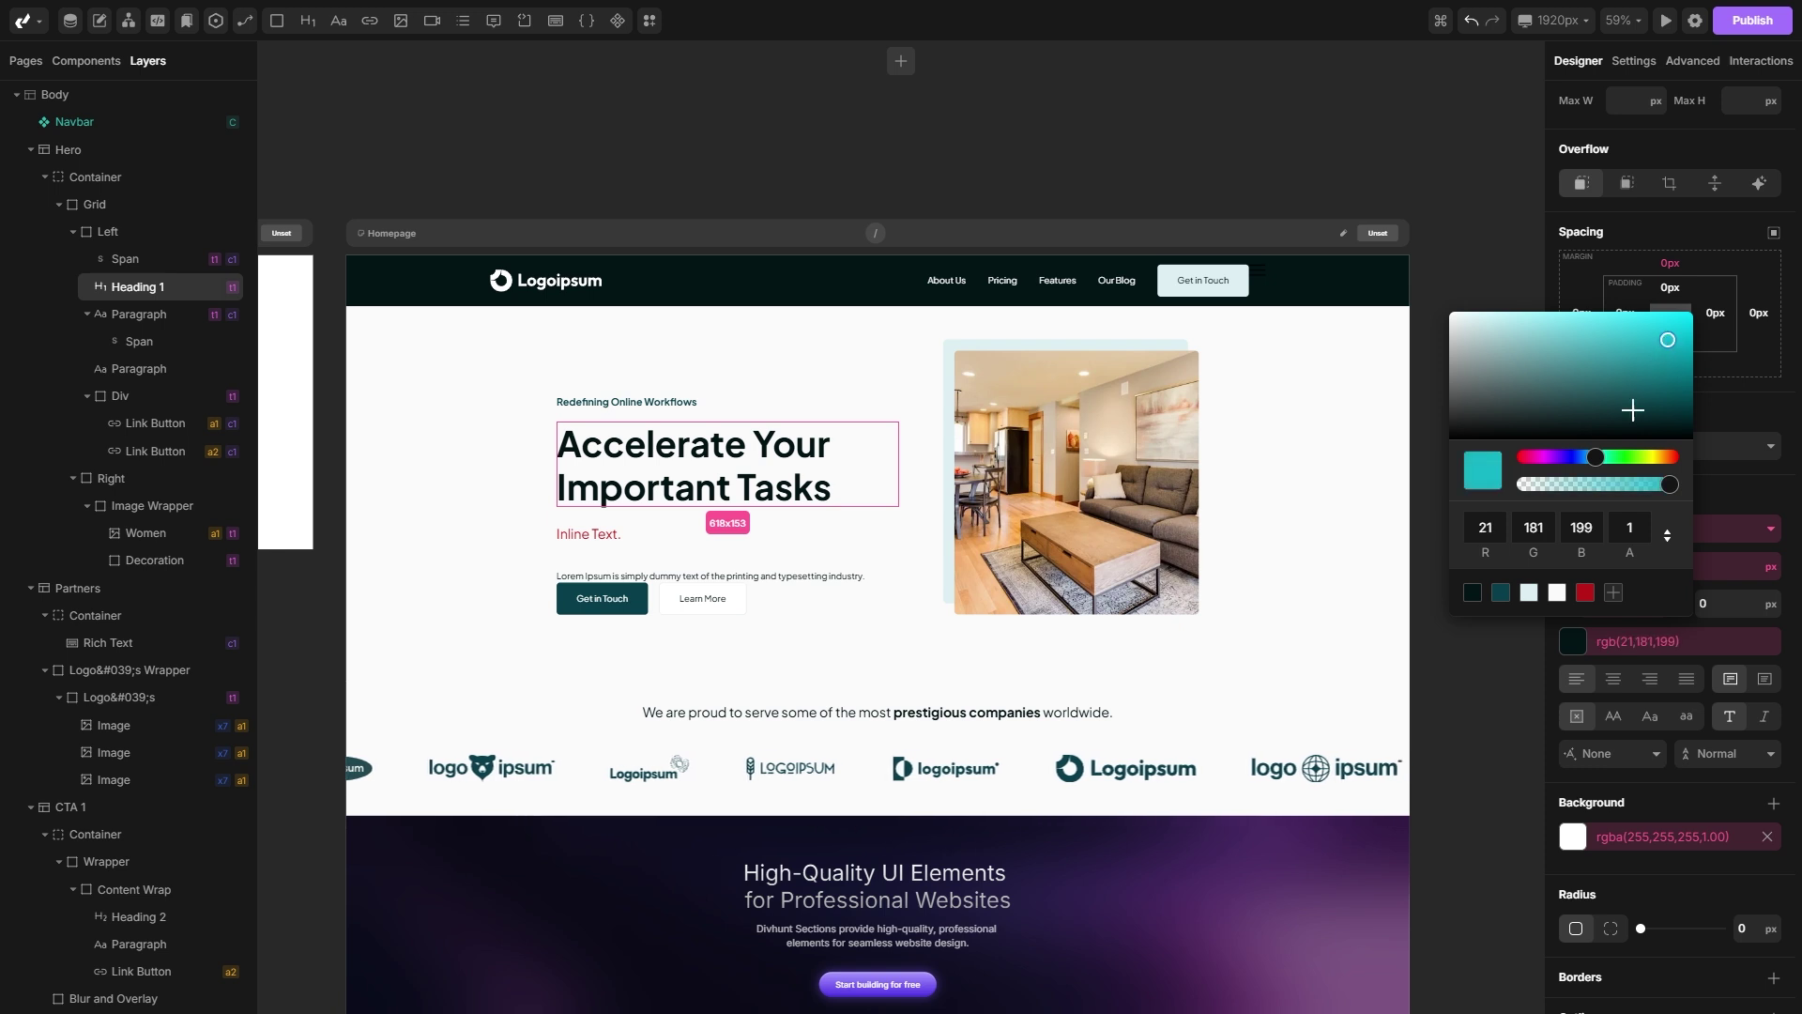
click(1721, 590)
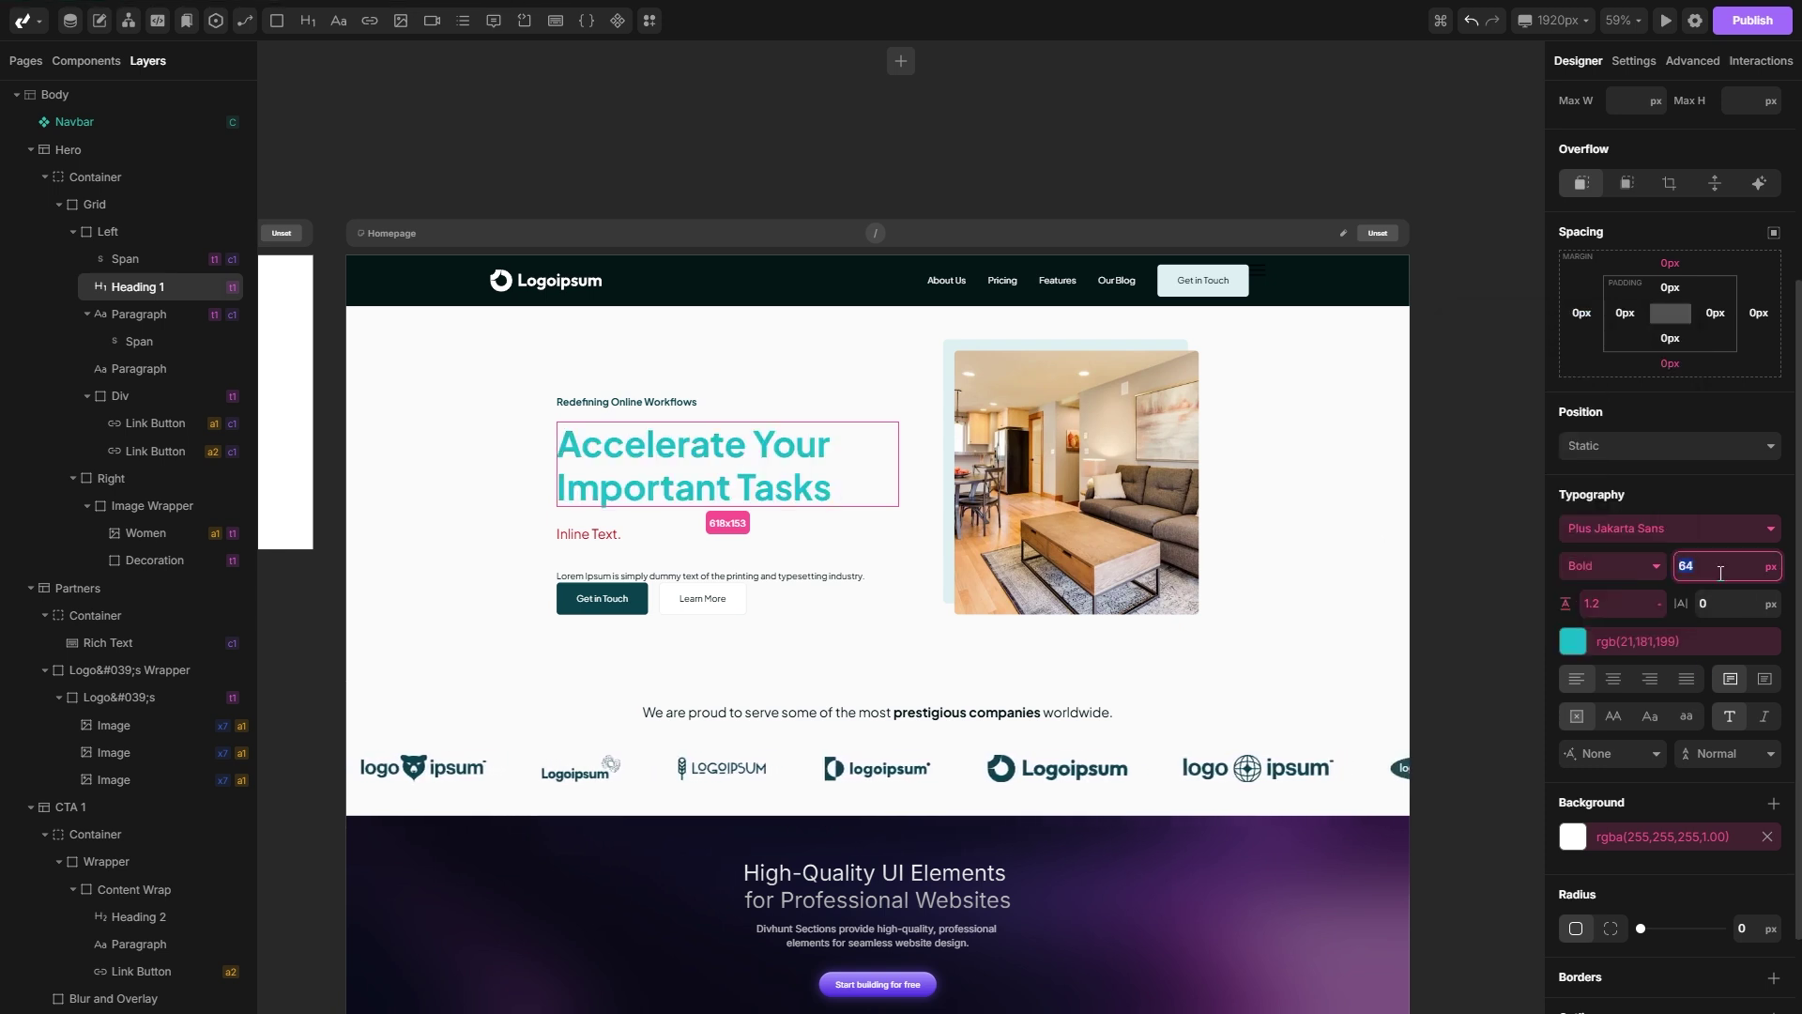
text(55)
key(Return)
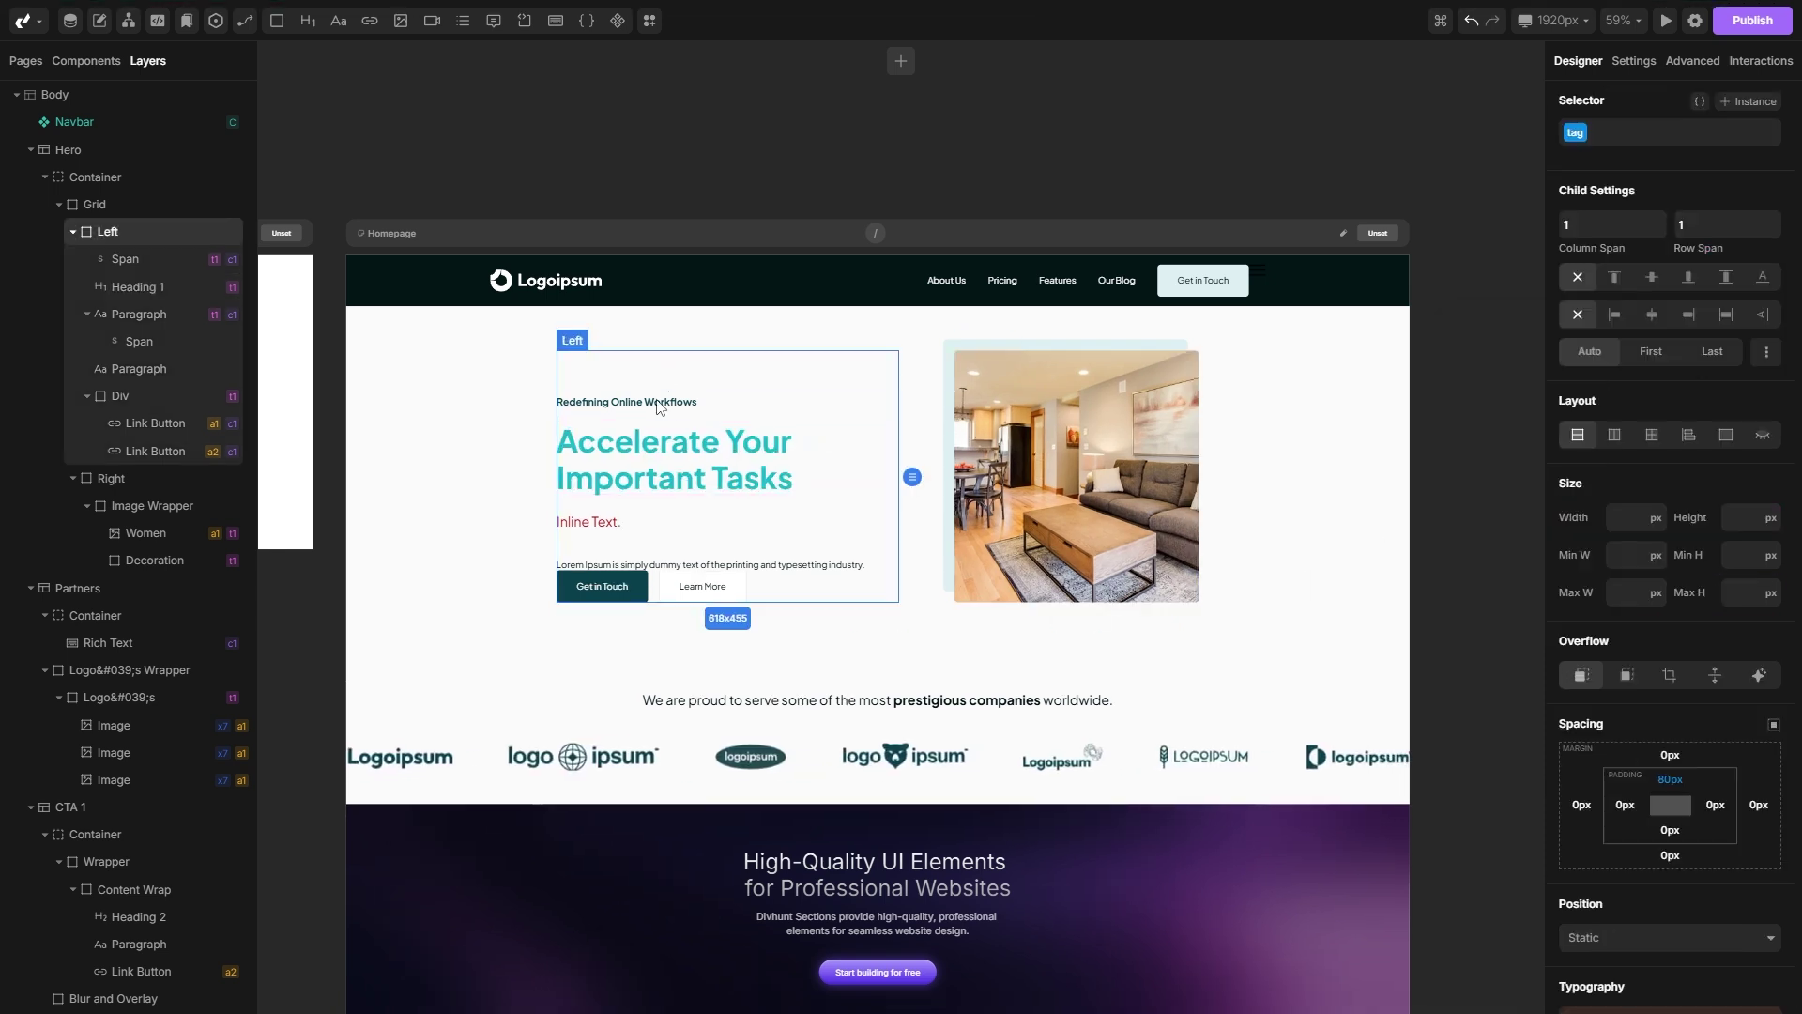
Insert a new Heading 1 below the Accelerate Your Important Tasks heading.
click(310, 23)
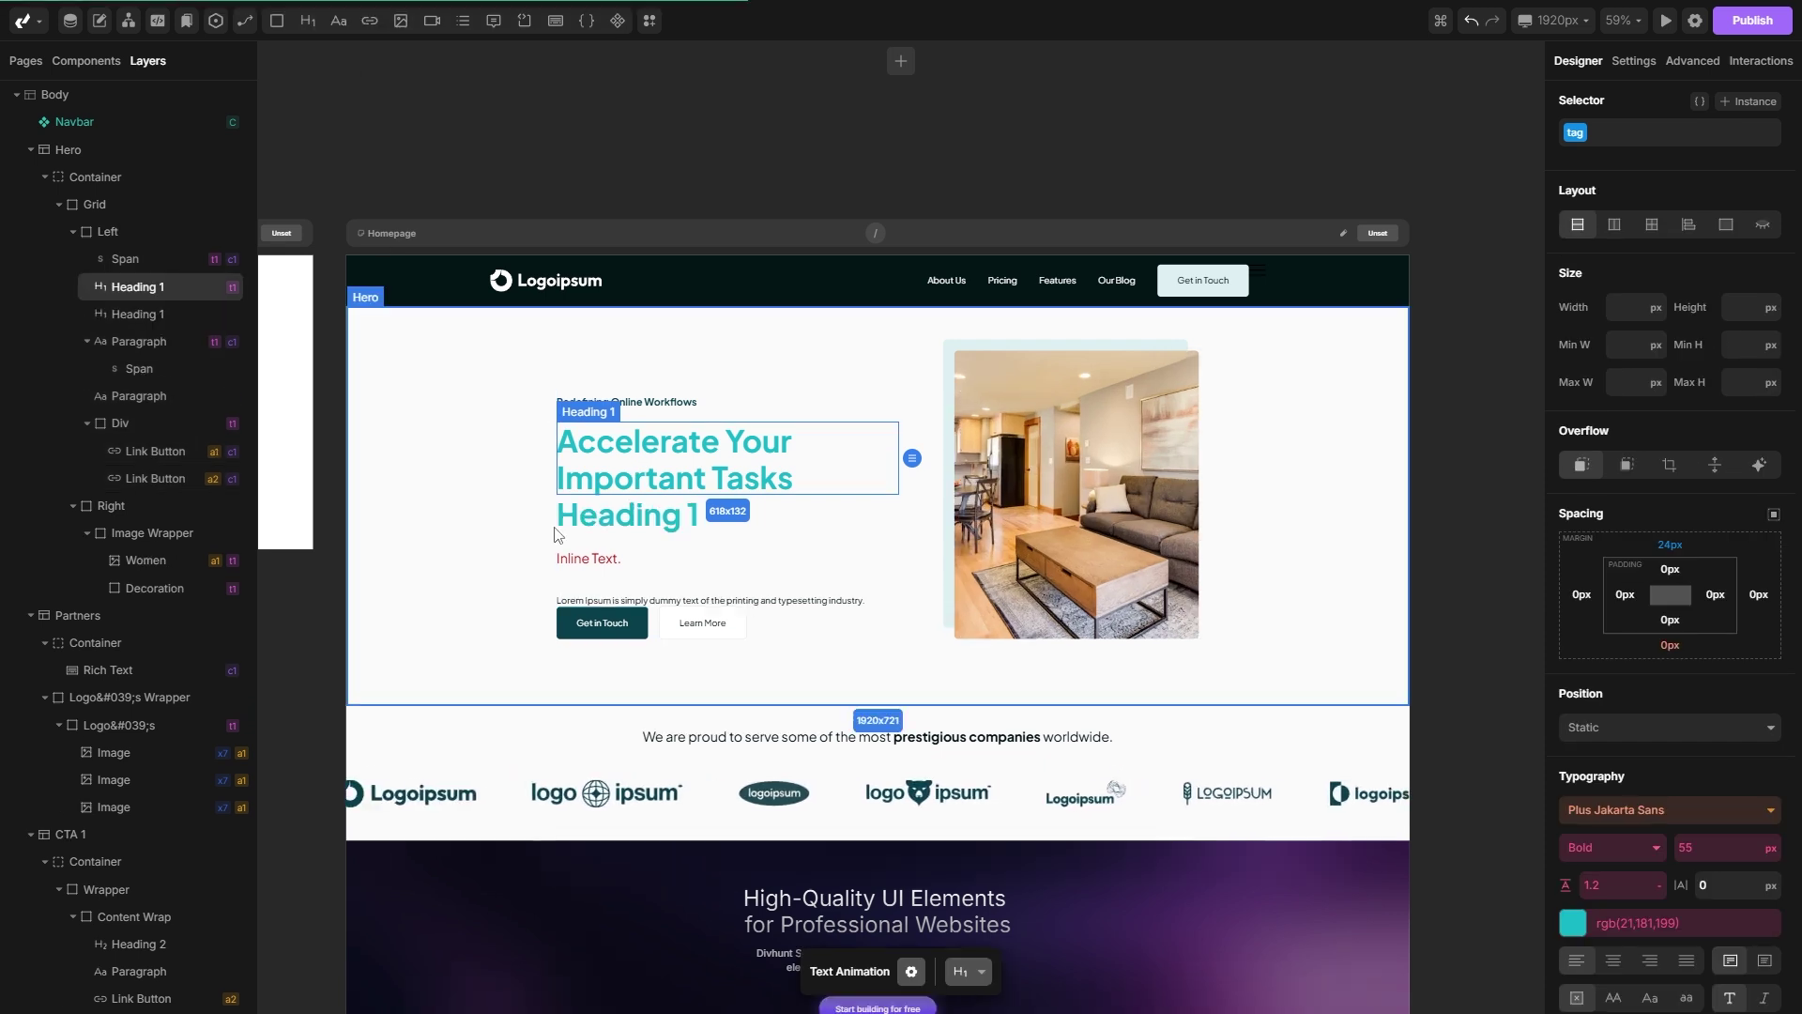
click(699, 470)
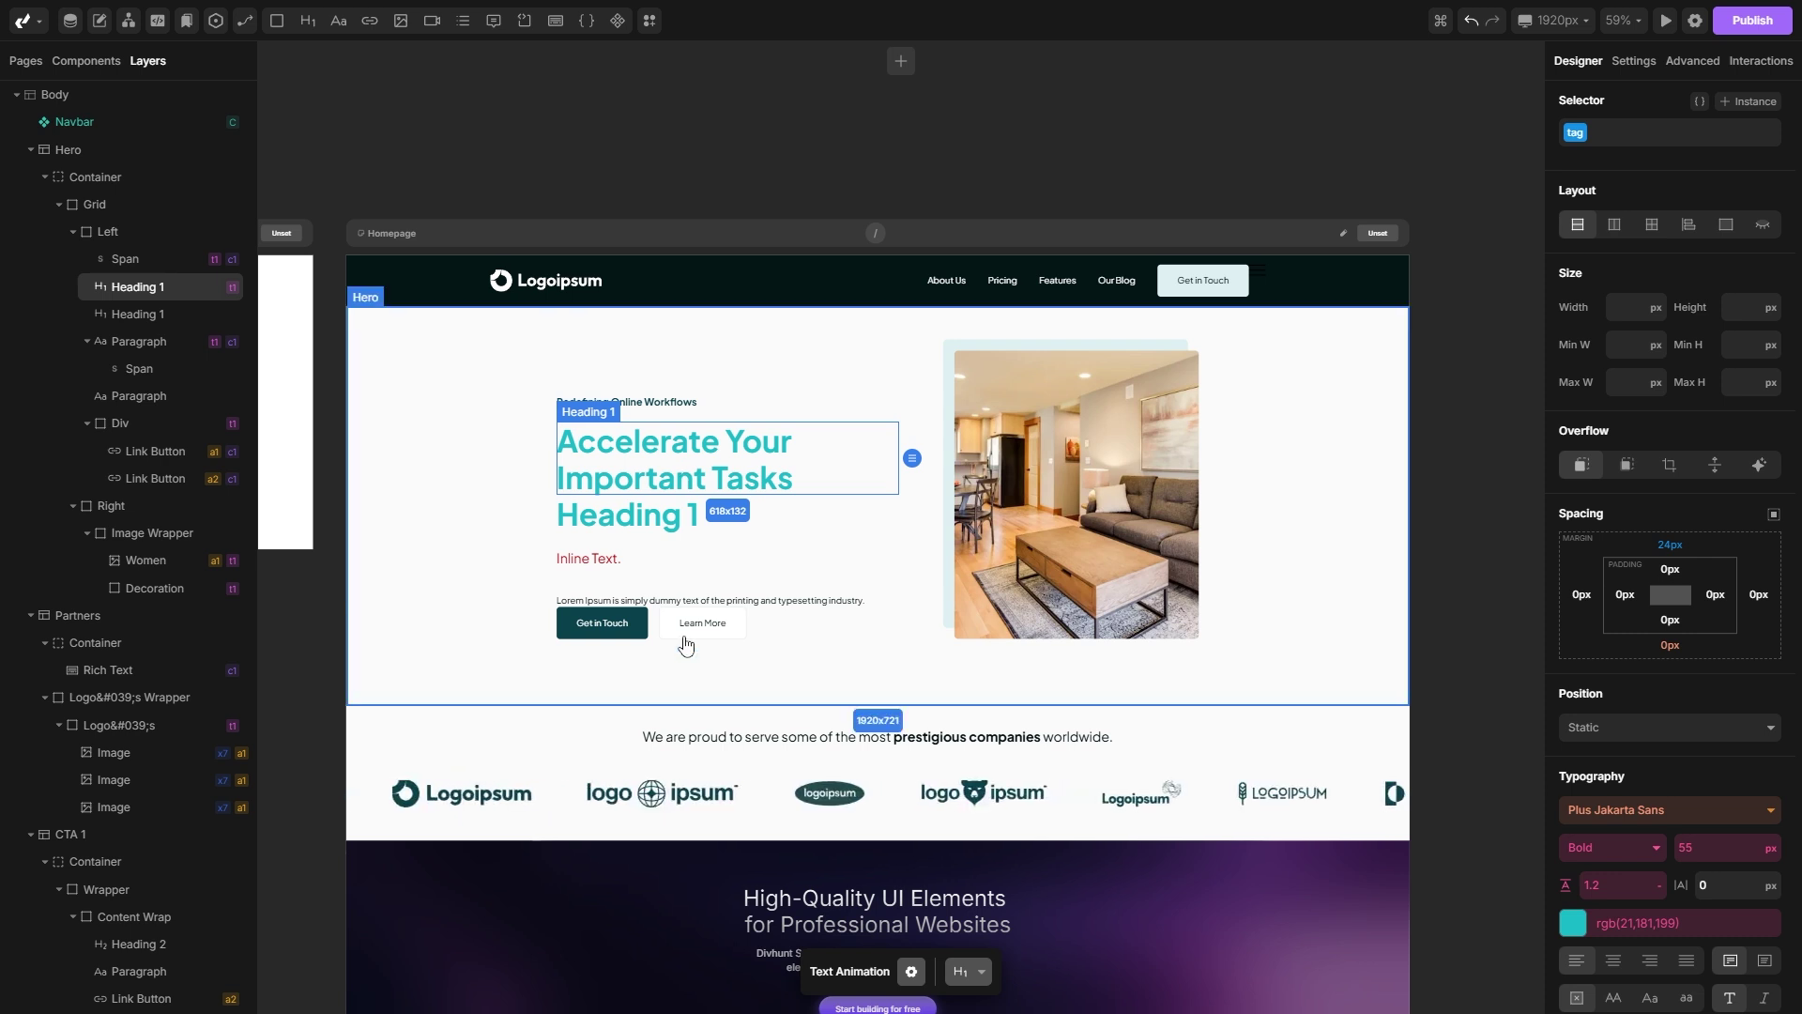
click(686, 627)
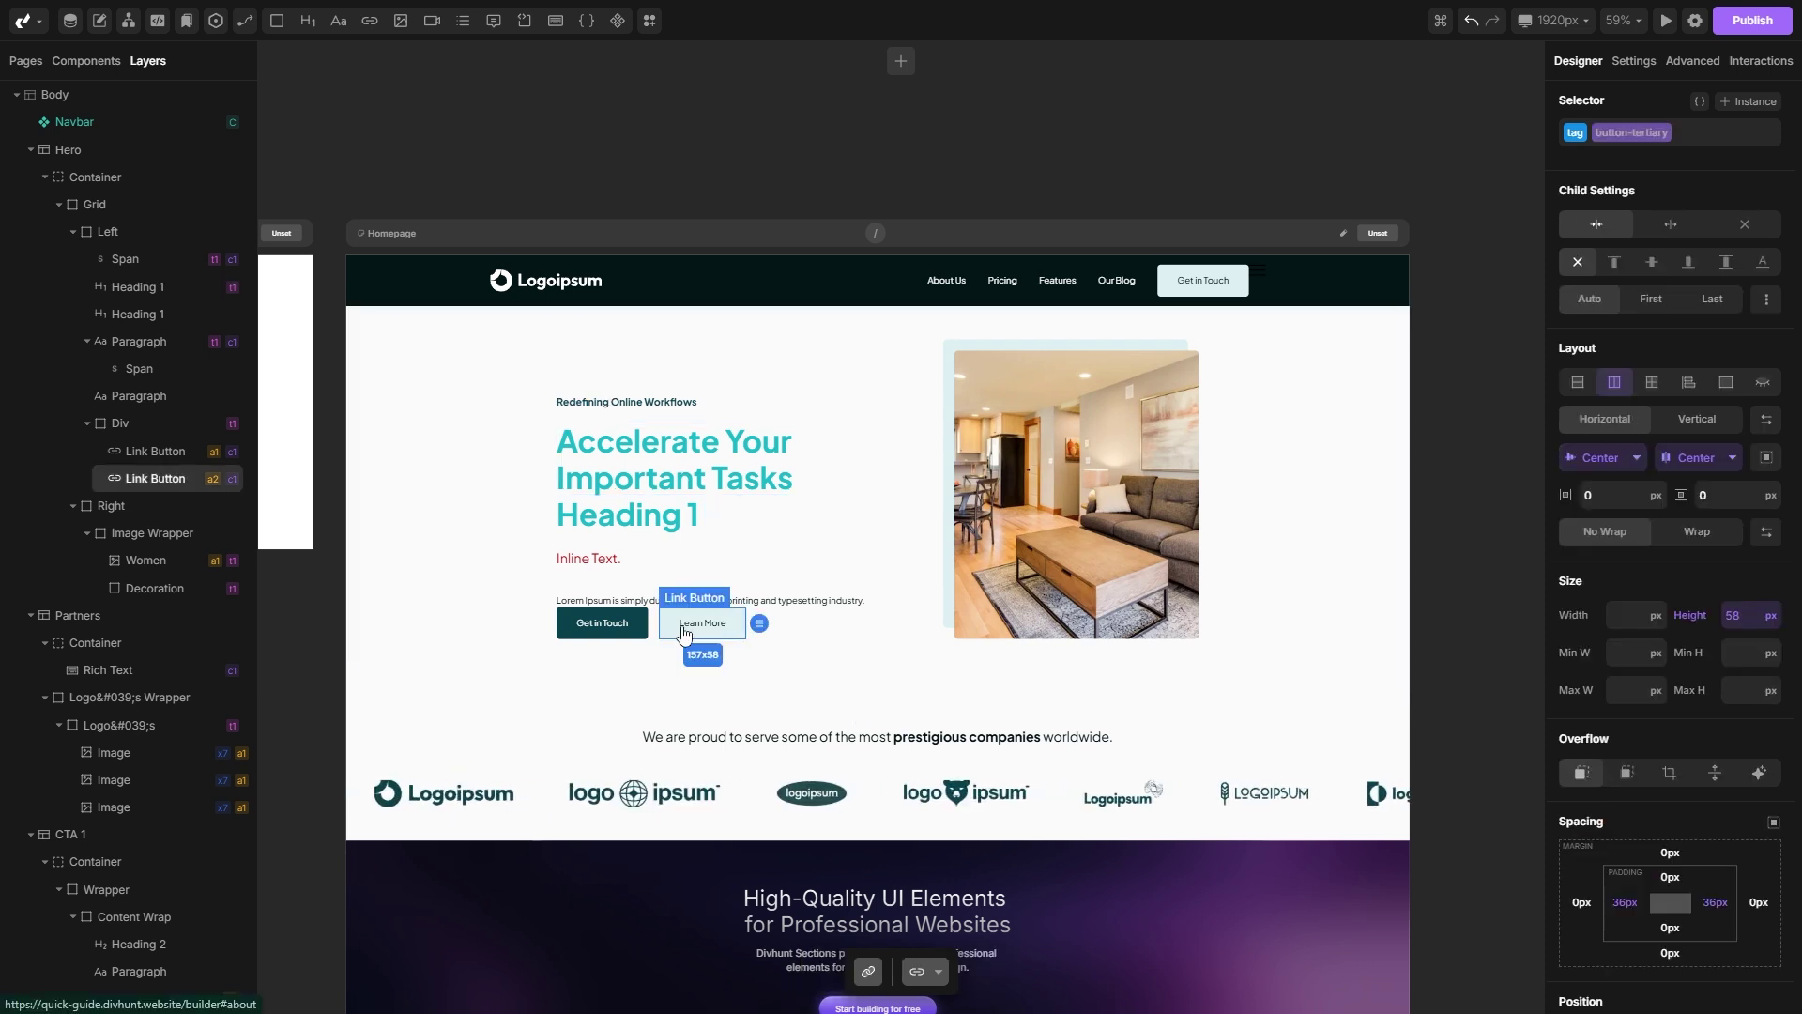
Swap the Learn More button's button-tertiary class for button-primary.
click(1695, 133)
key(BackSpace)
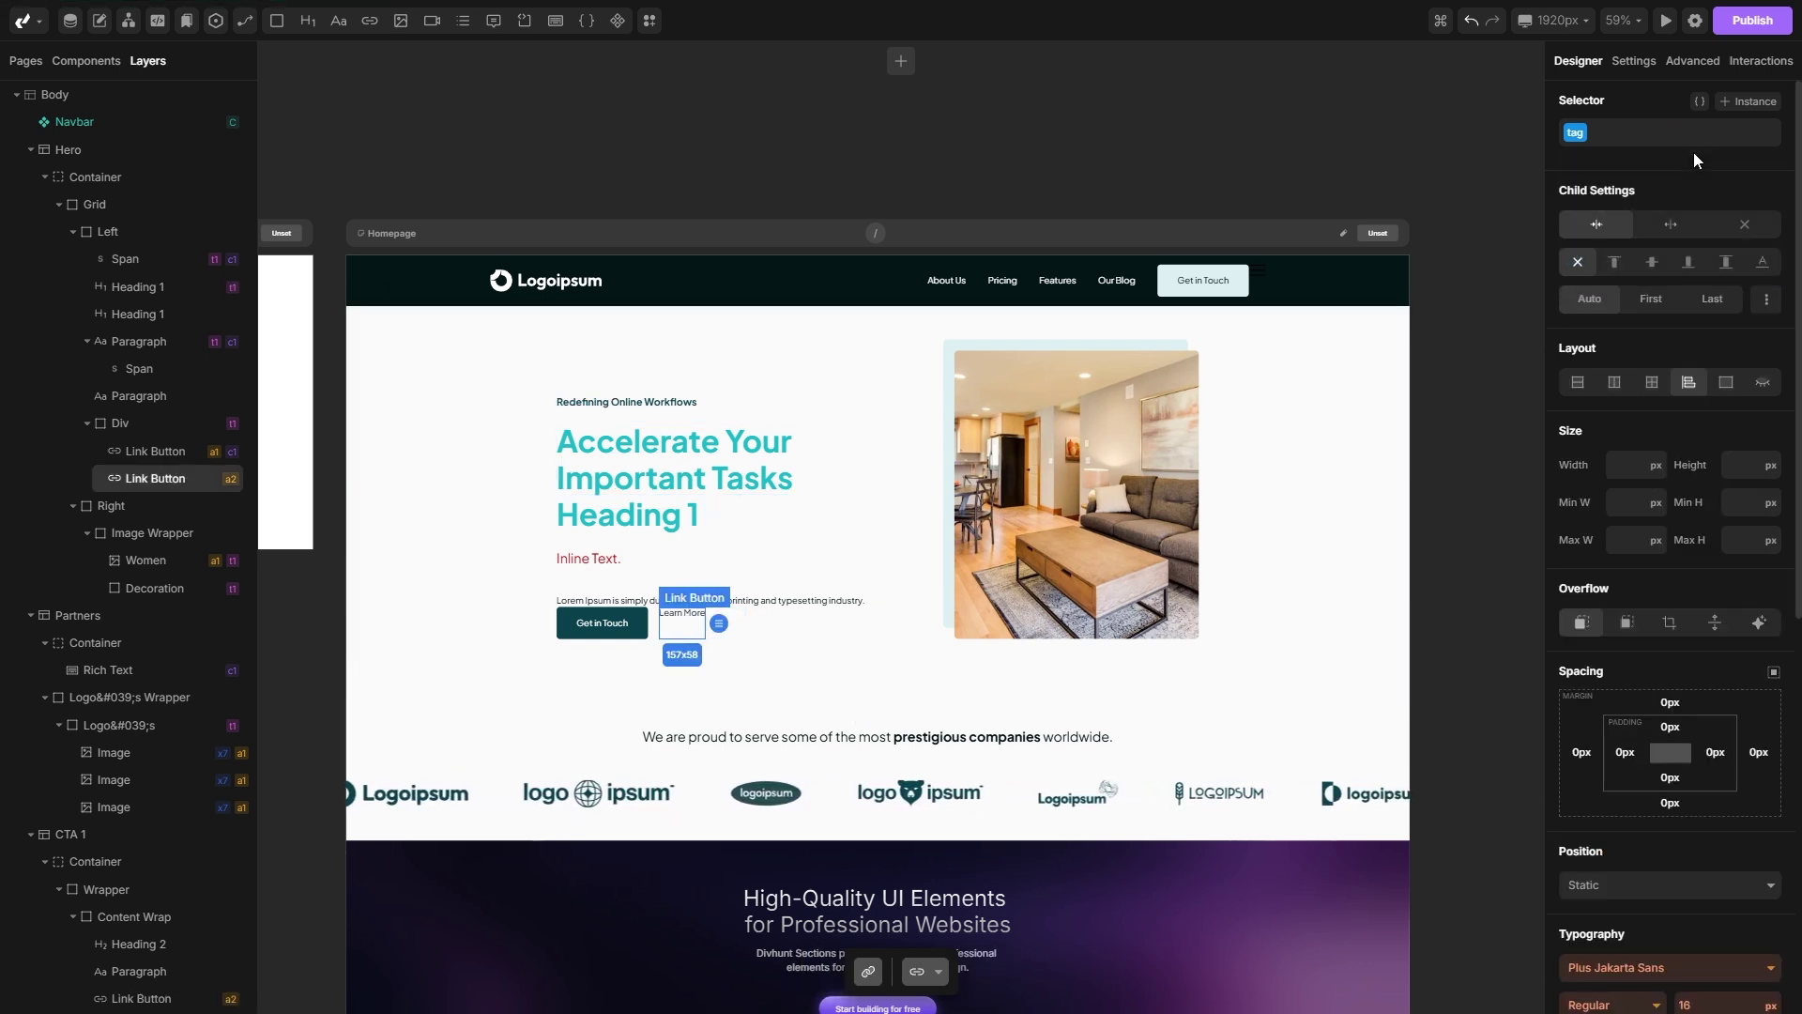
click(1660, 138)
text(butt)
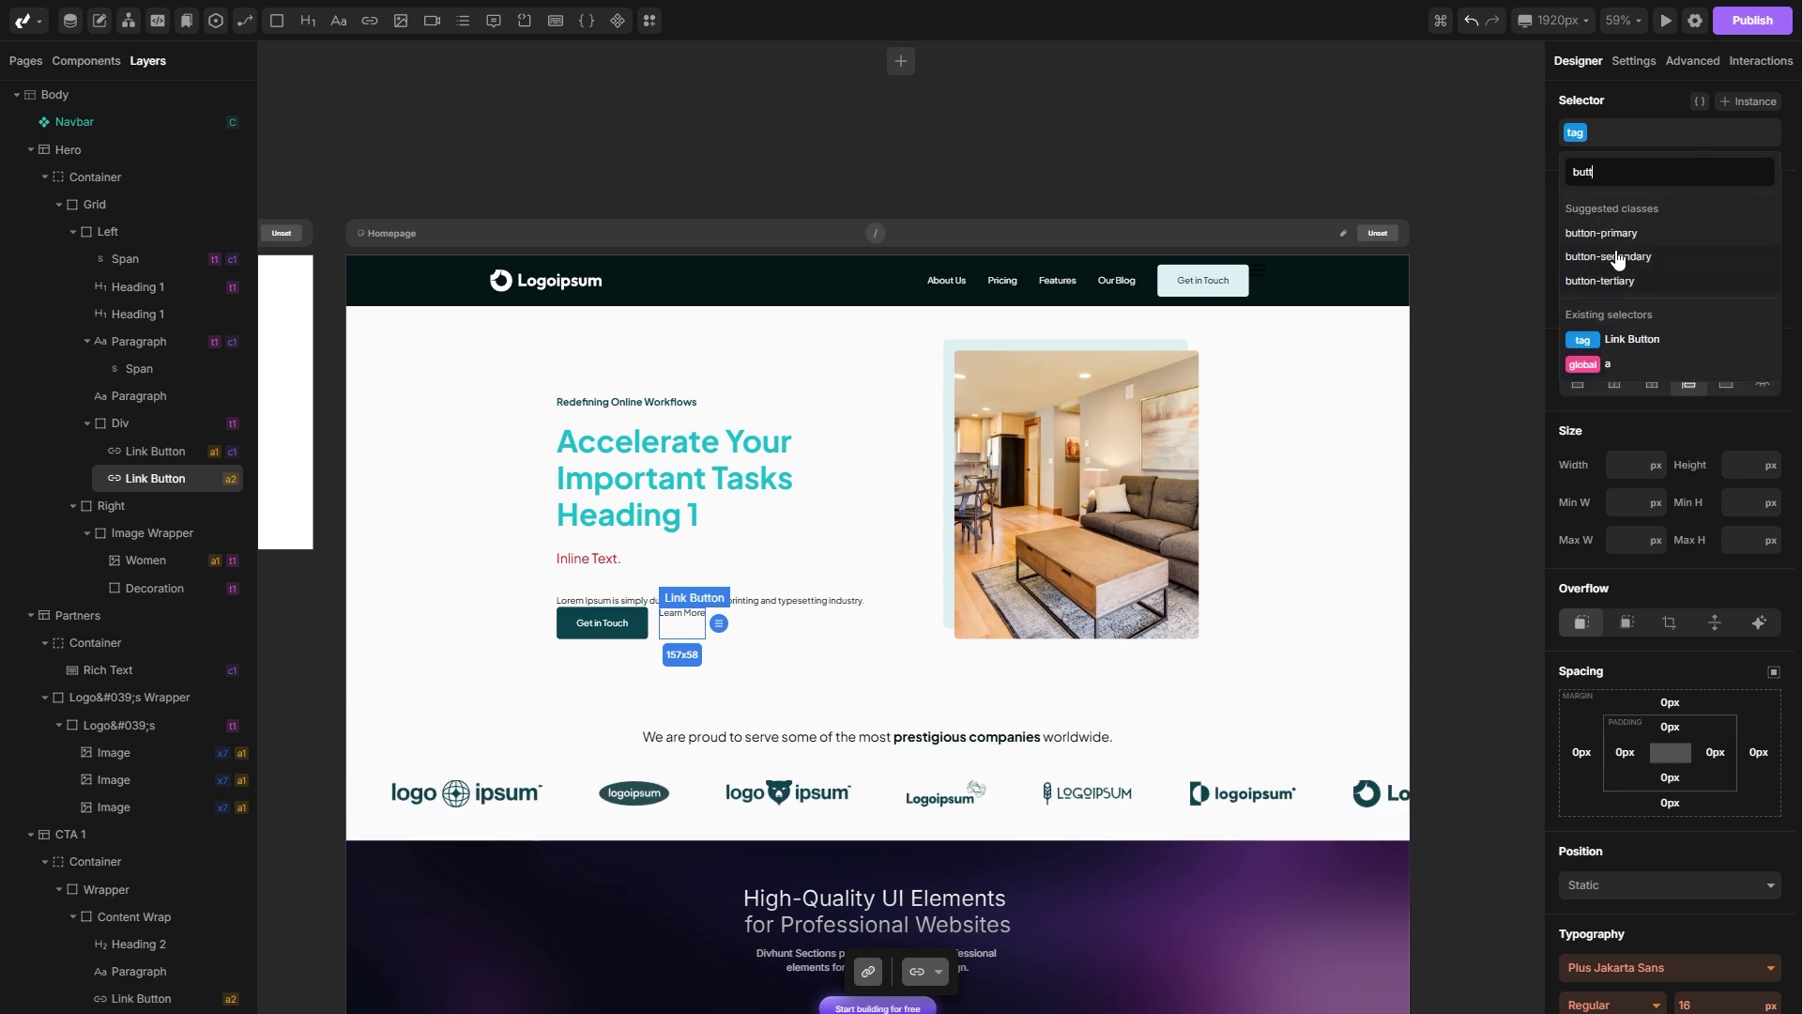
click(1603, 234)
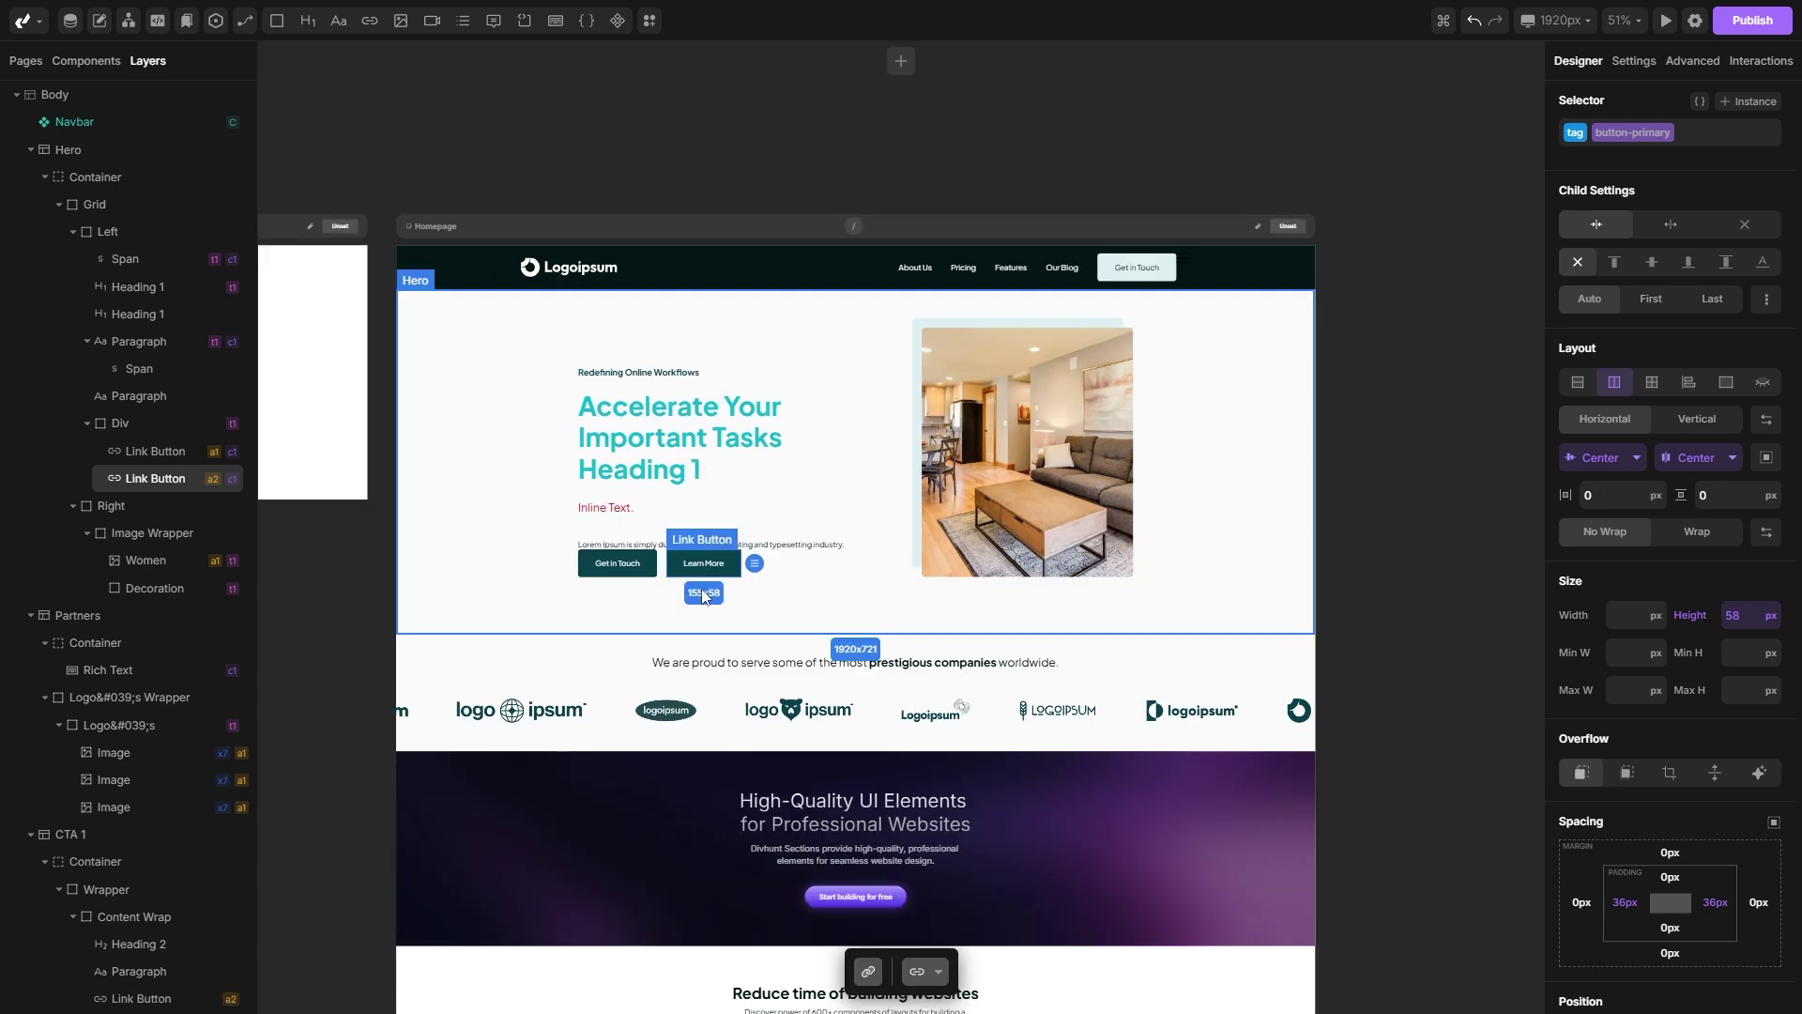
scroll(694, 563, up, 5)
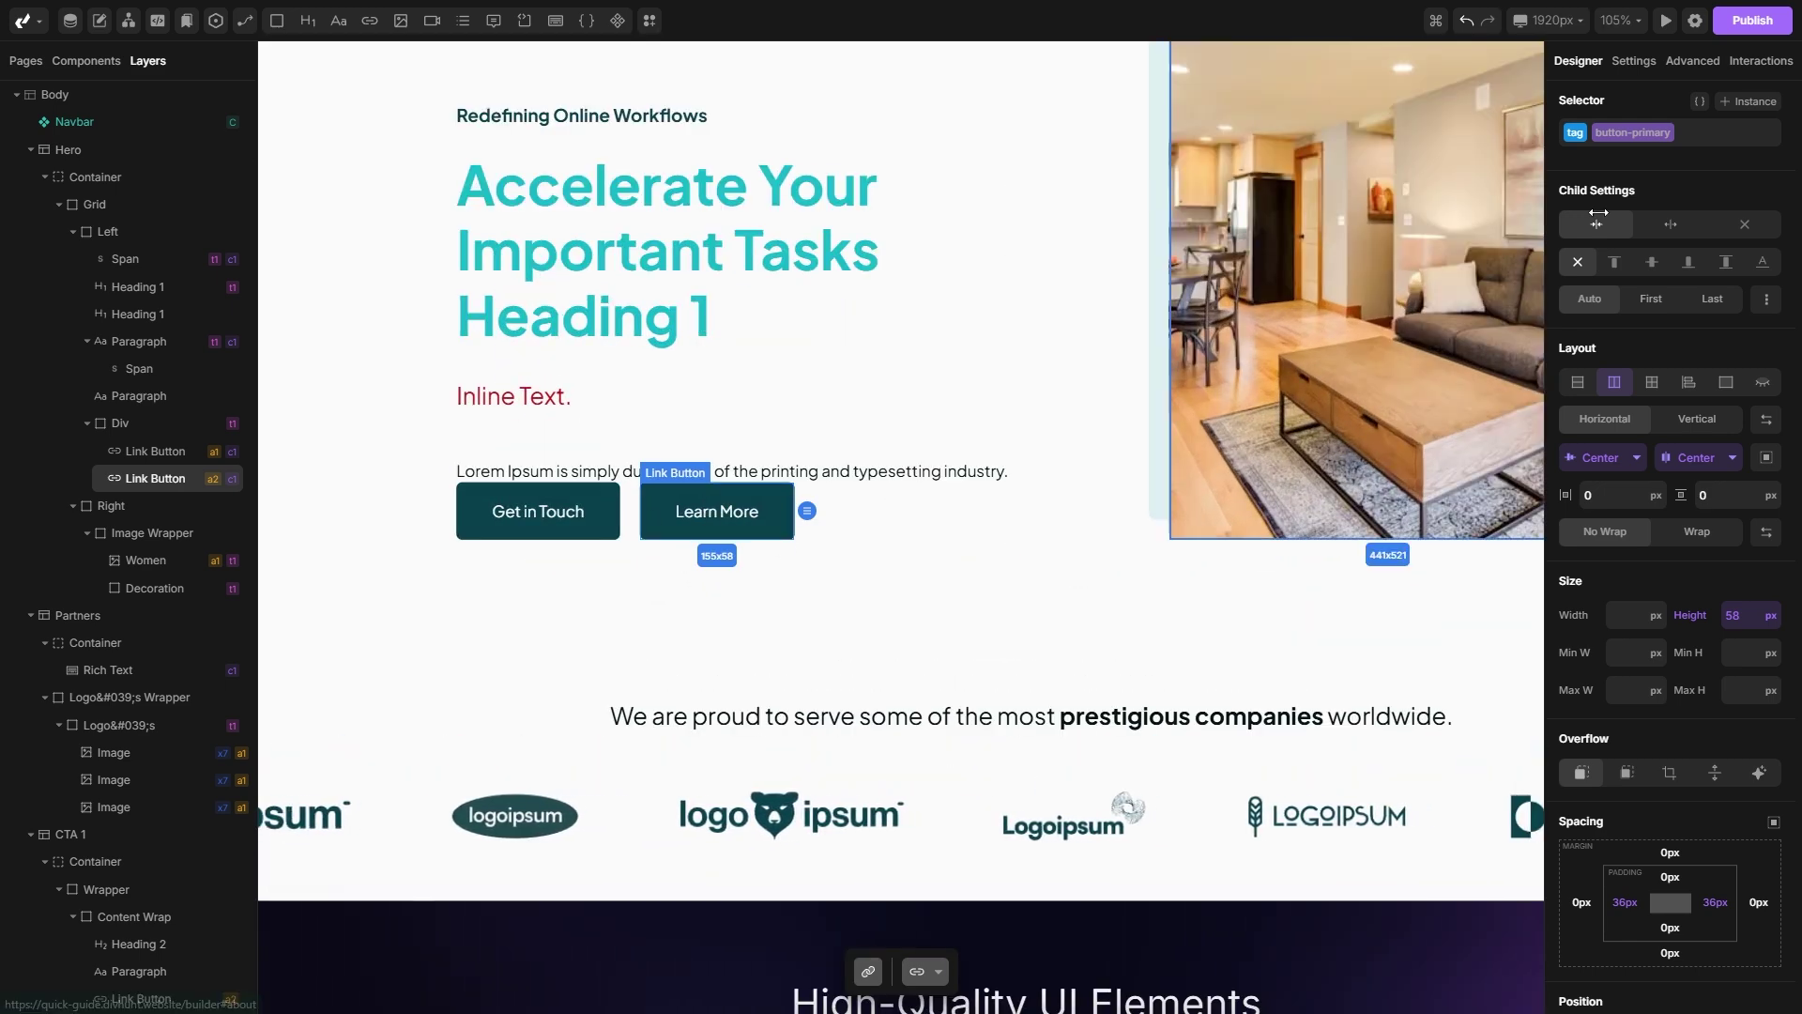
Add a Hover state to button-primary with a dark rgb(39,45,47) background.
click(1739, 105)
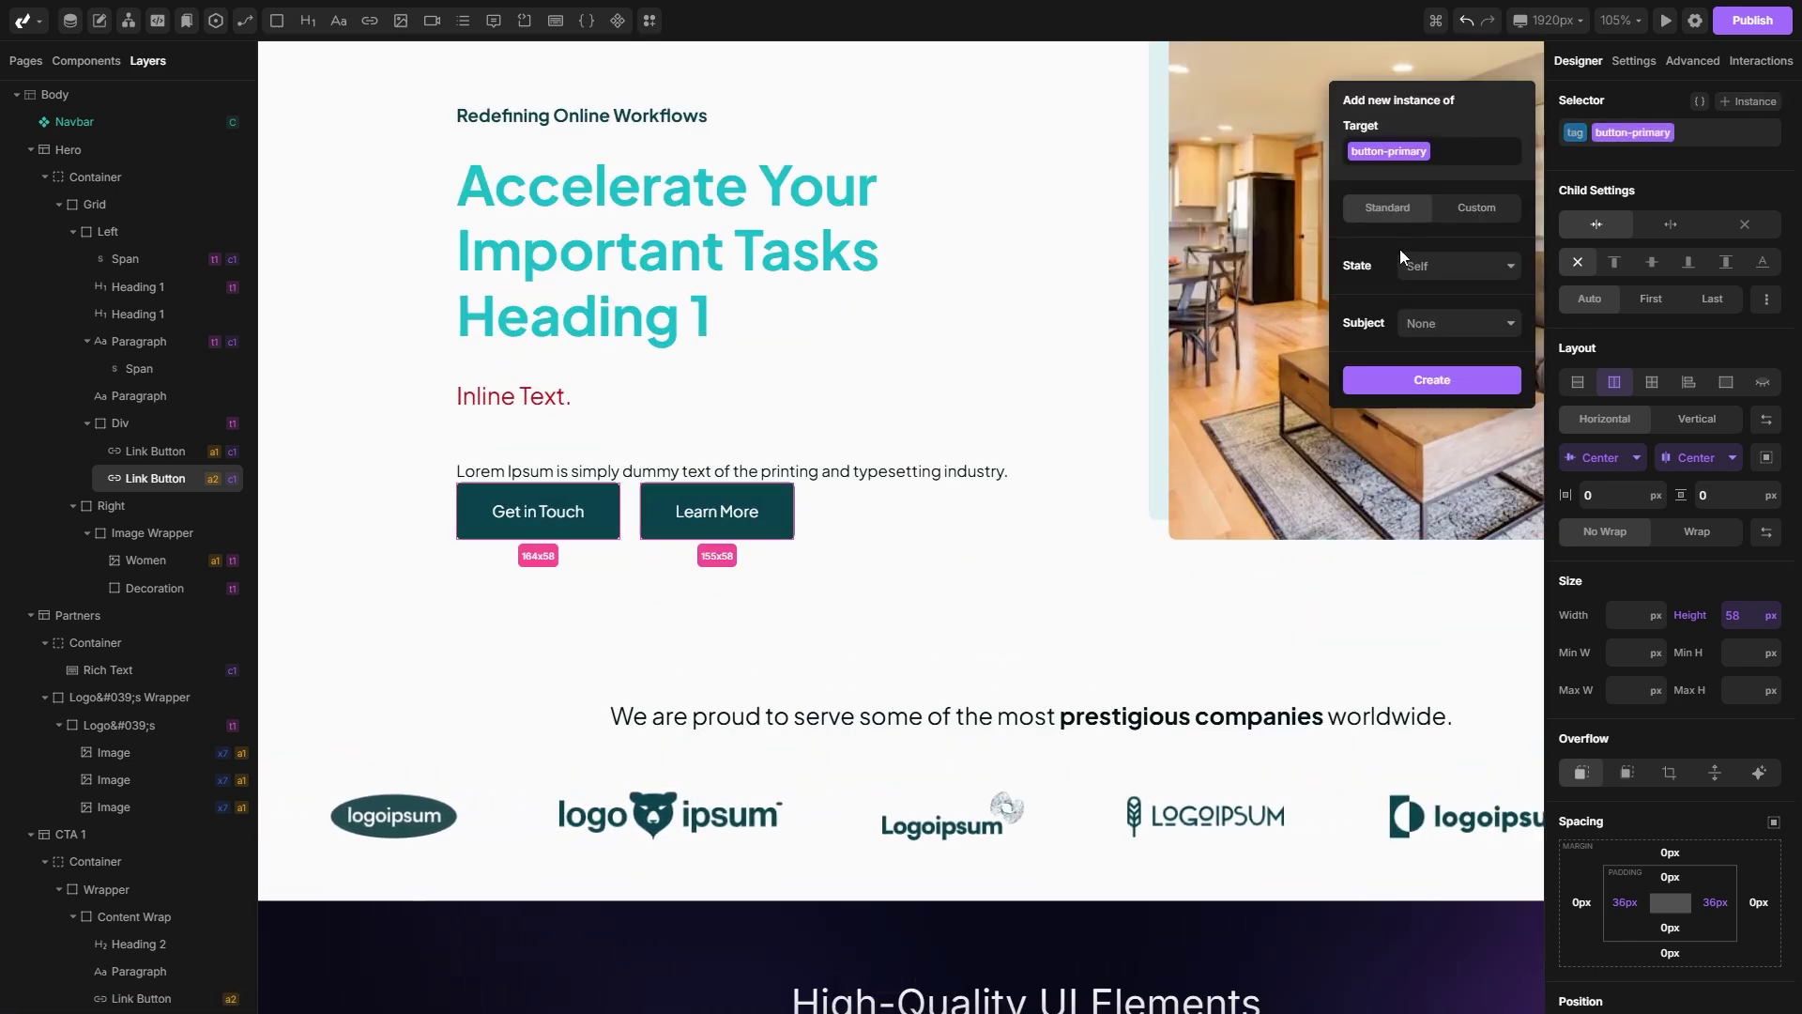
click(1453, 267)
click(1430, 326)
click(1419, 380)
scroll(1653, 541, down, 5)
scroll(1653, 542, down, 2)
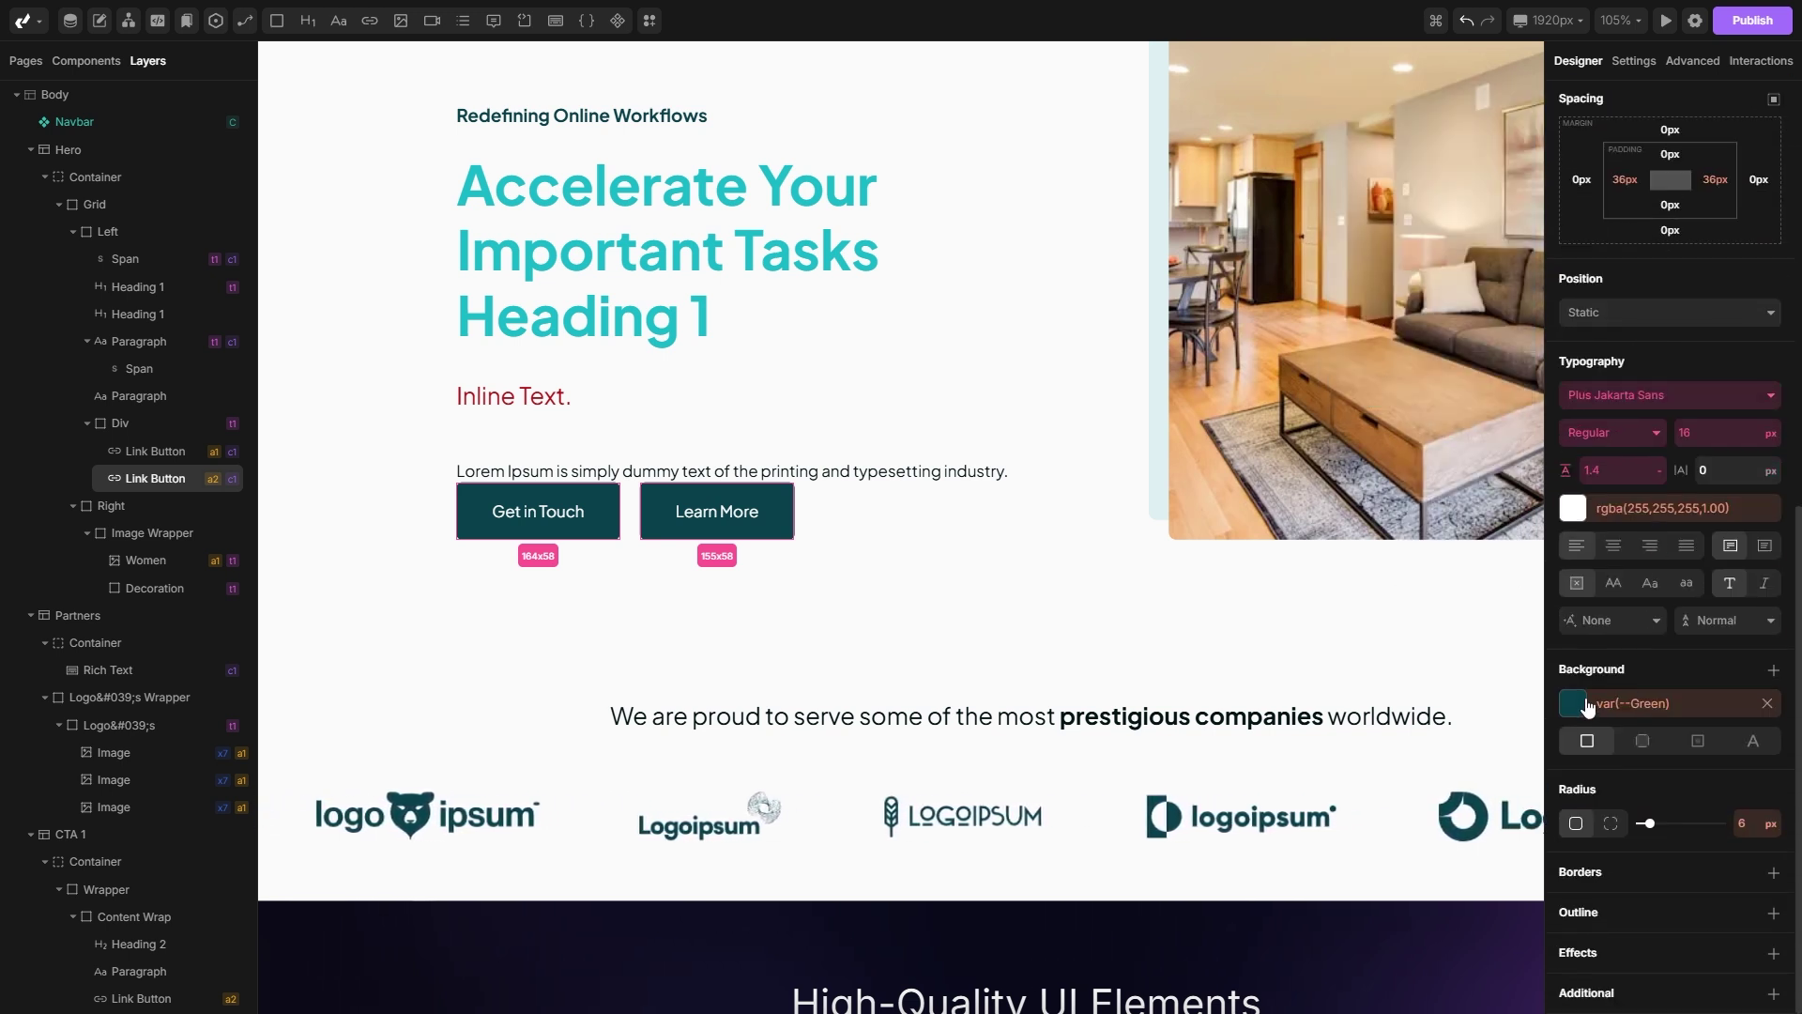
click(1603, 699)
click(1175, 611)
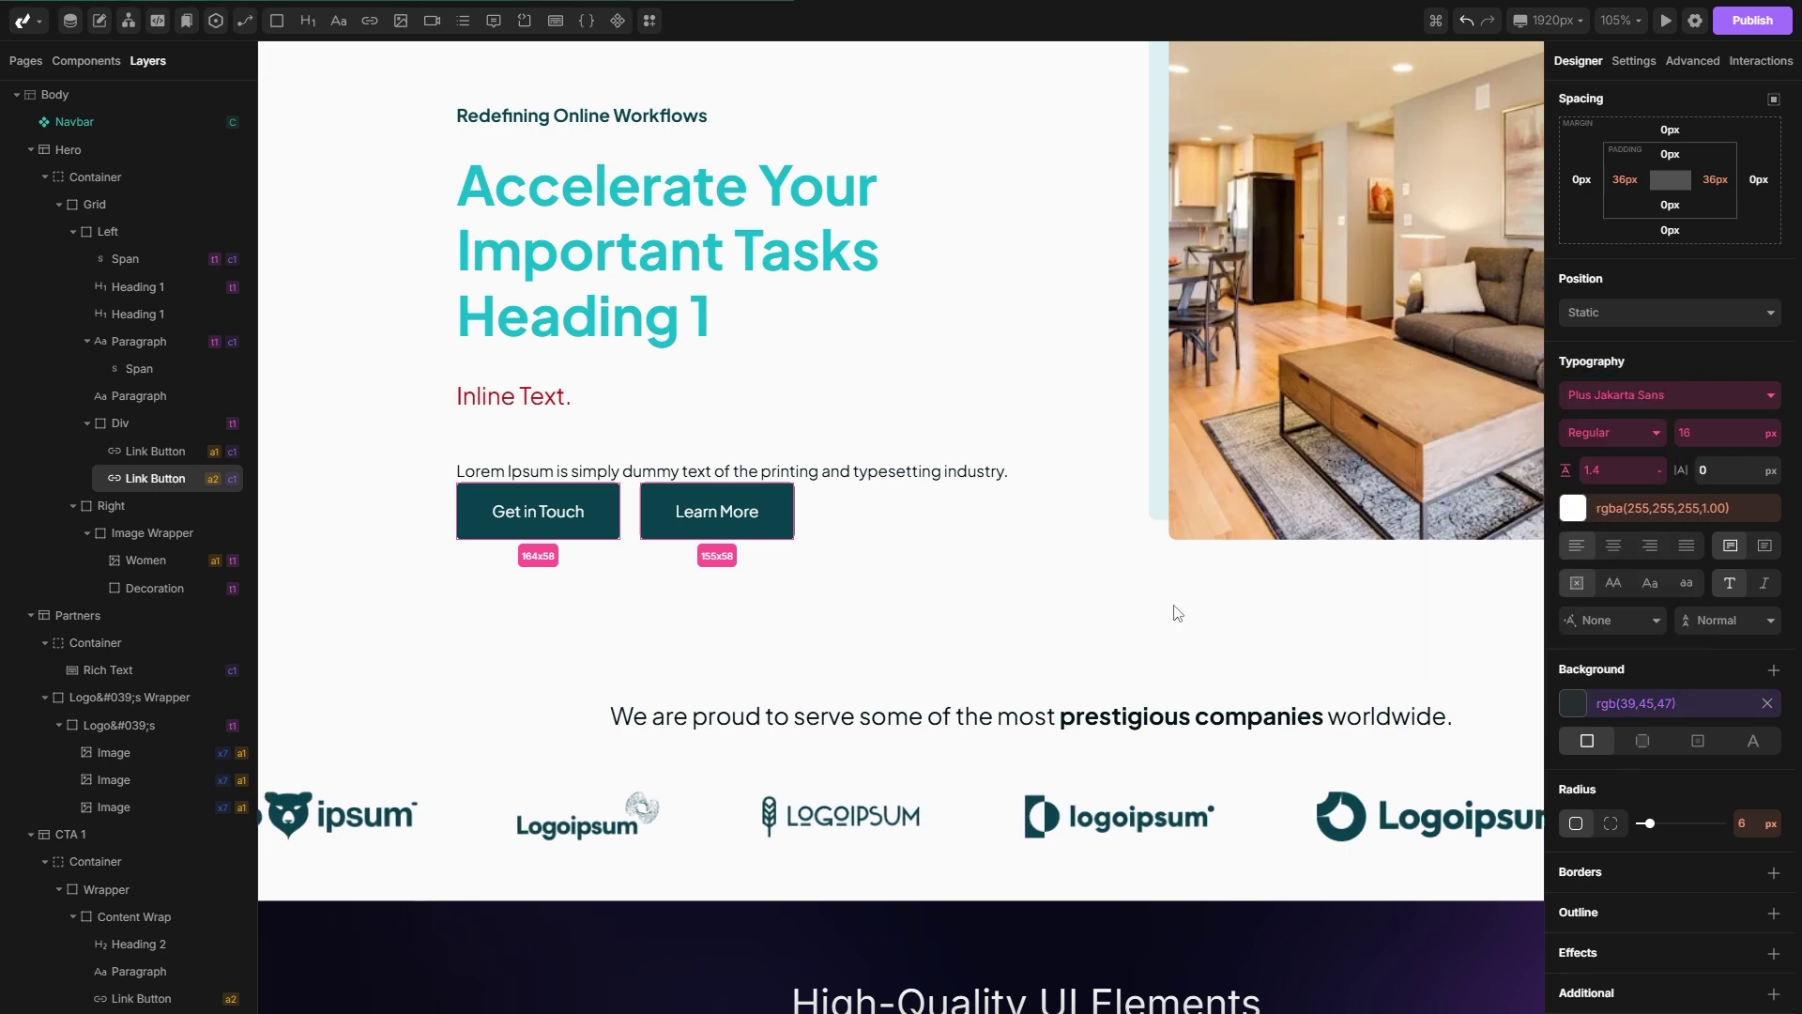
click(1174, 611)
click(727, 512)
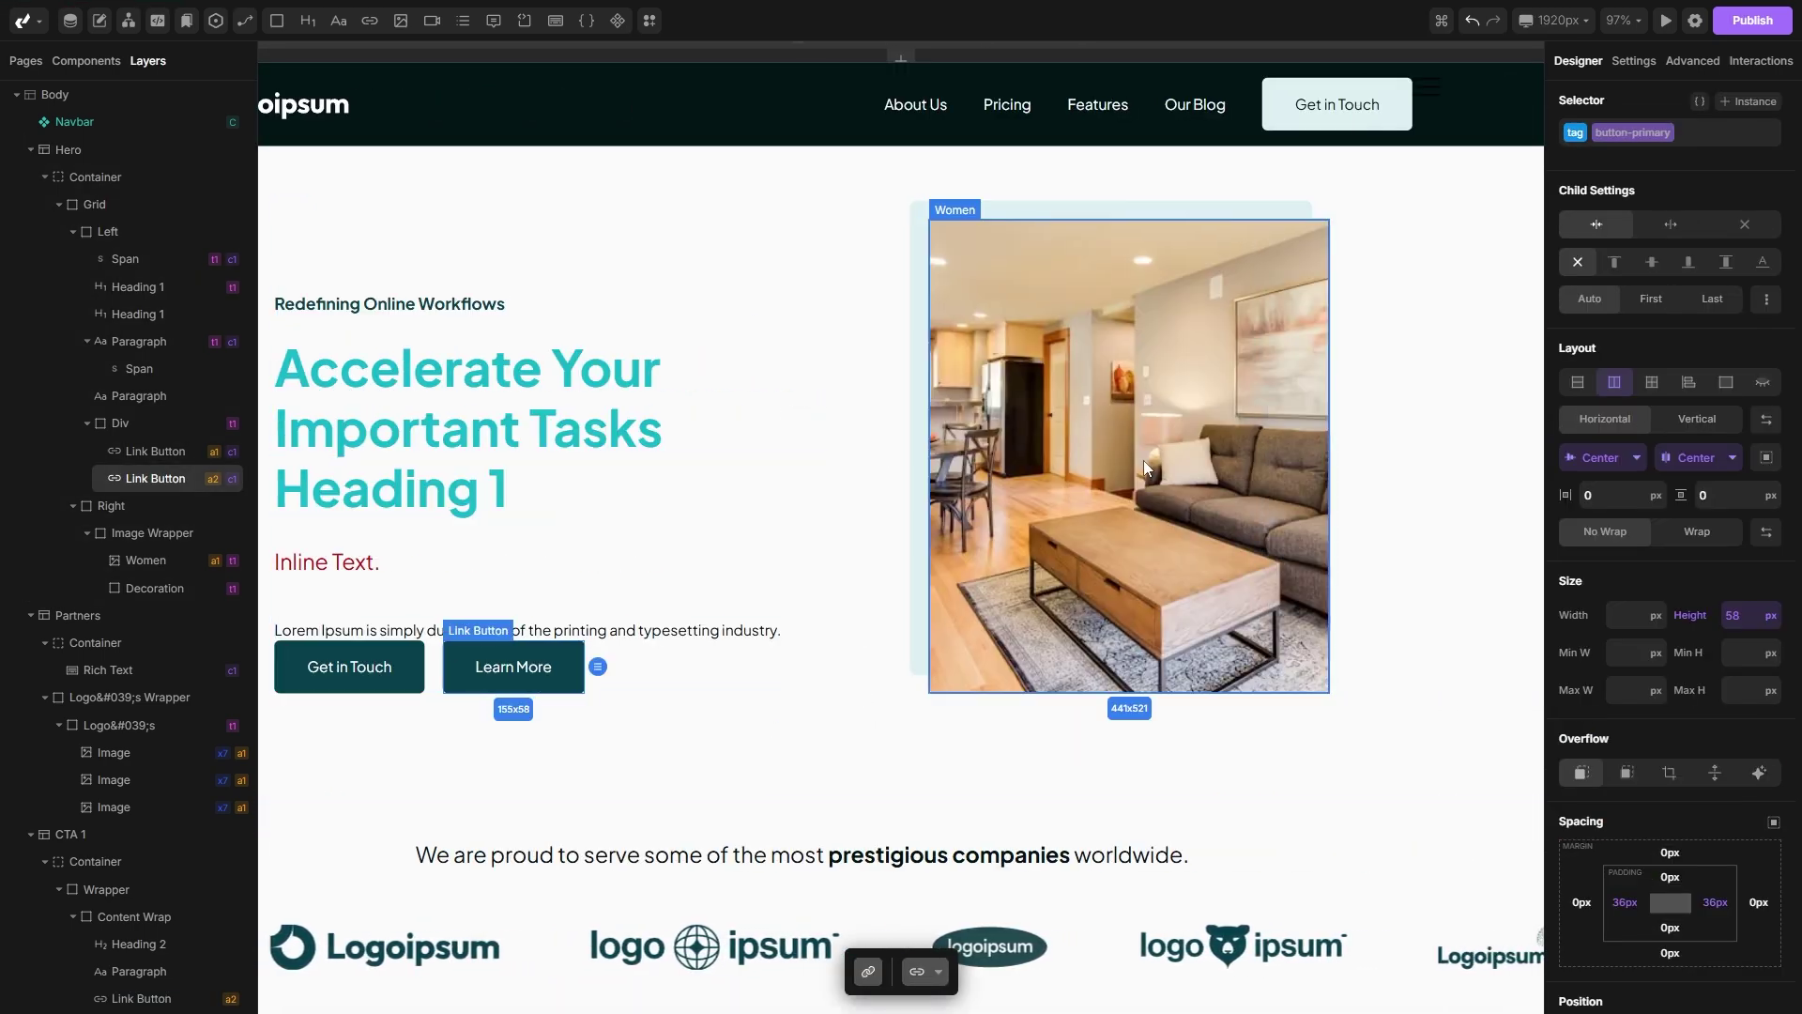
Save custom CSS on the Women image adding a 0px 0px 30px 10px rgba(0,0,0,0.3) box-shadow.
click(1151, 437)
click(1698, 102)
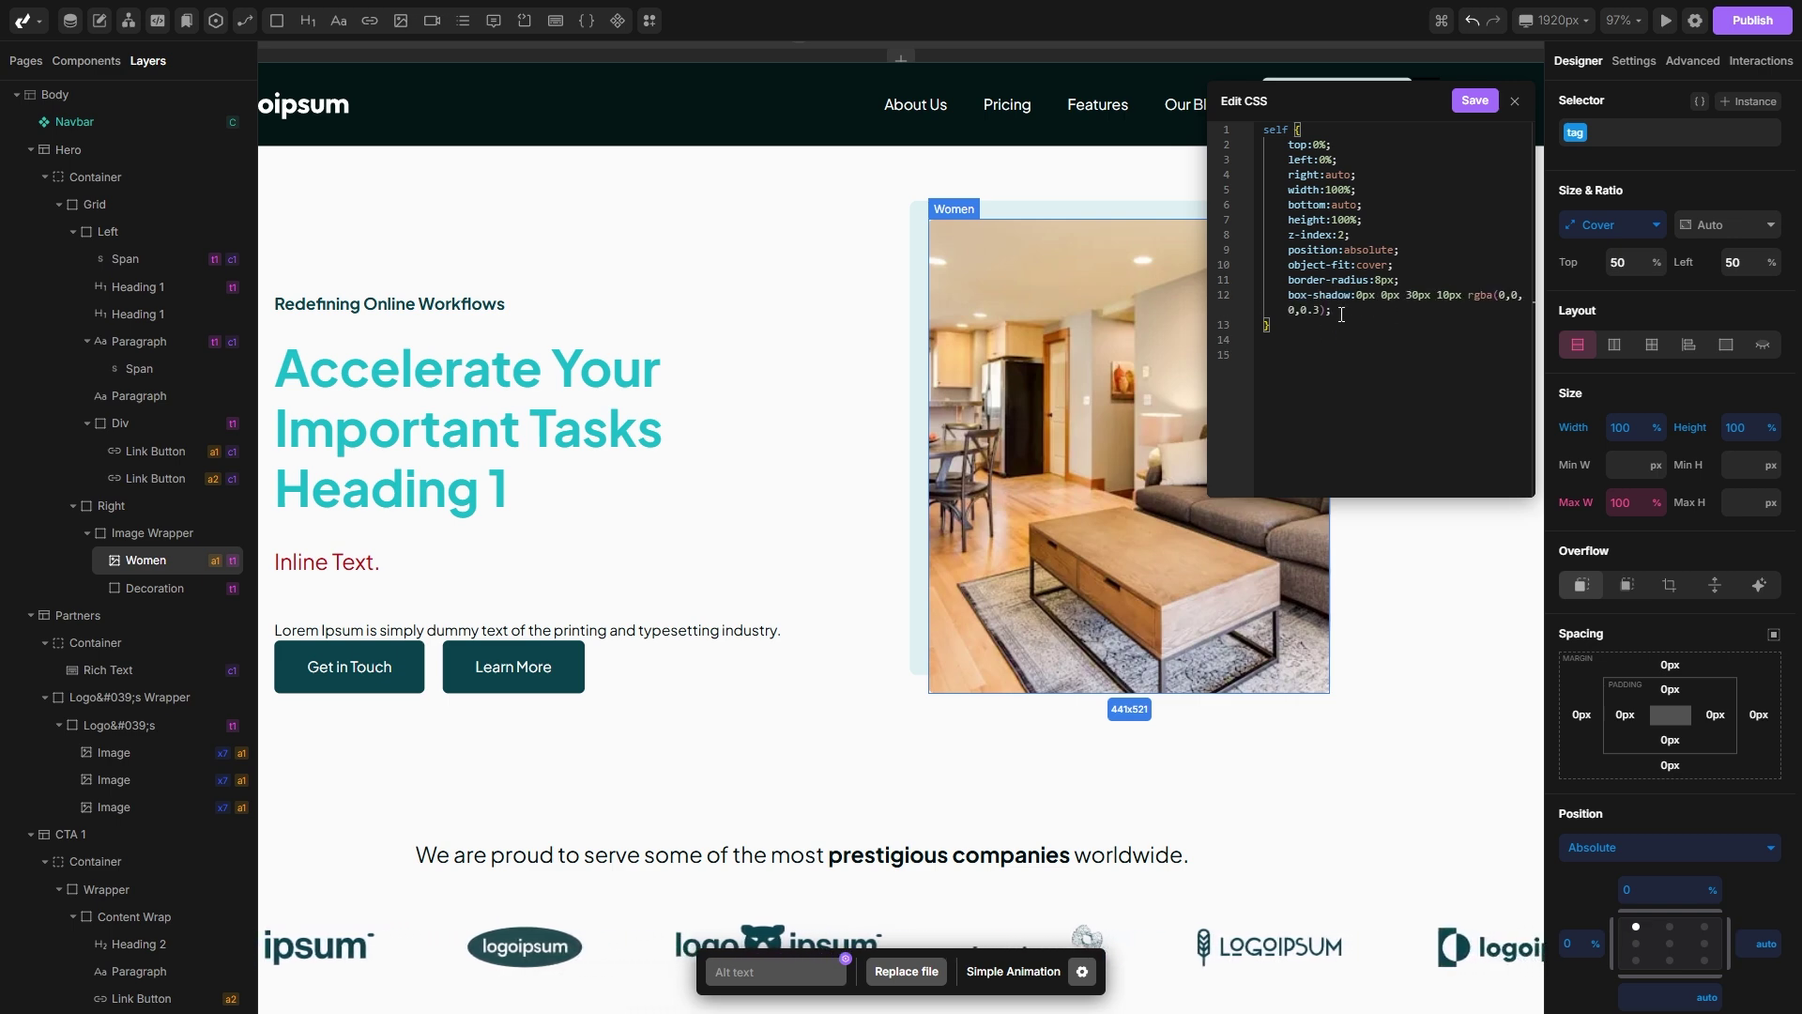
click(1476, 101)
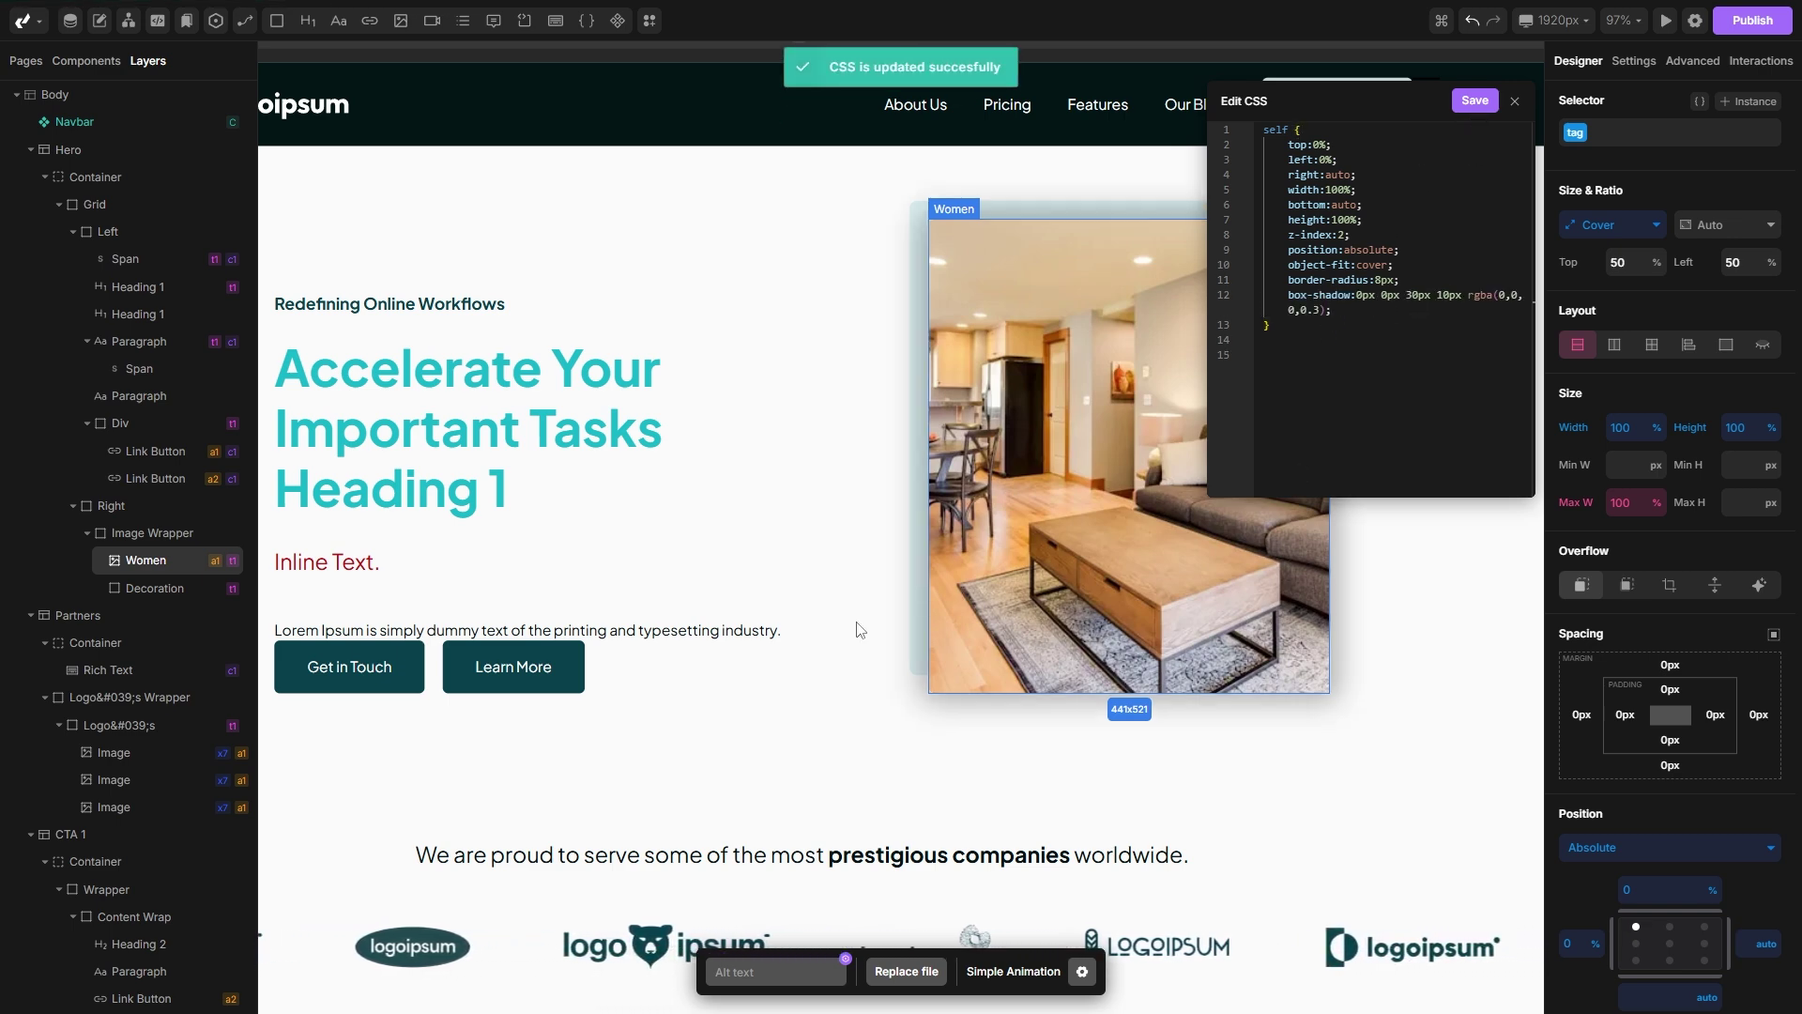
key(Escape)
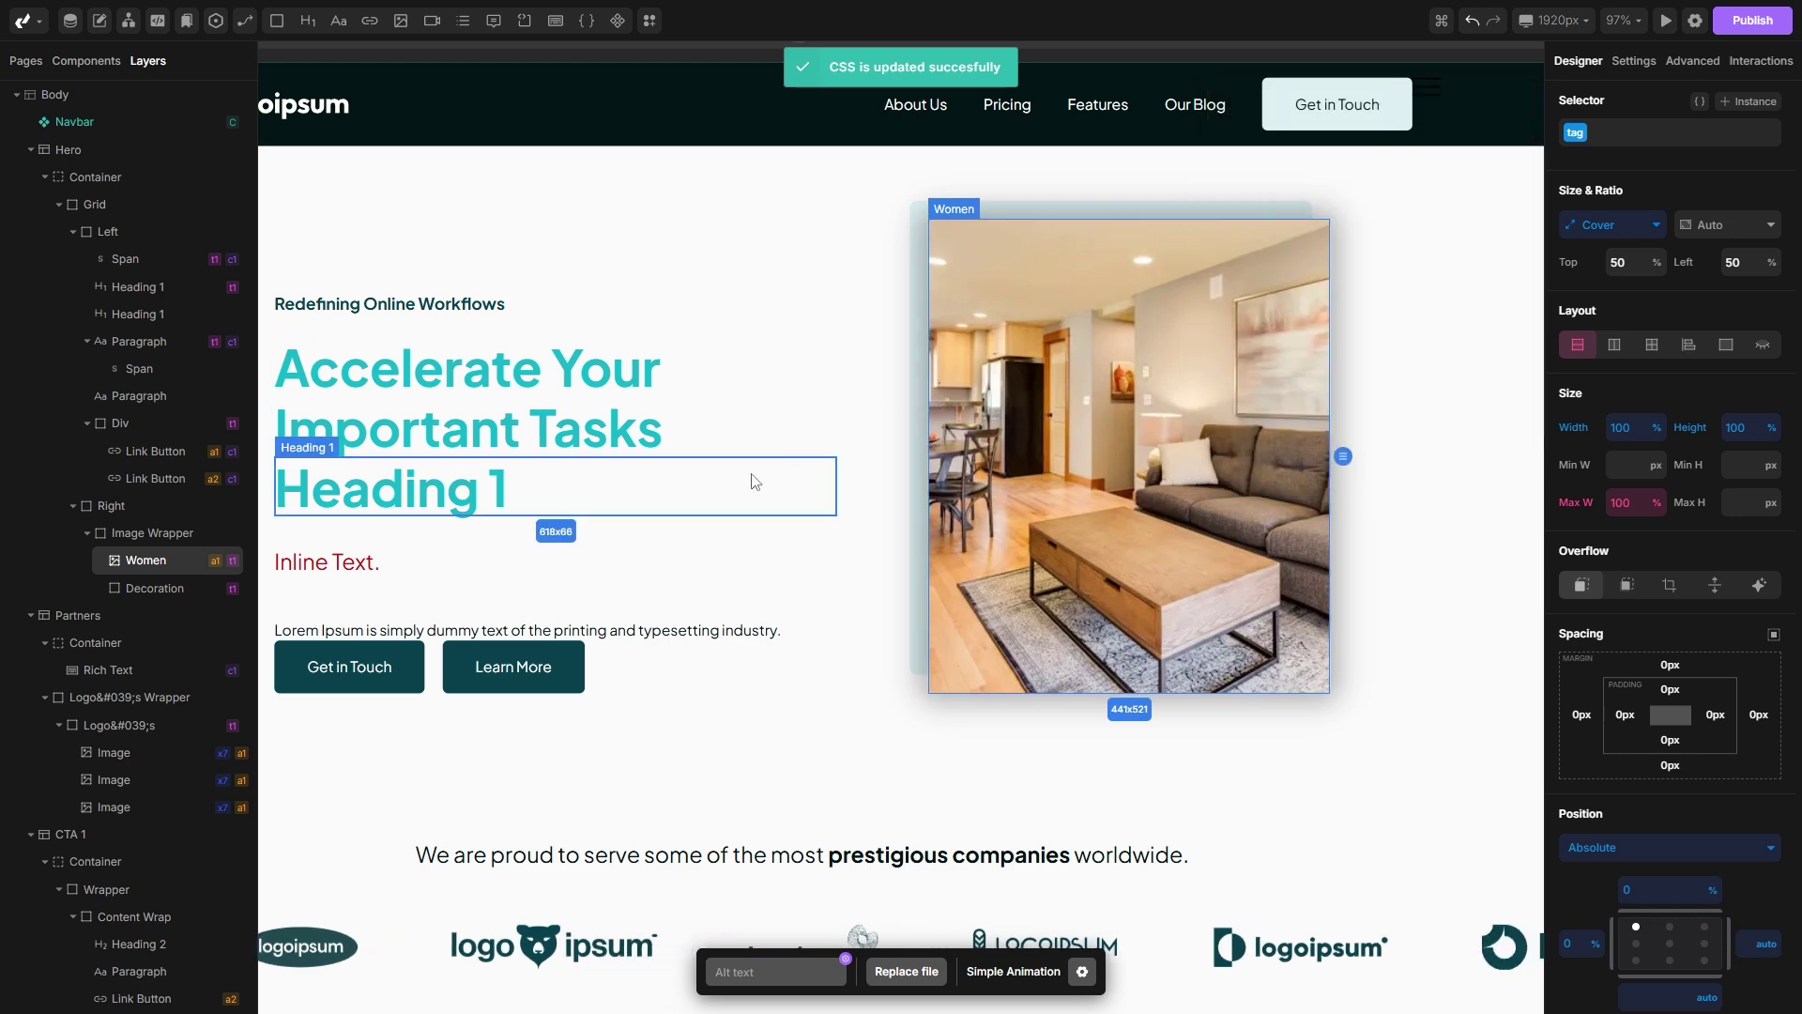
Visit Project Settings and its Custom Code section, then return to the builder.
click(156, 21)
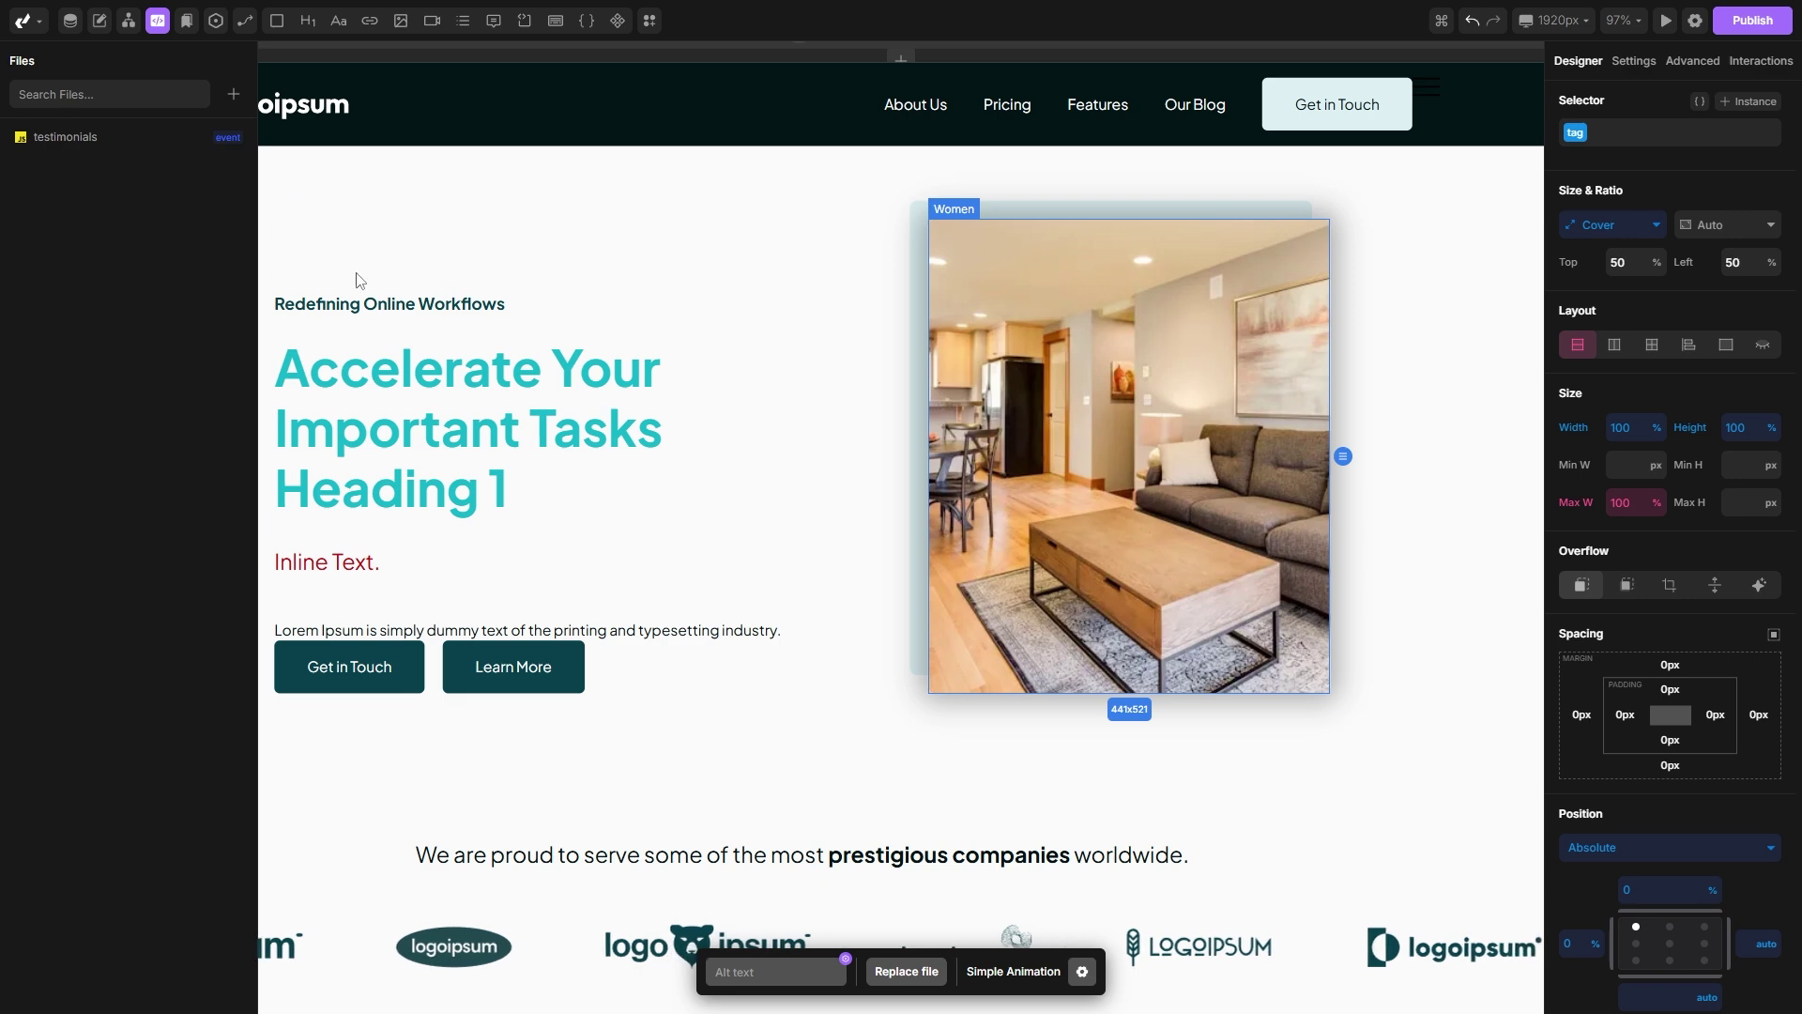
click(1693, 21)
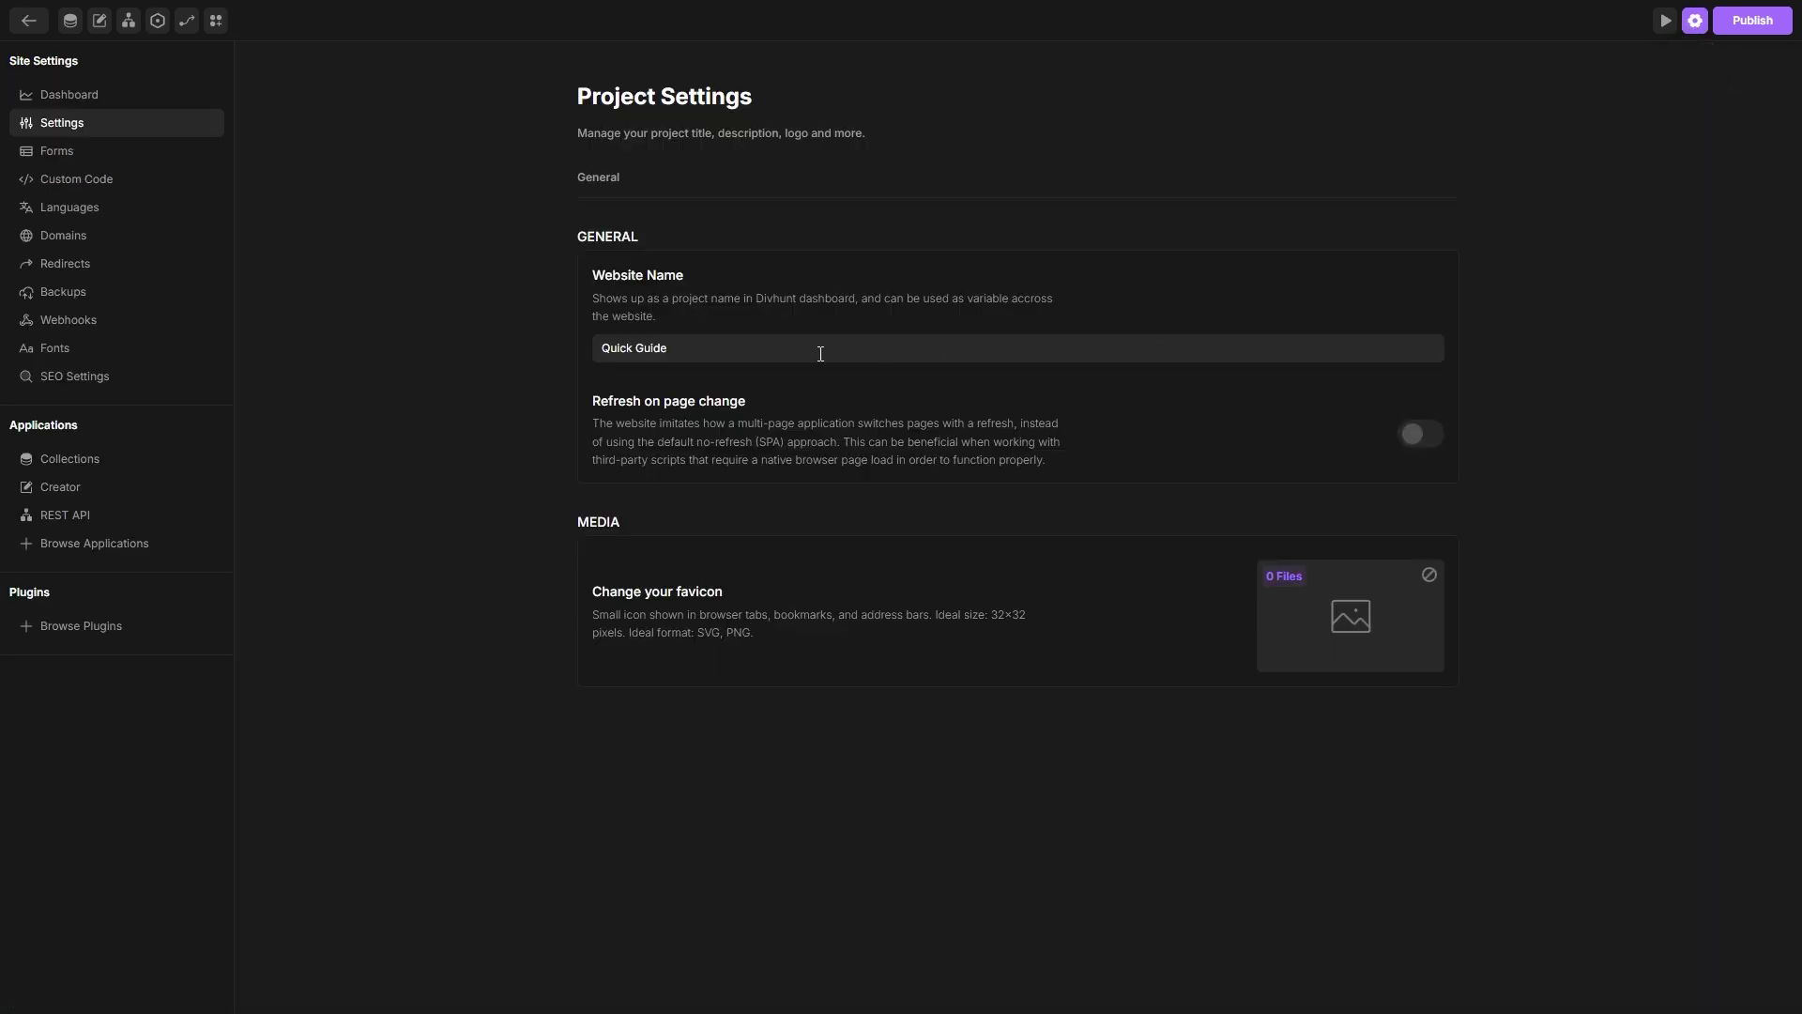
click(81, 187)
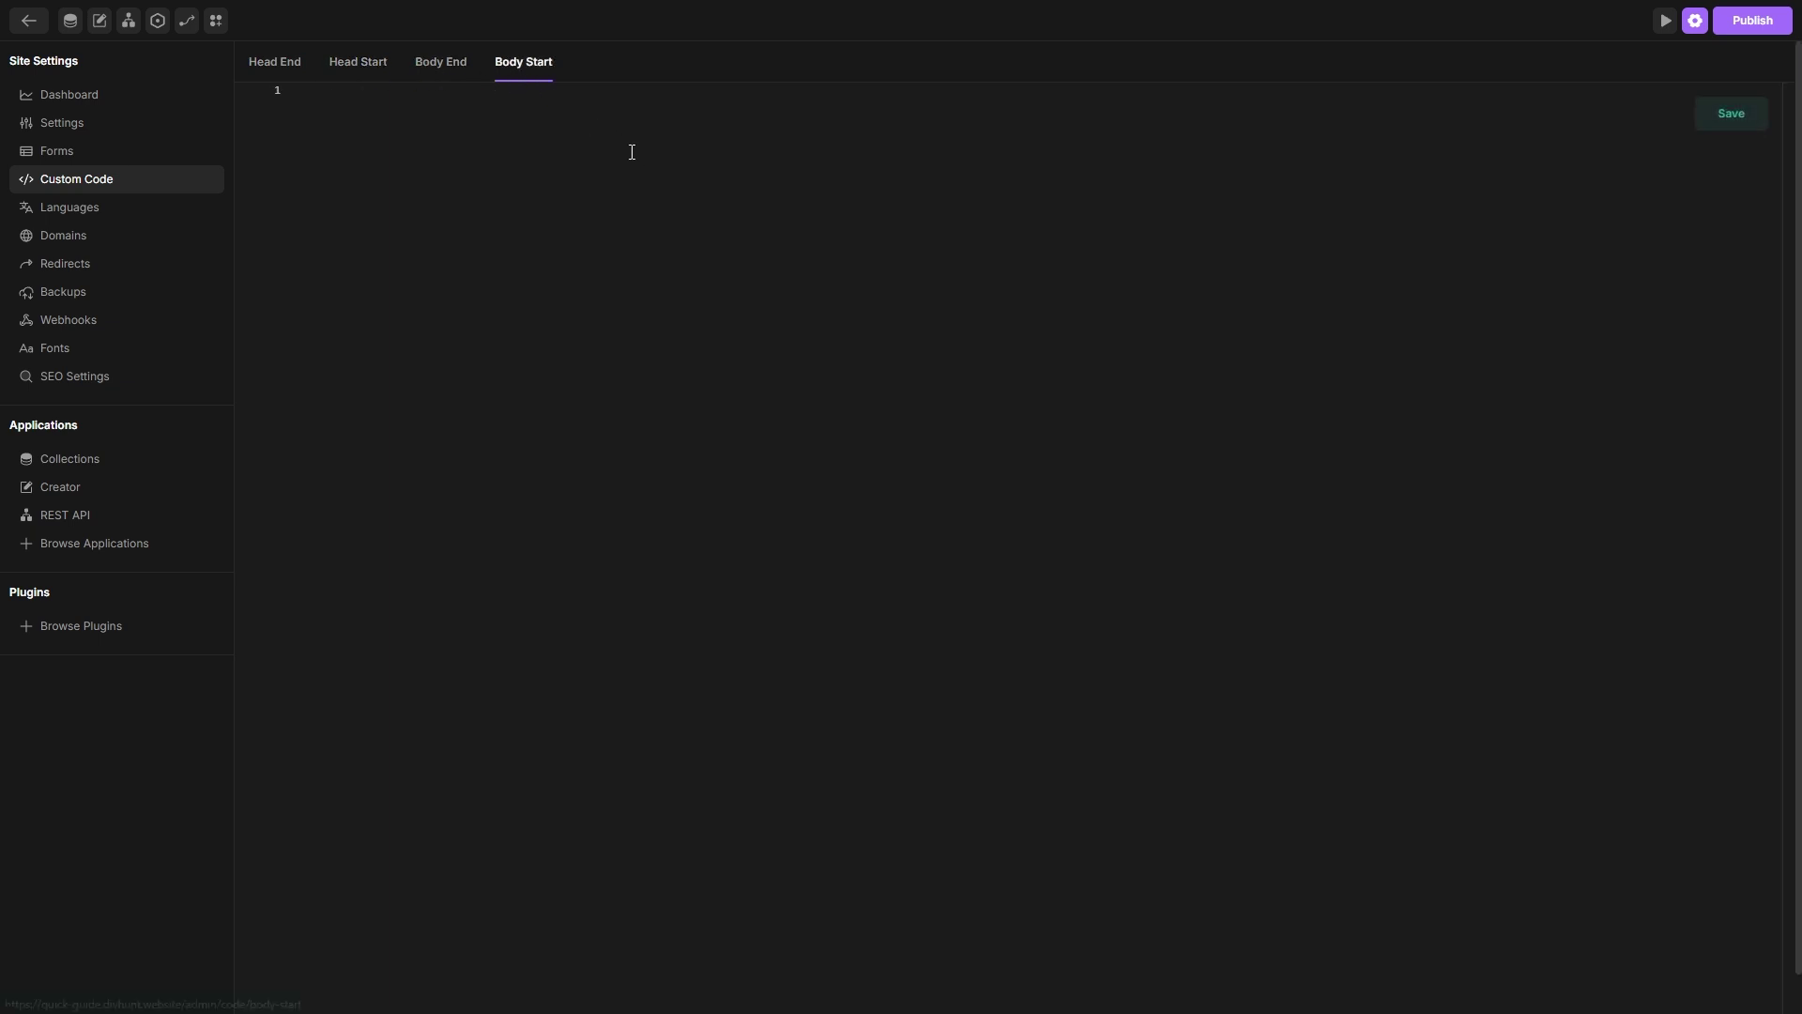
key(Escape)
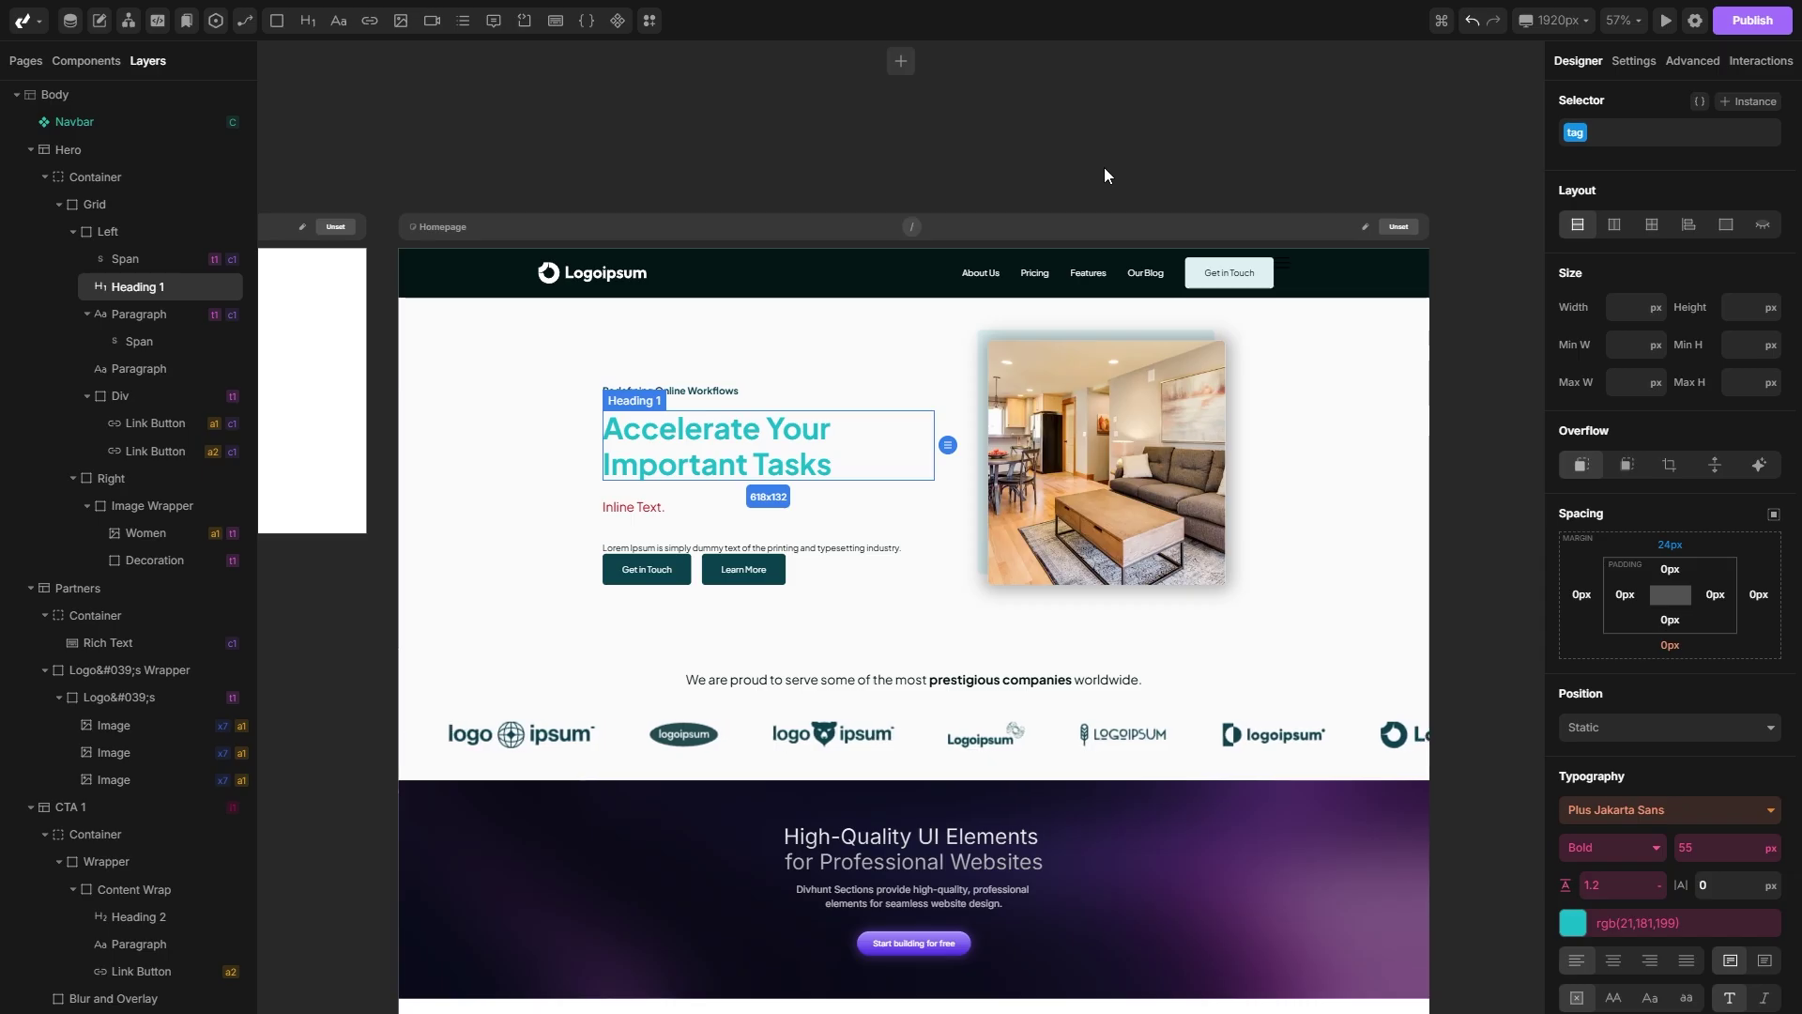
Browse the available plugins in Project Settings before returning to the builder.
click(1693, 21)
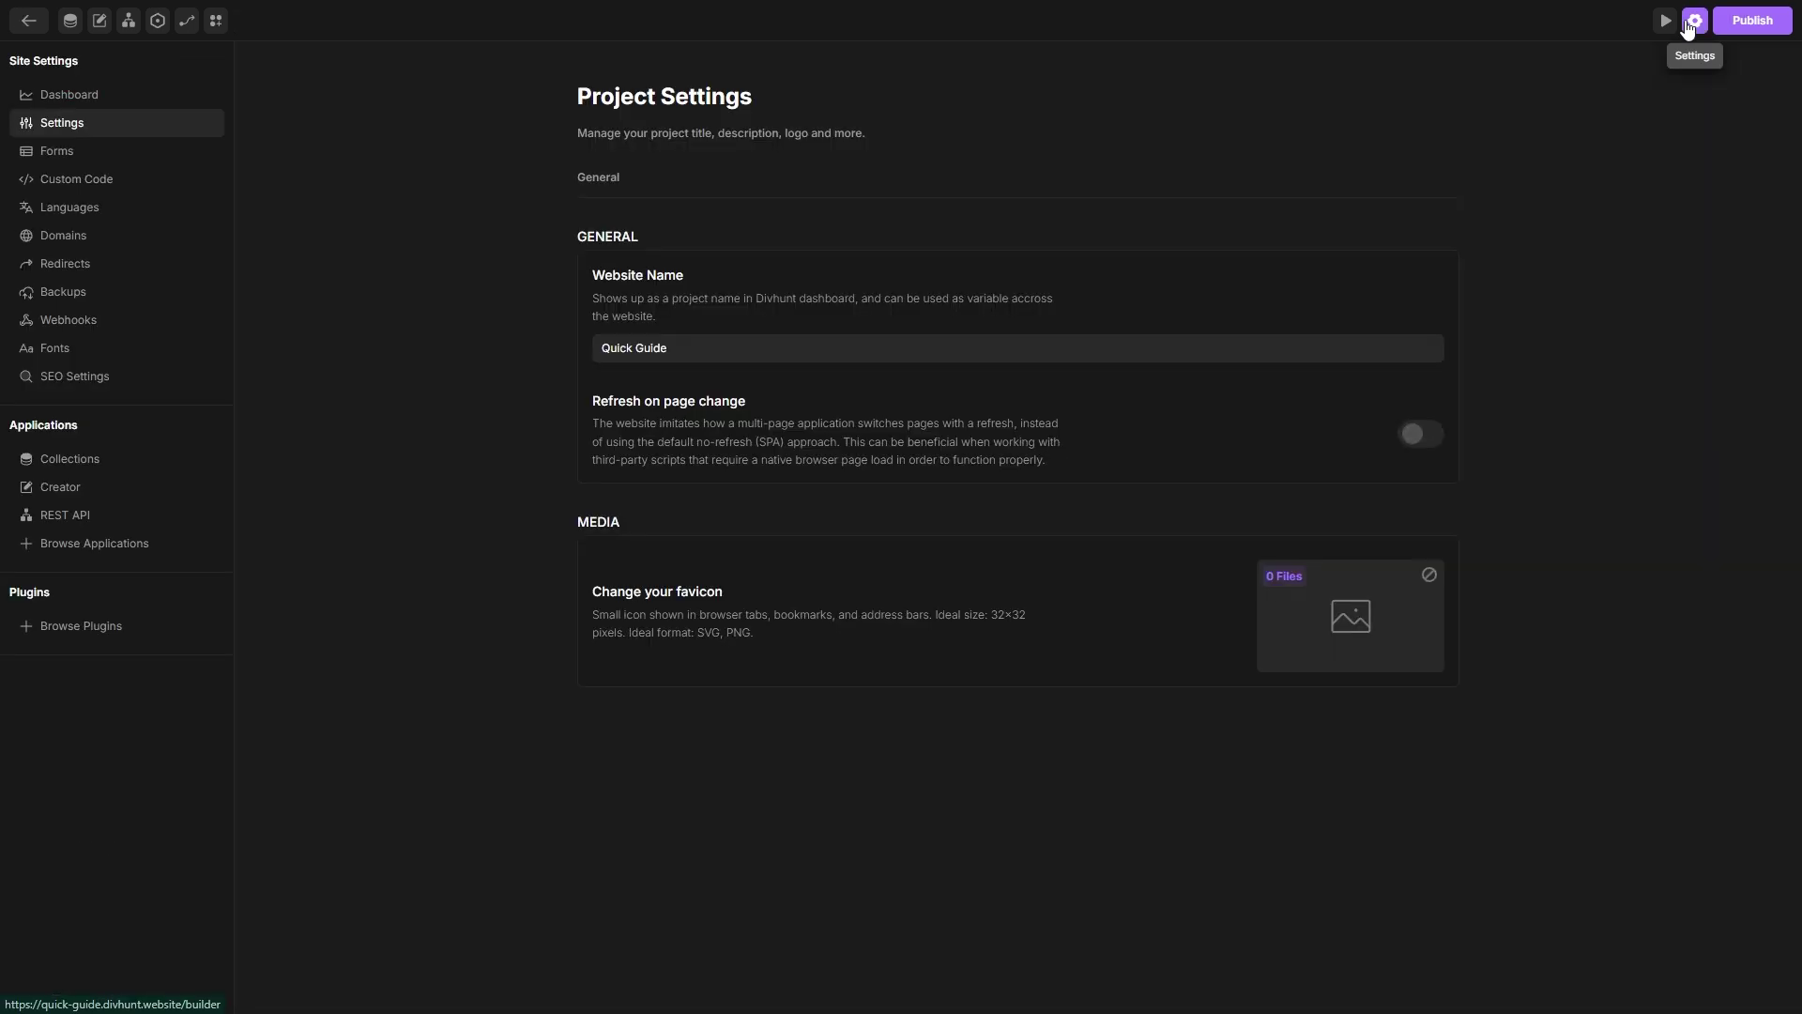
click(104, 629)
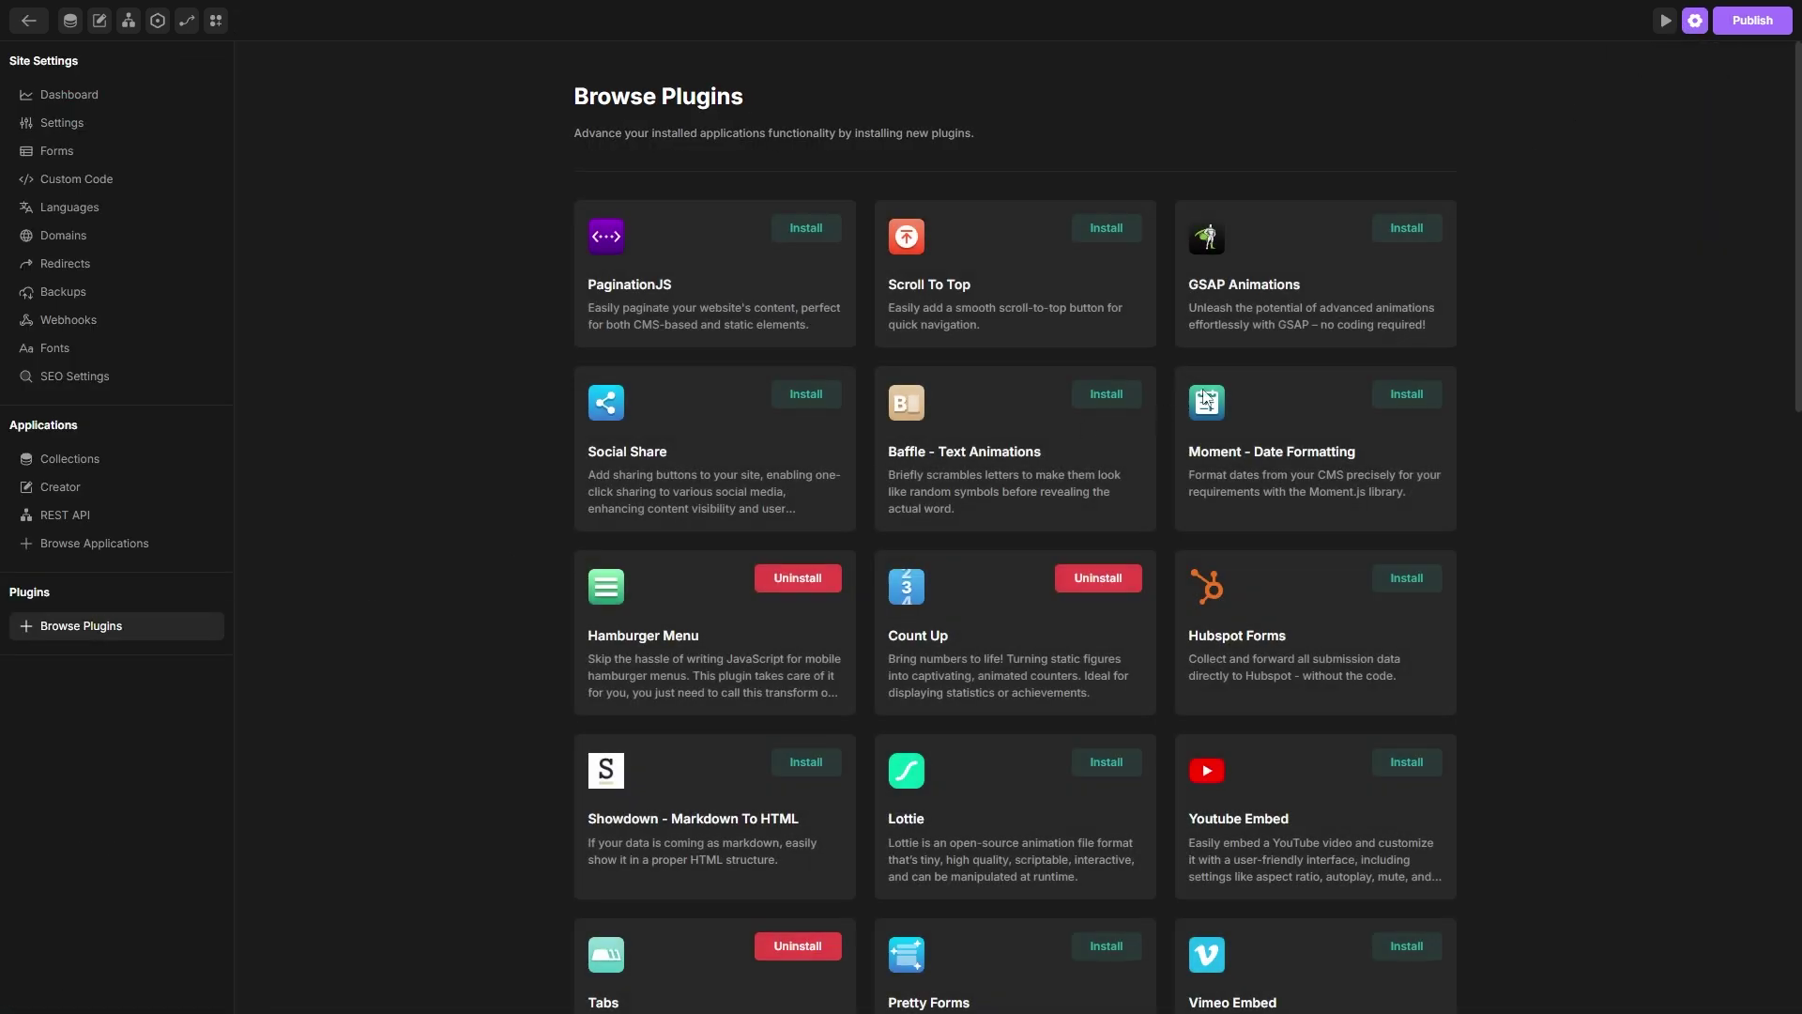
scroll(1314, 289, down, 7)
scroll(1304, 278, down, 8)
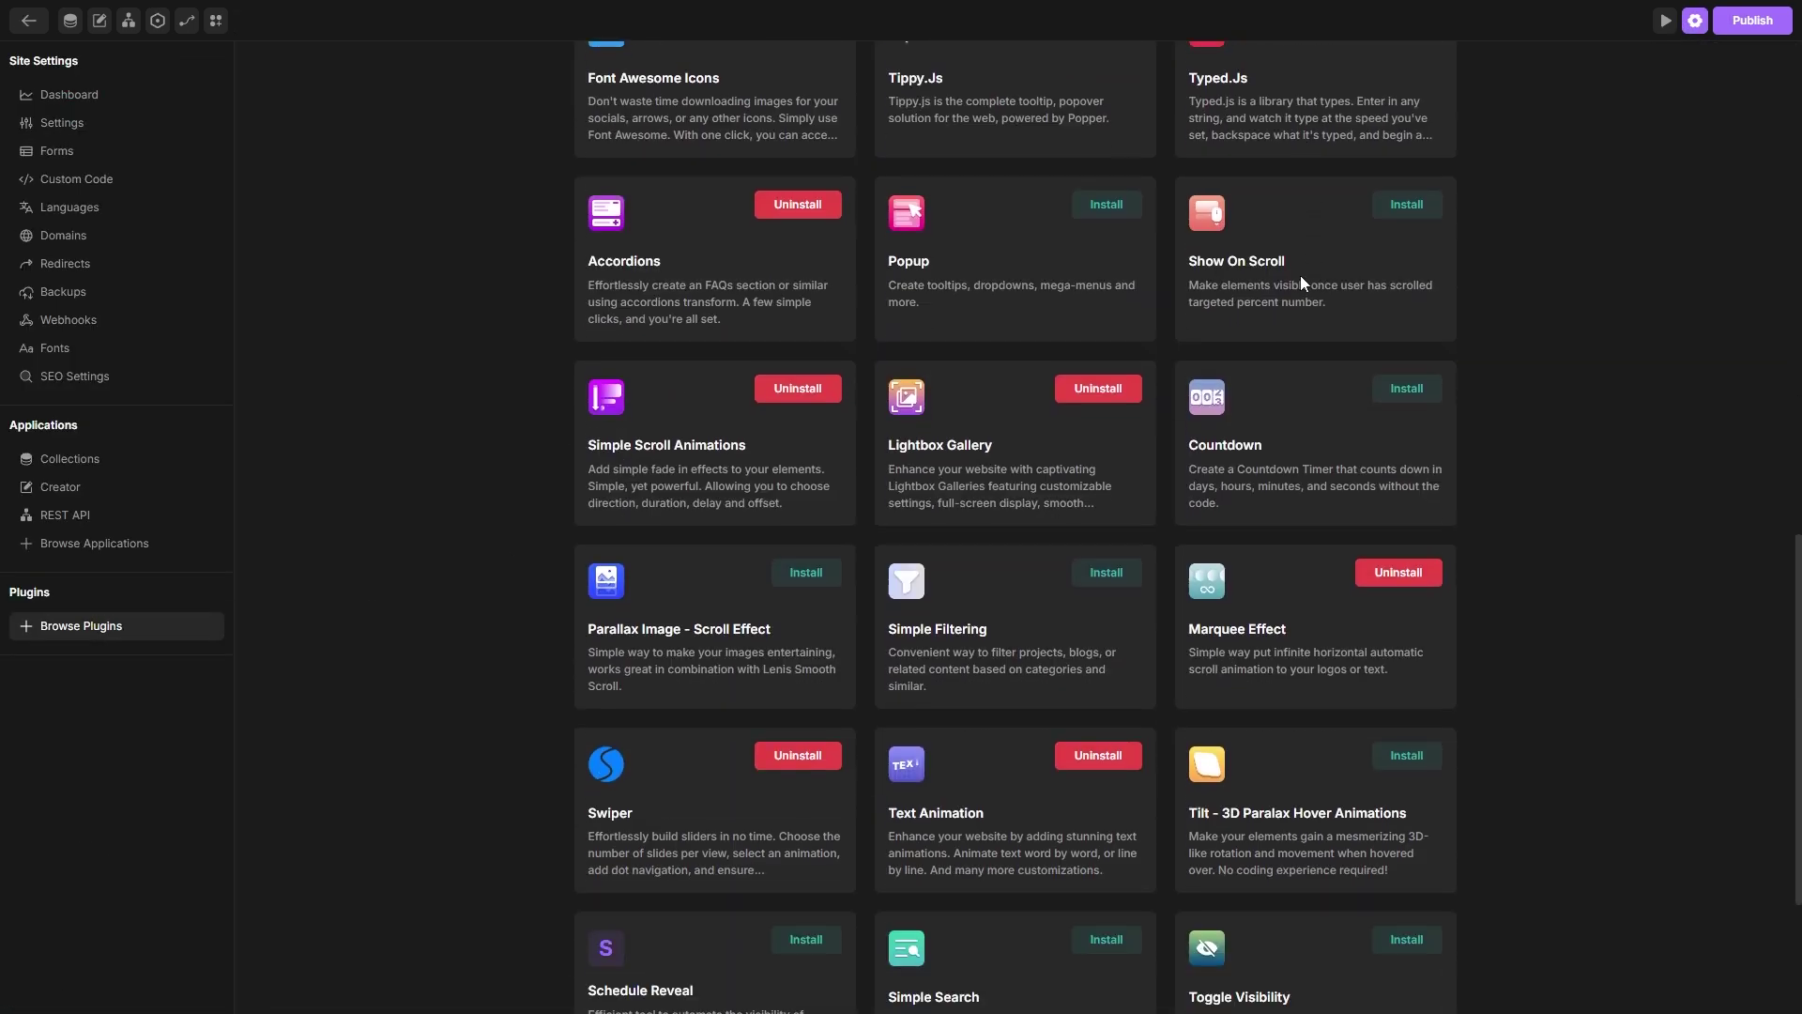
click(1697, 23)
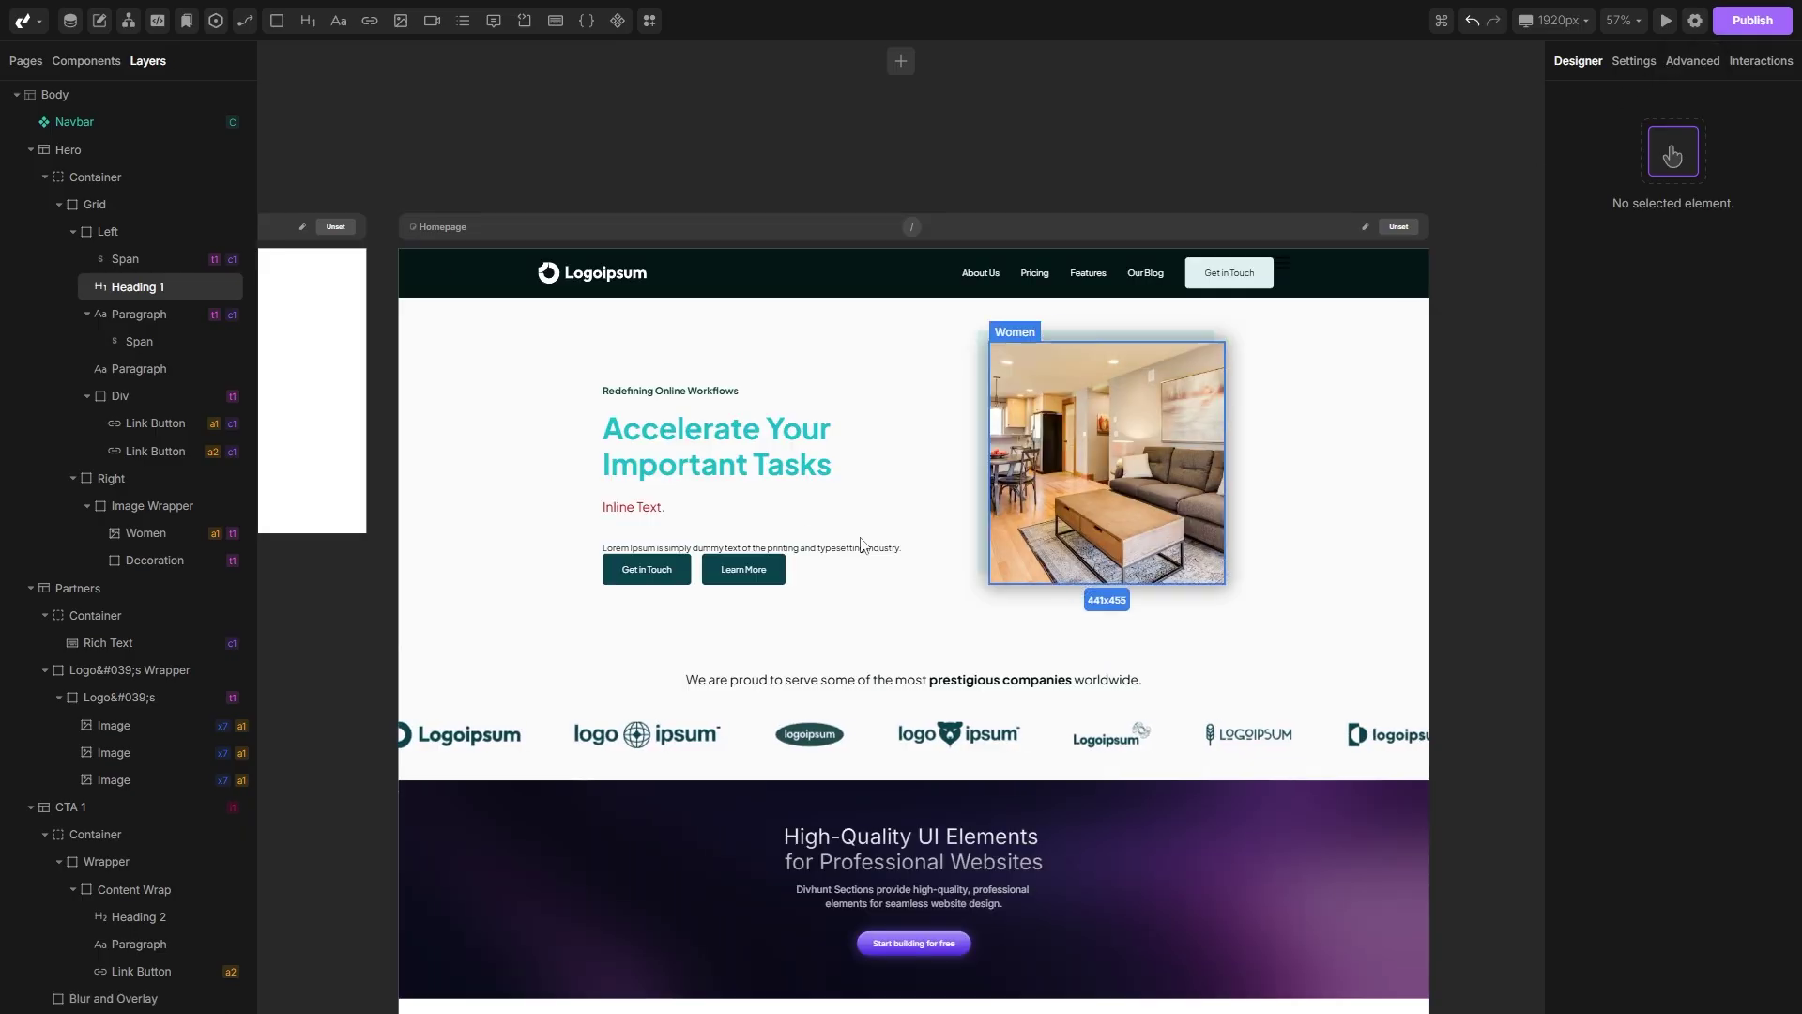
Give the heading a Text Animation transform animating by Words, 200 ms duration, 100 ms delay.
click(1630, 61)
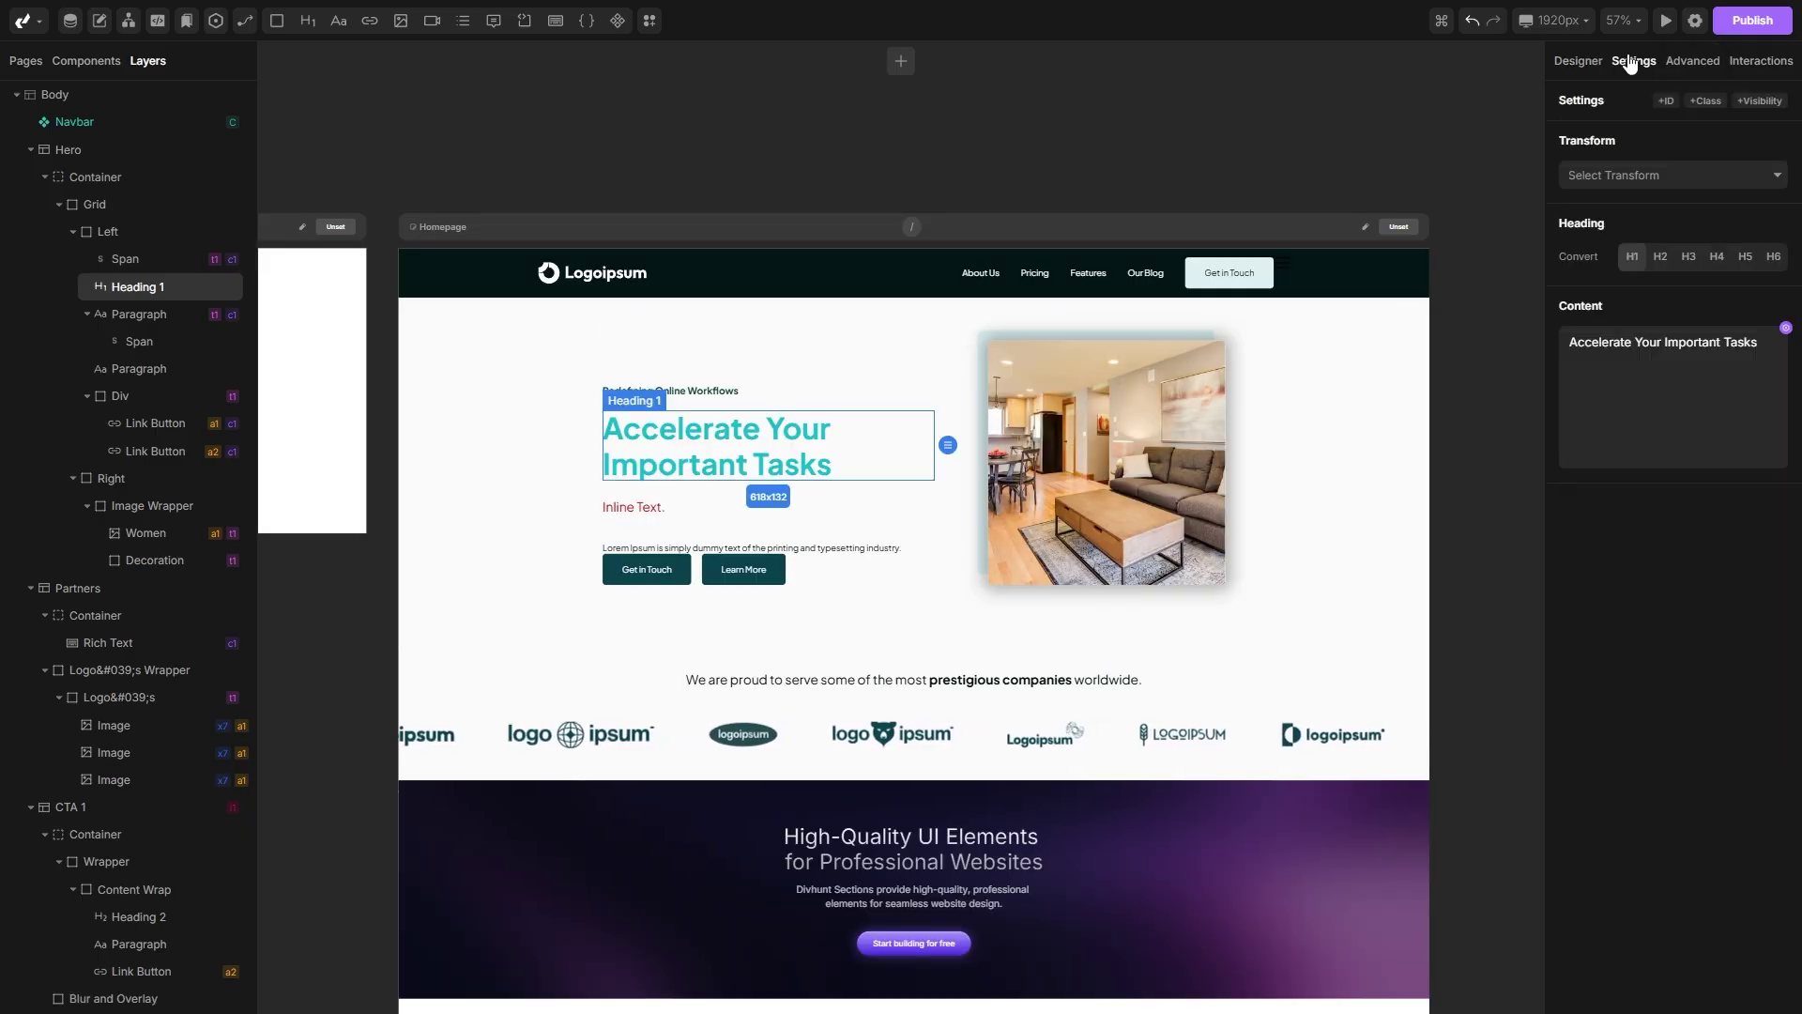
click(1689, 177)
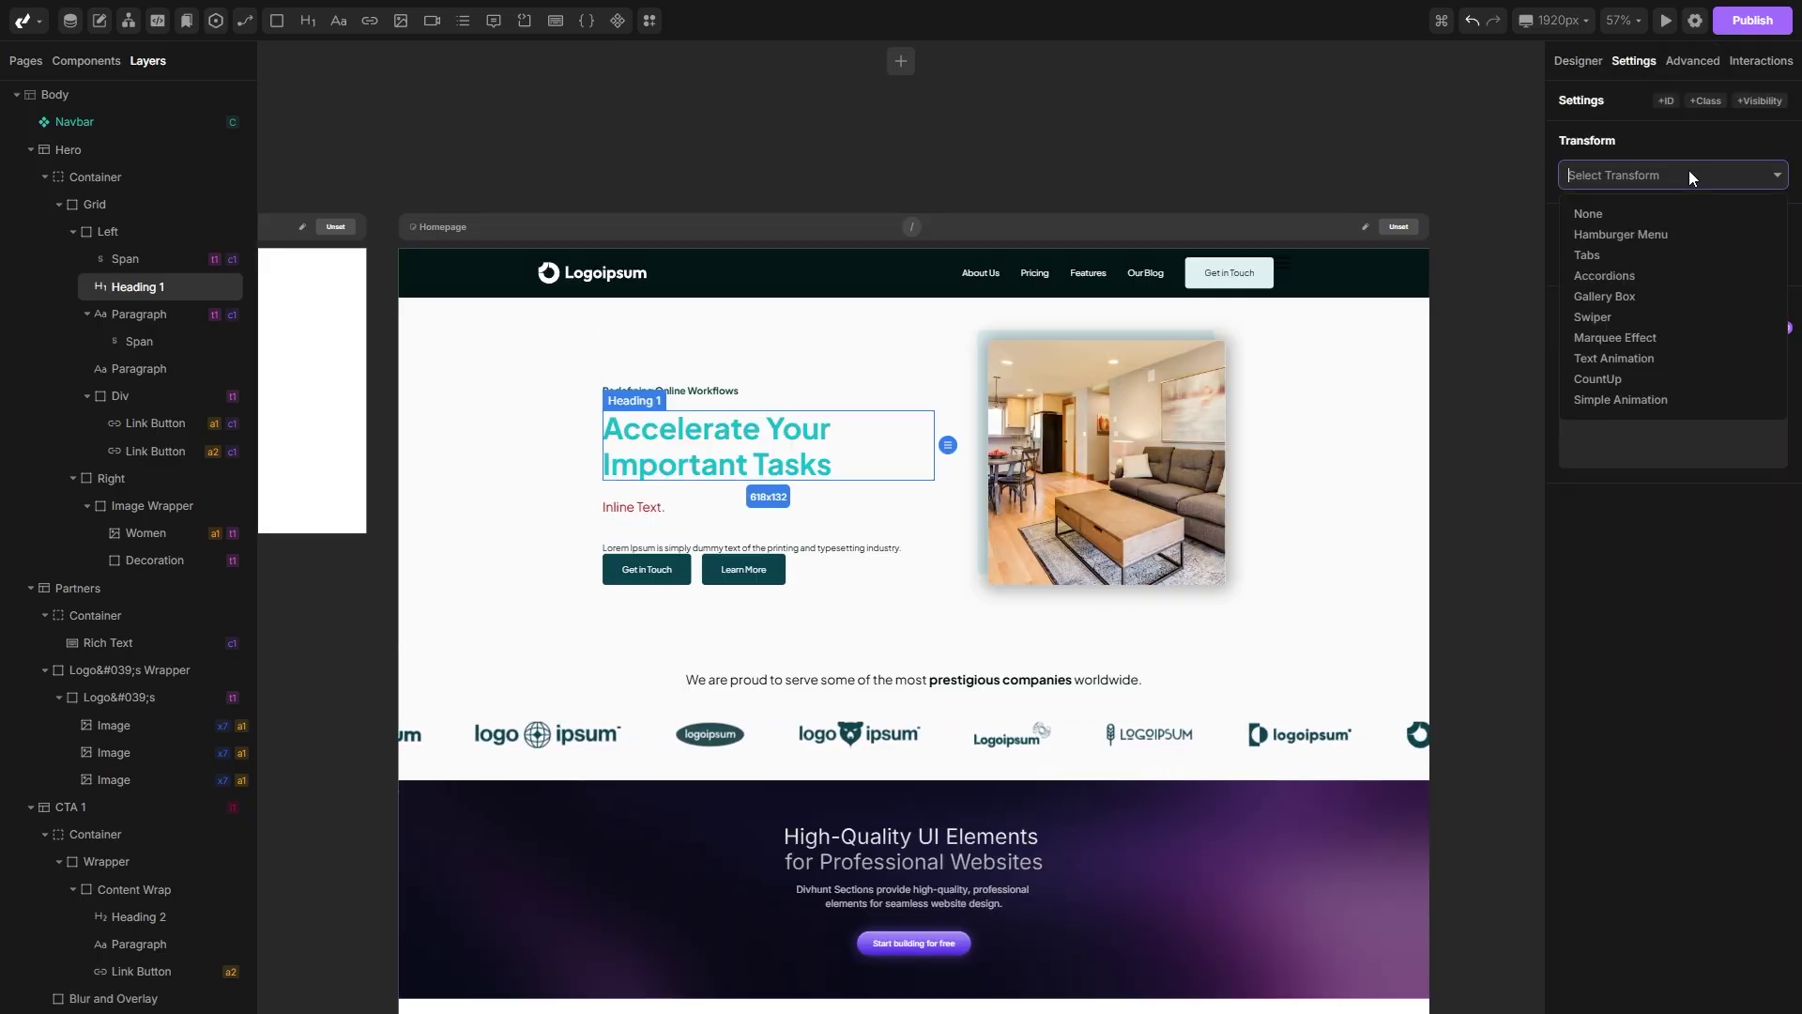
click(1628, 365)
click(1581, 181)
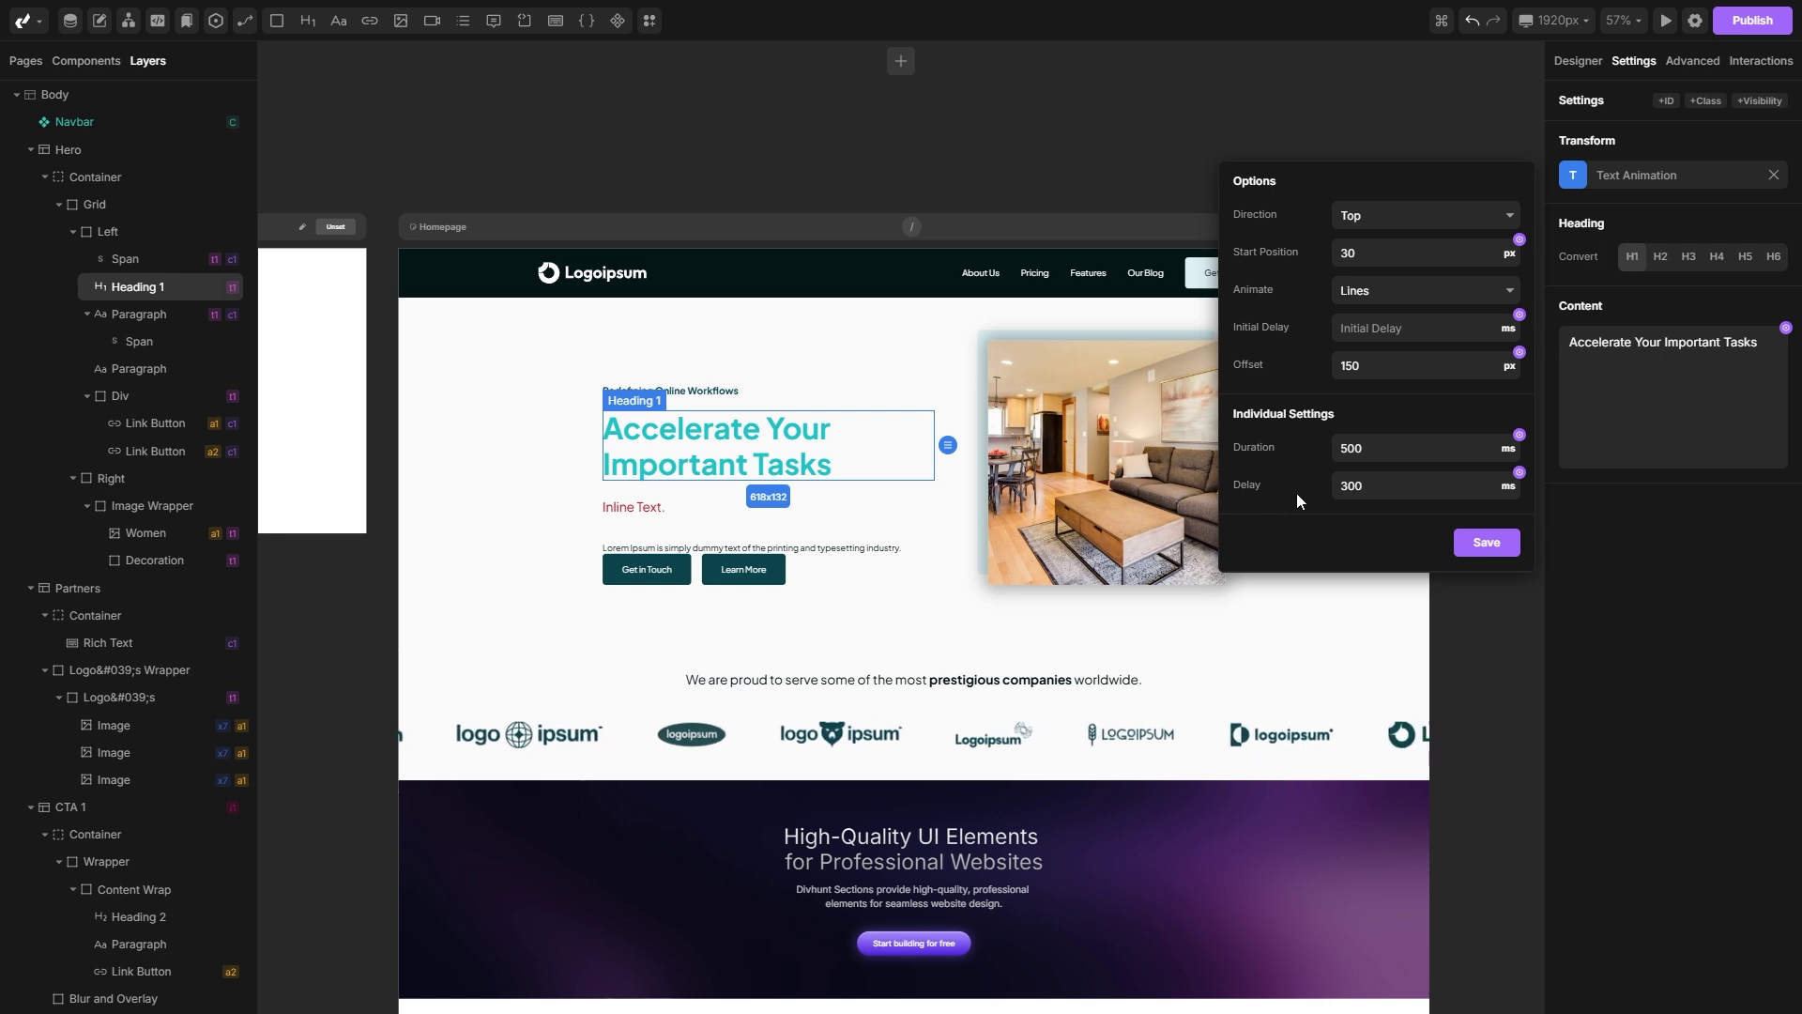
click(1371, 294)
click(1366, 349)
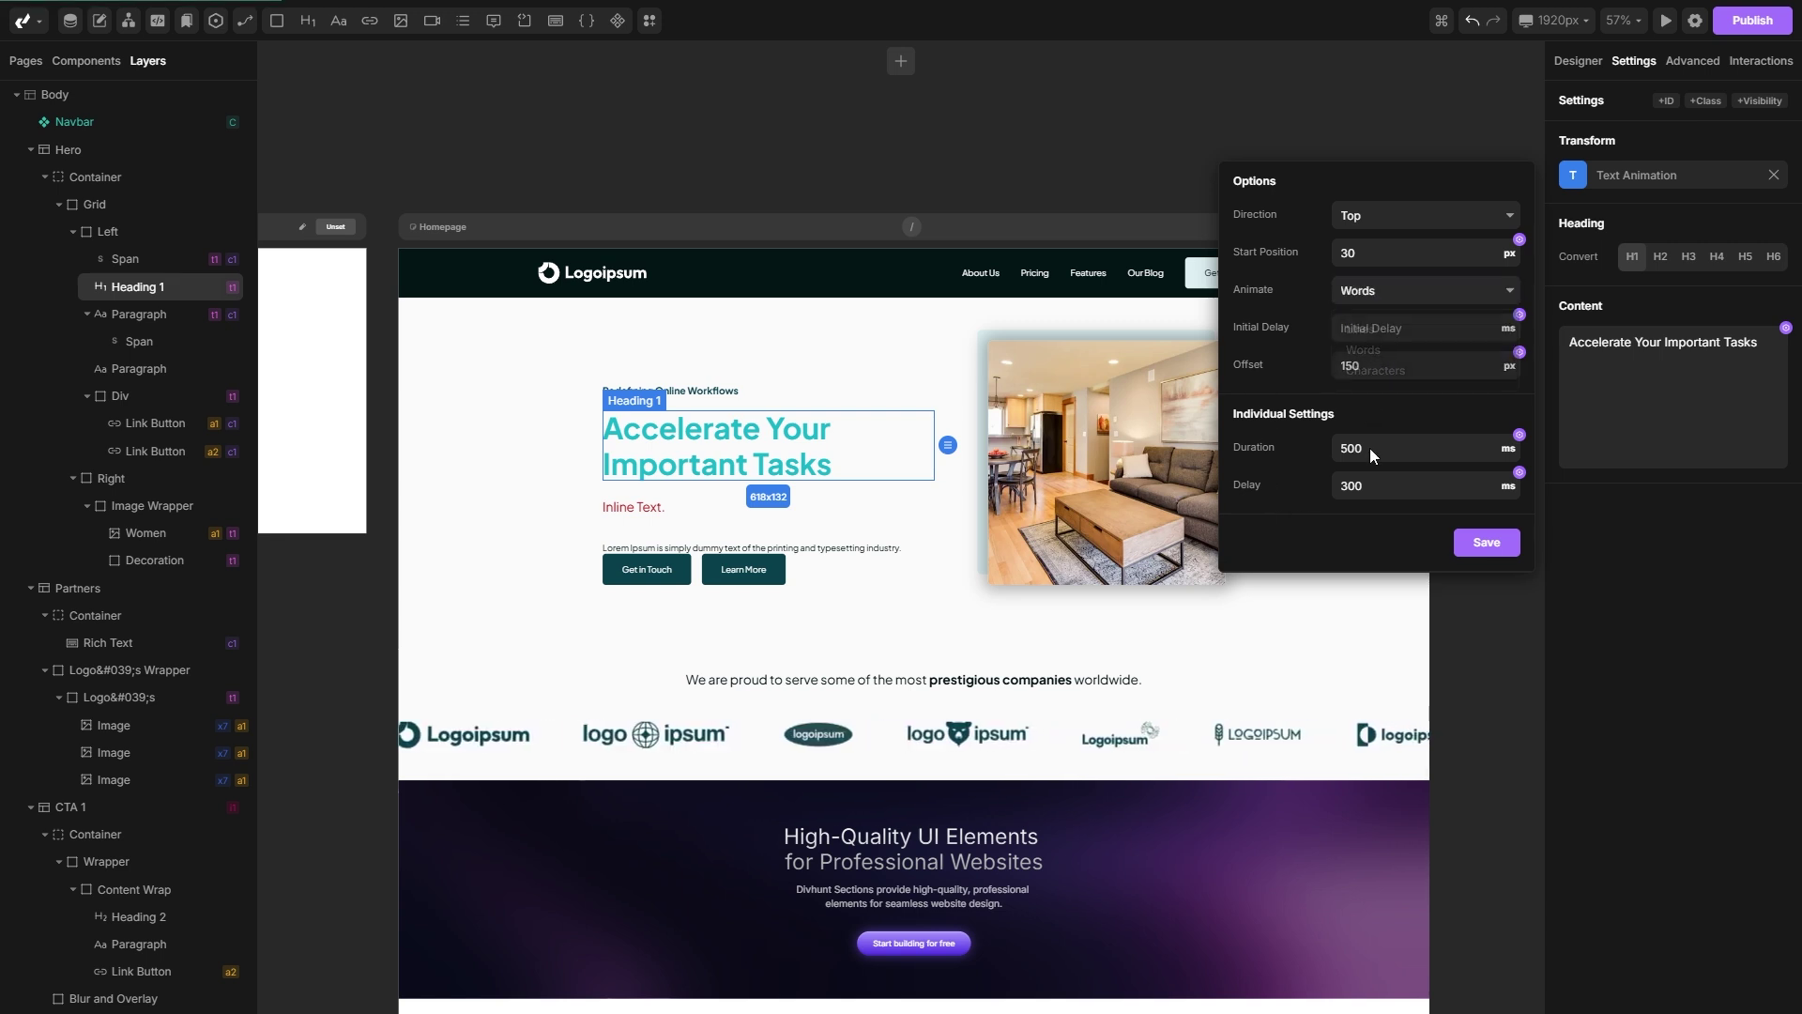
click(1488, 544)
Preview the page's animations, then select the CTA 1 section.
click(1667, 19)
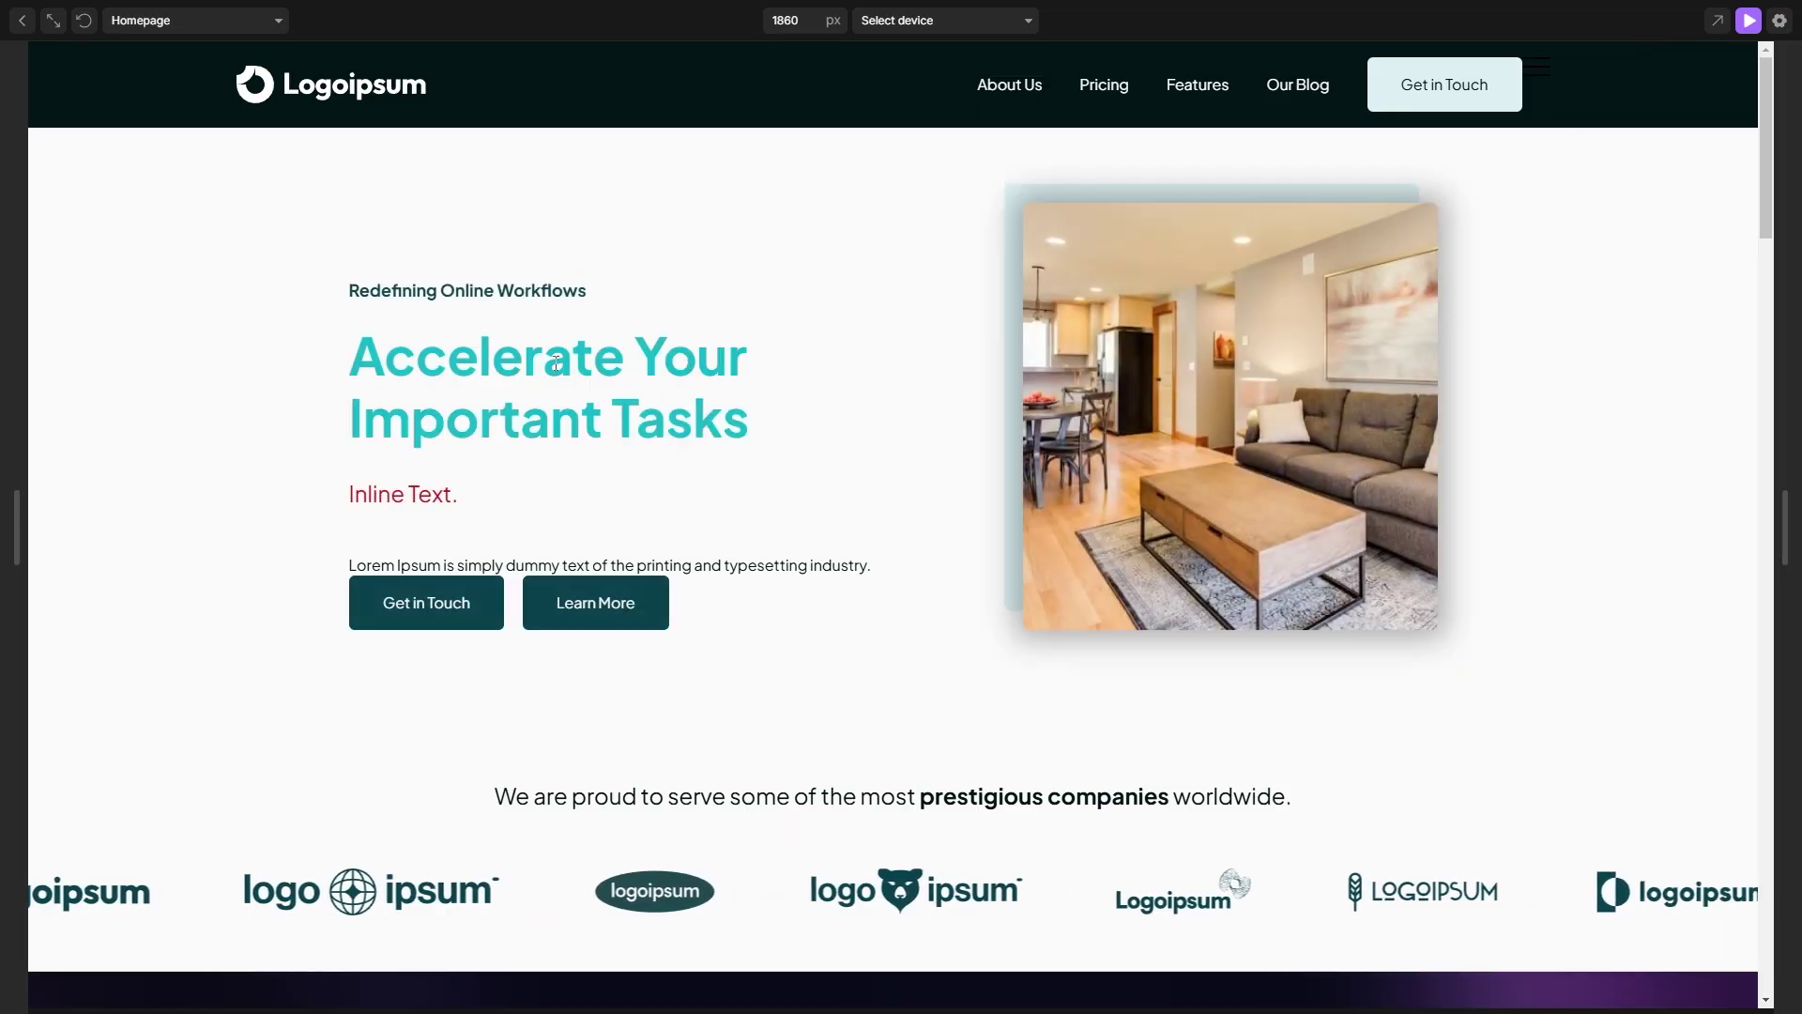
key(Escape)
click(150, 290)
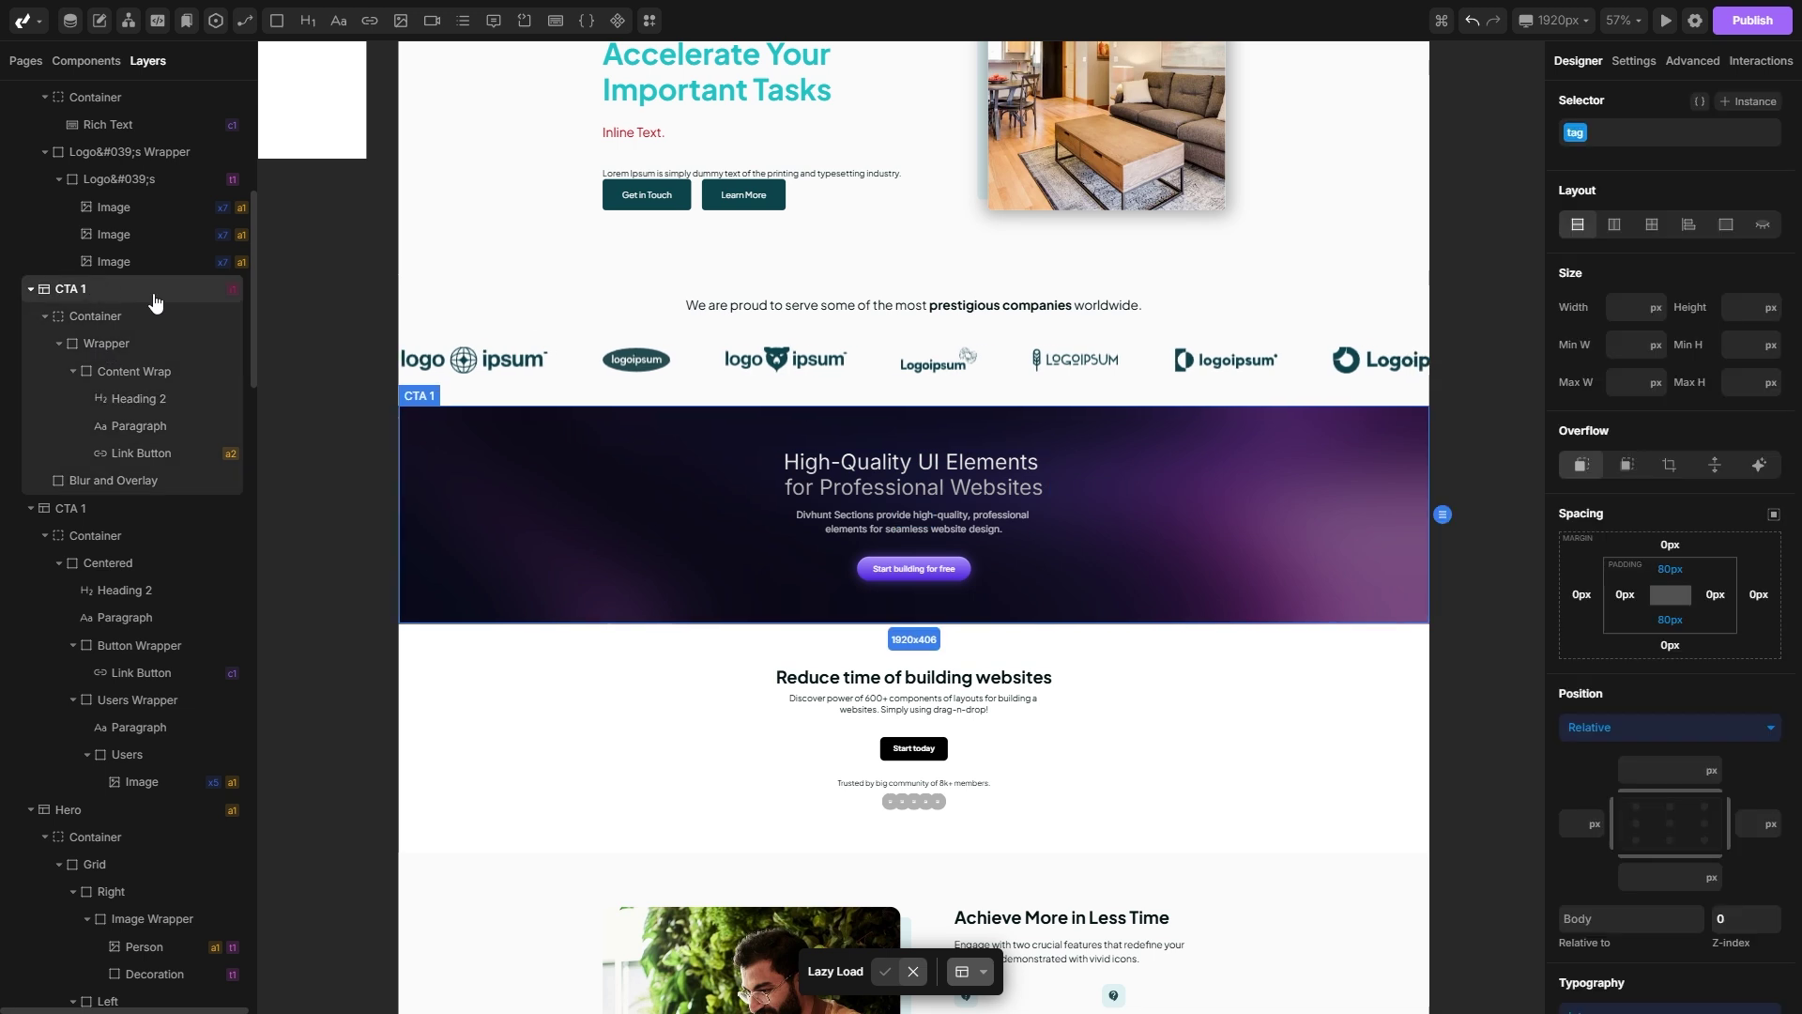
Shift the Paragraph and Button bars later in the CTA Interaction timeline, preview, and save.
click(1761, 60)
click(1631, 138)
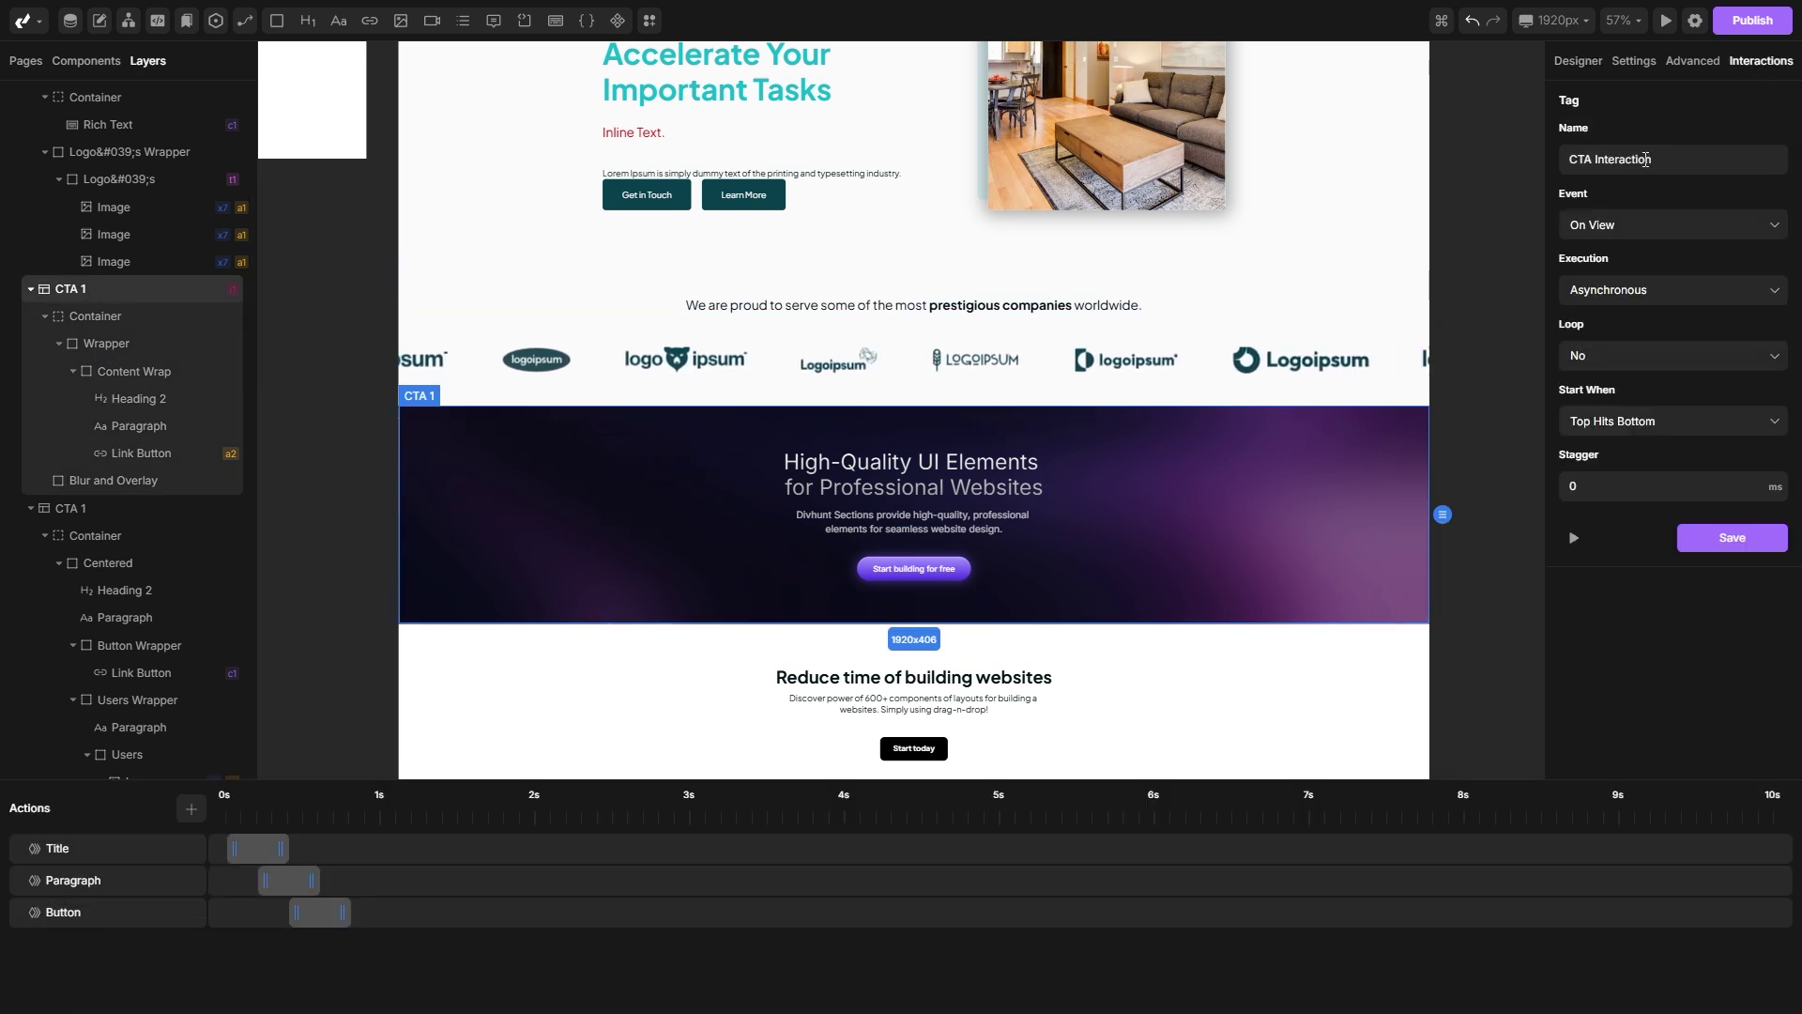
drag(325, 880, 352, 912)
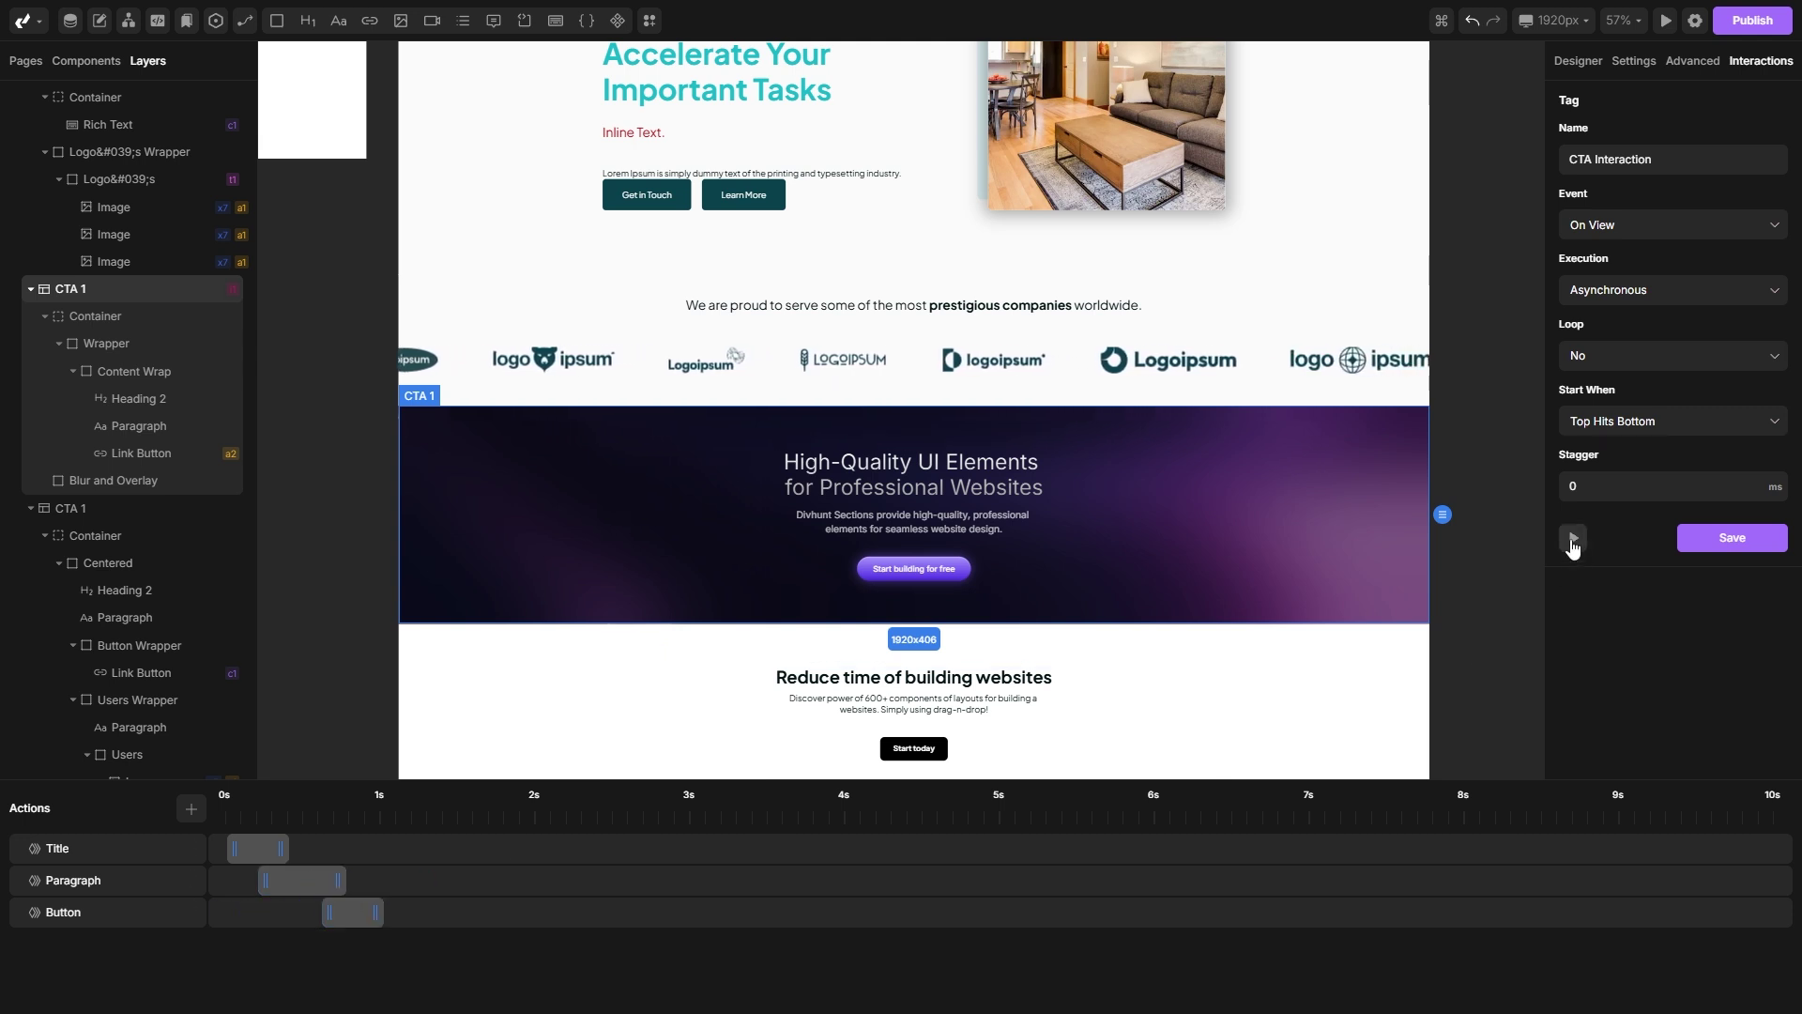
click(1574, 538)
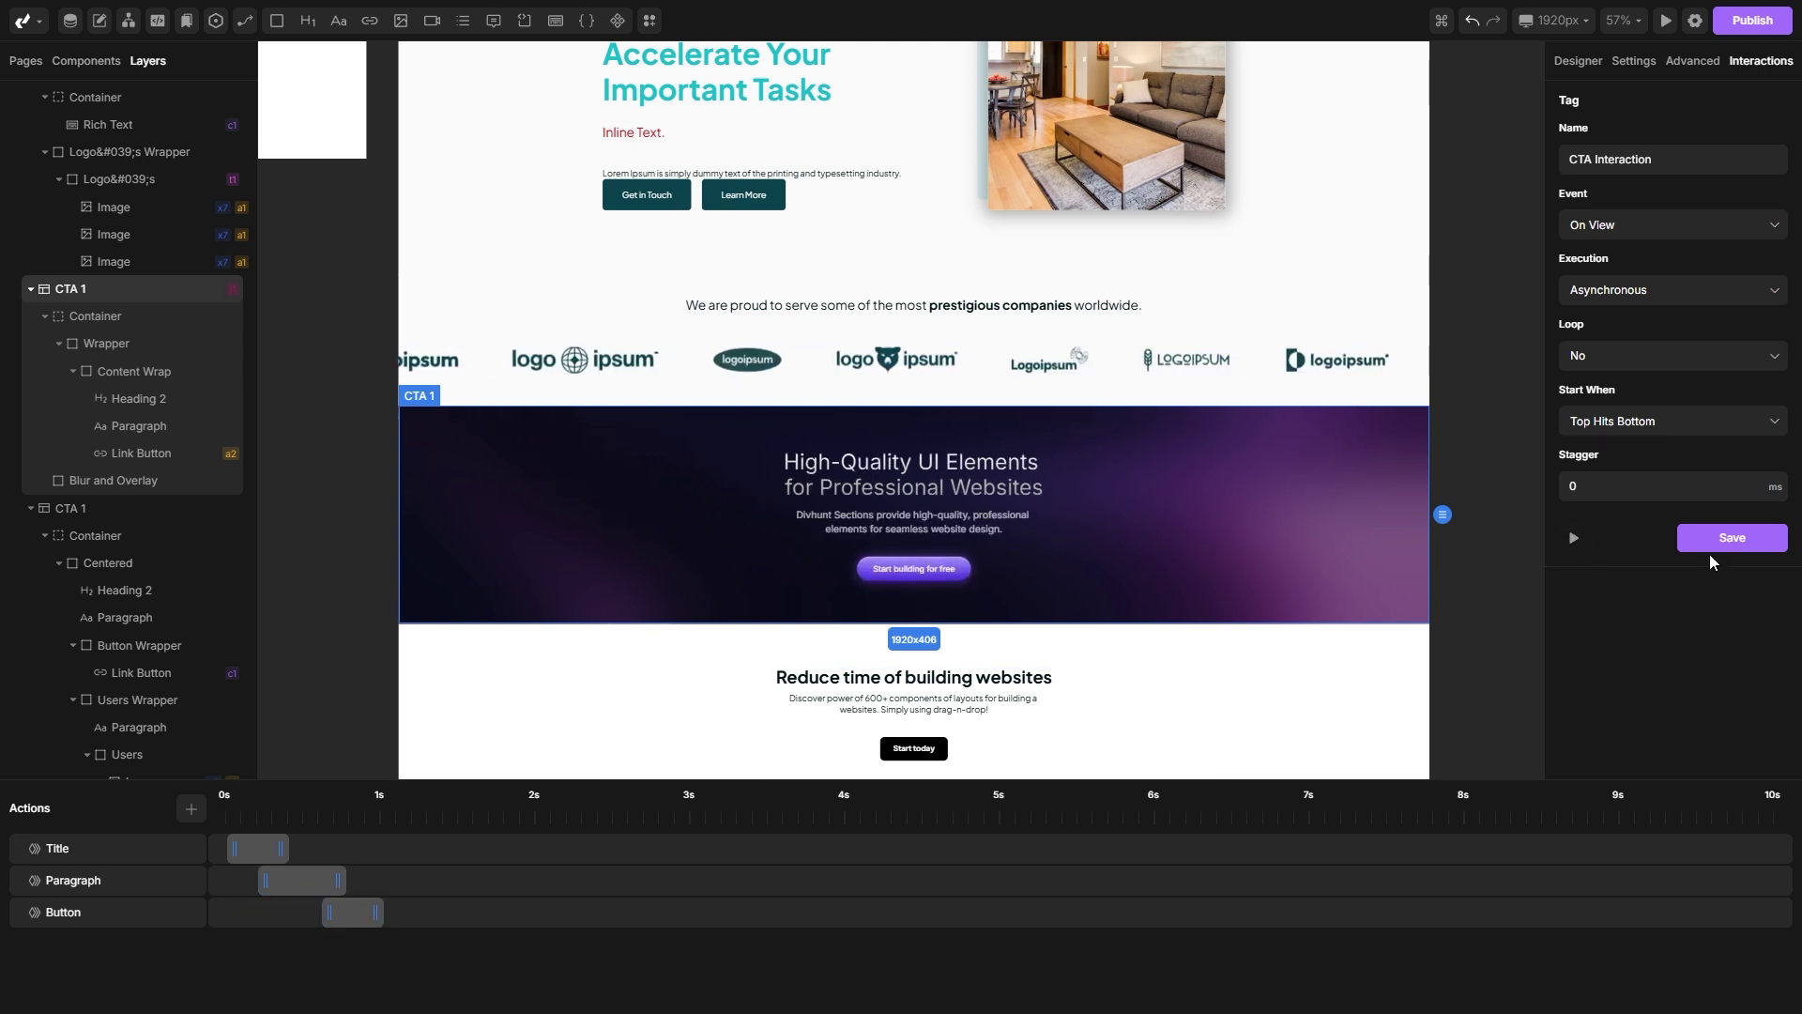
click(1746, 538)
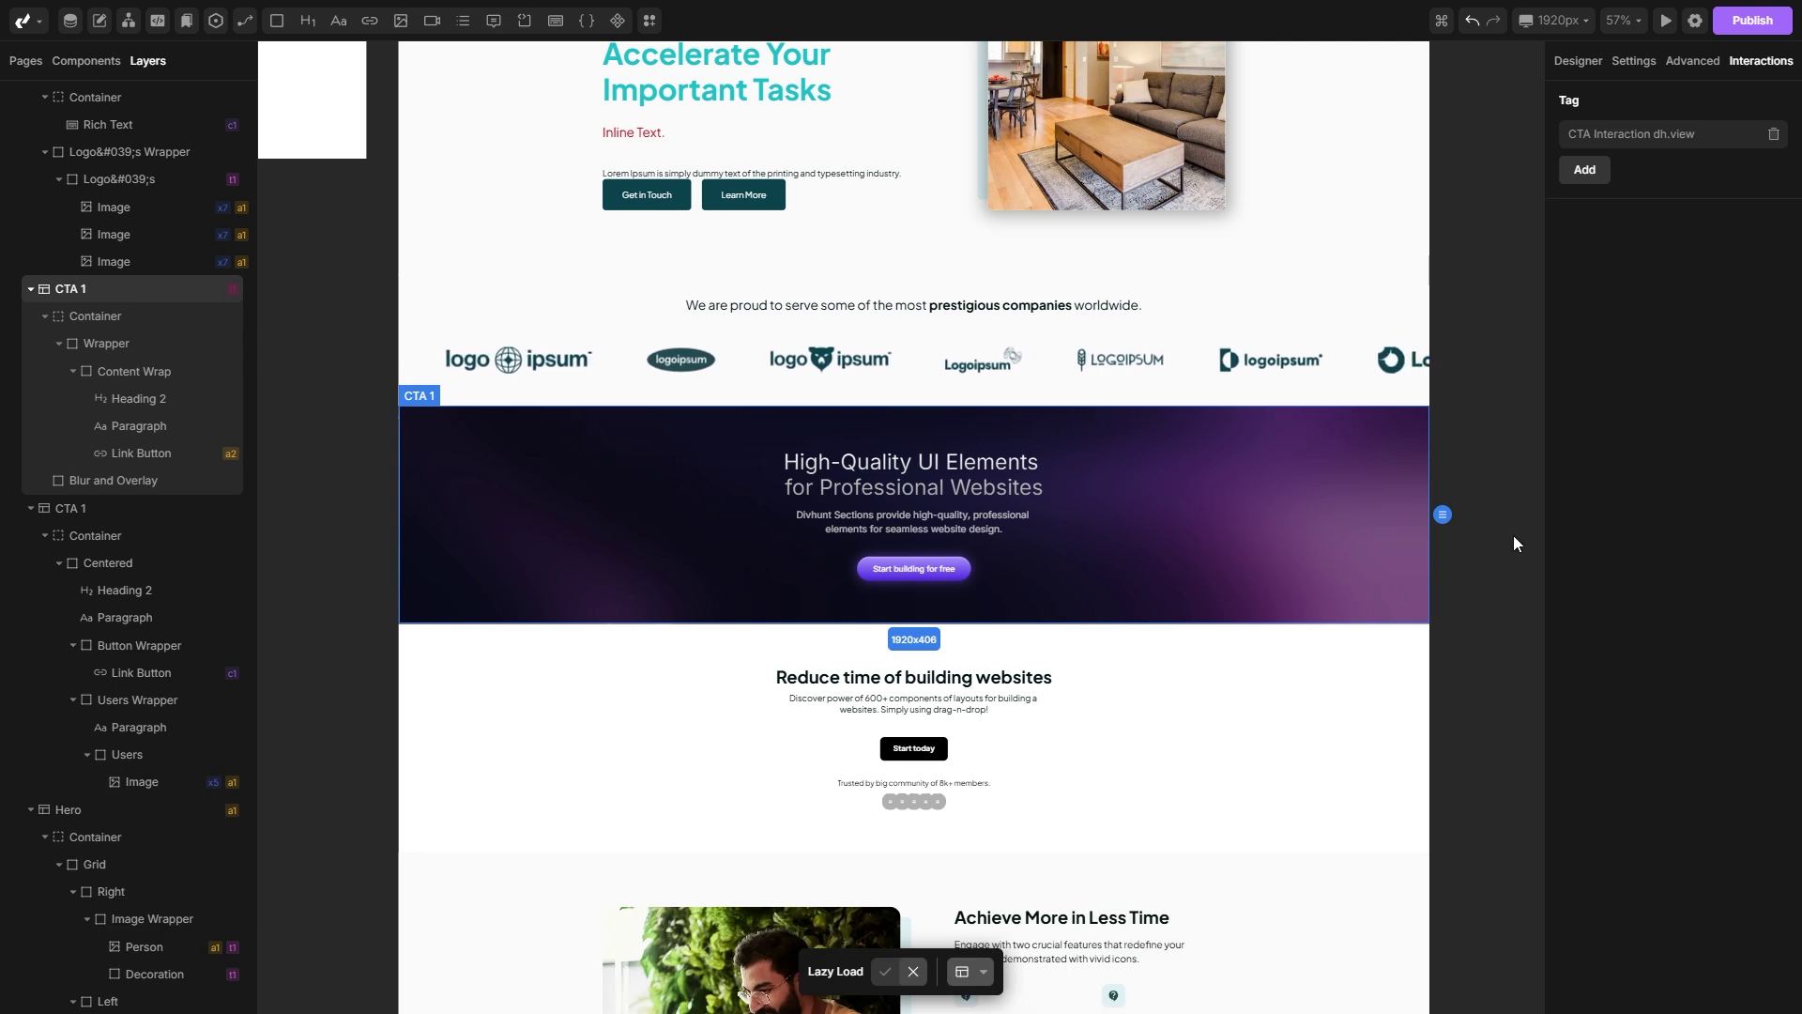
scroll(1399, 538, up, 1)
Convert CTA 1 into a component and select the CTA component among all components.
right_click(84, 295)
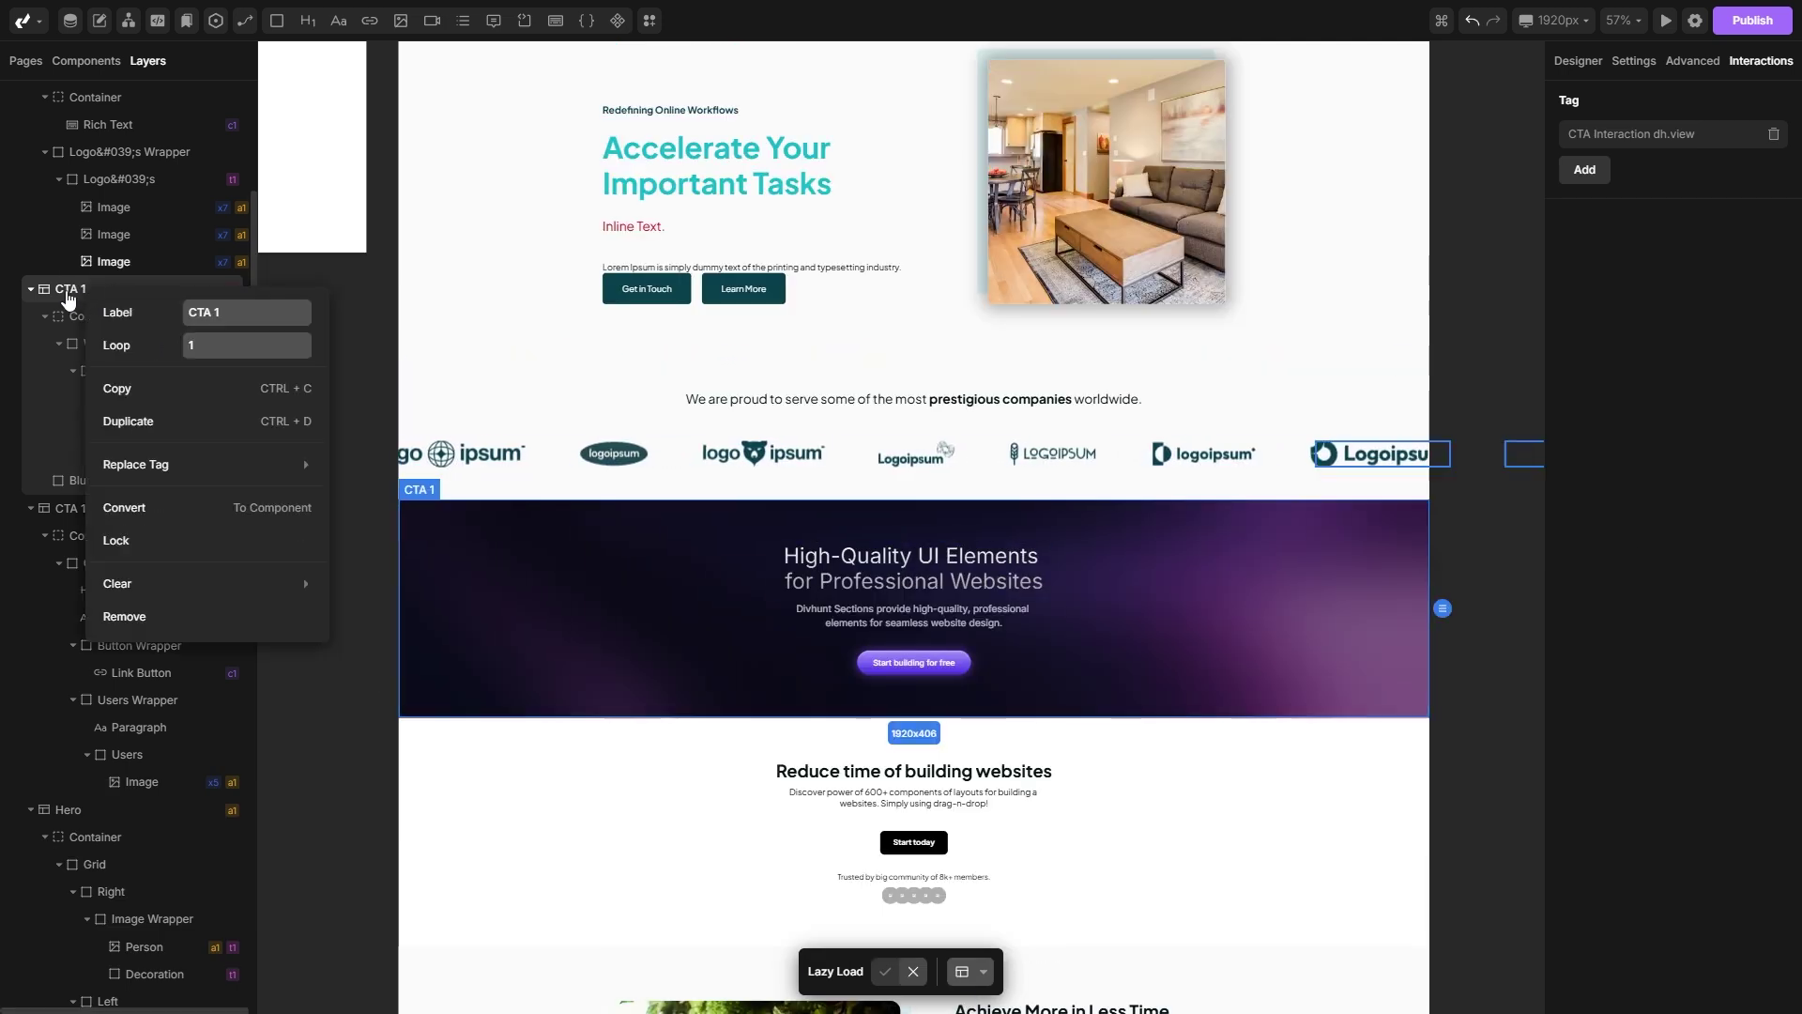
click(162, 511)
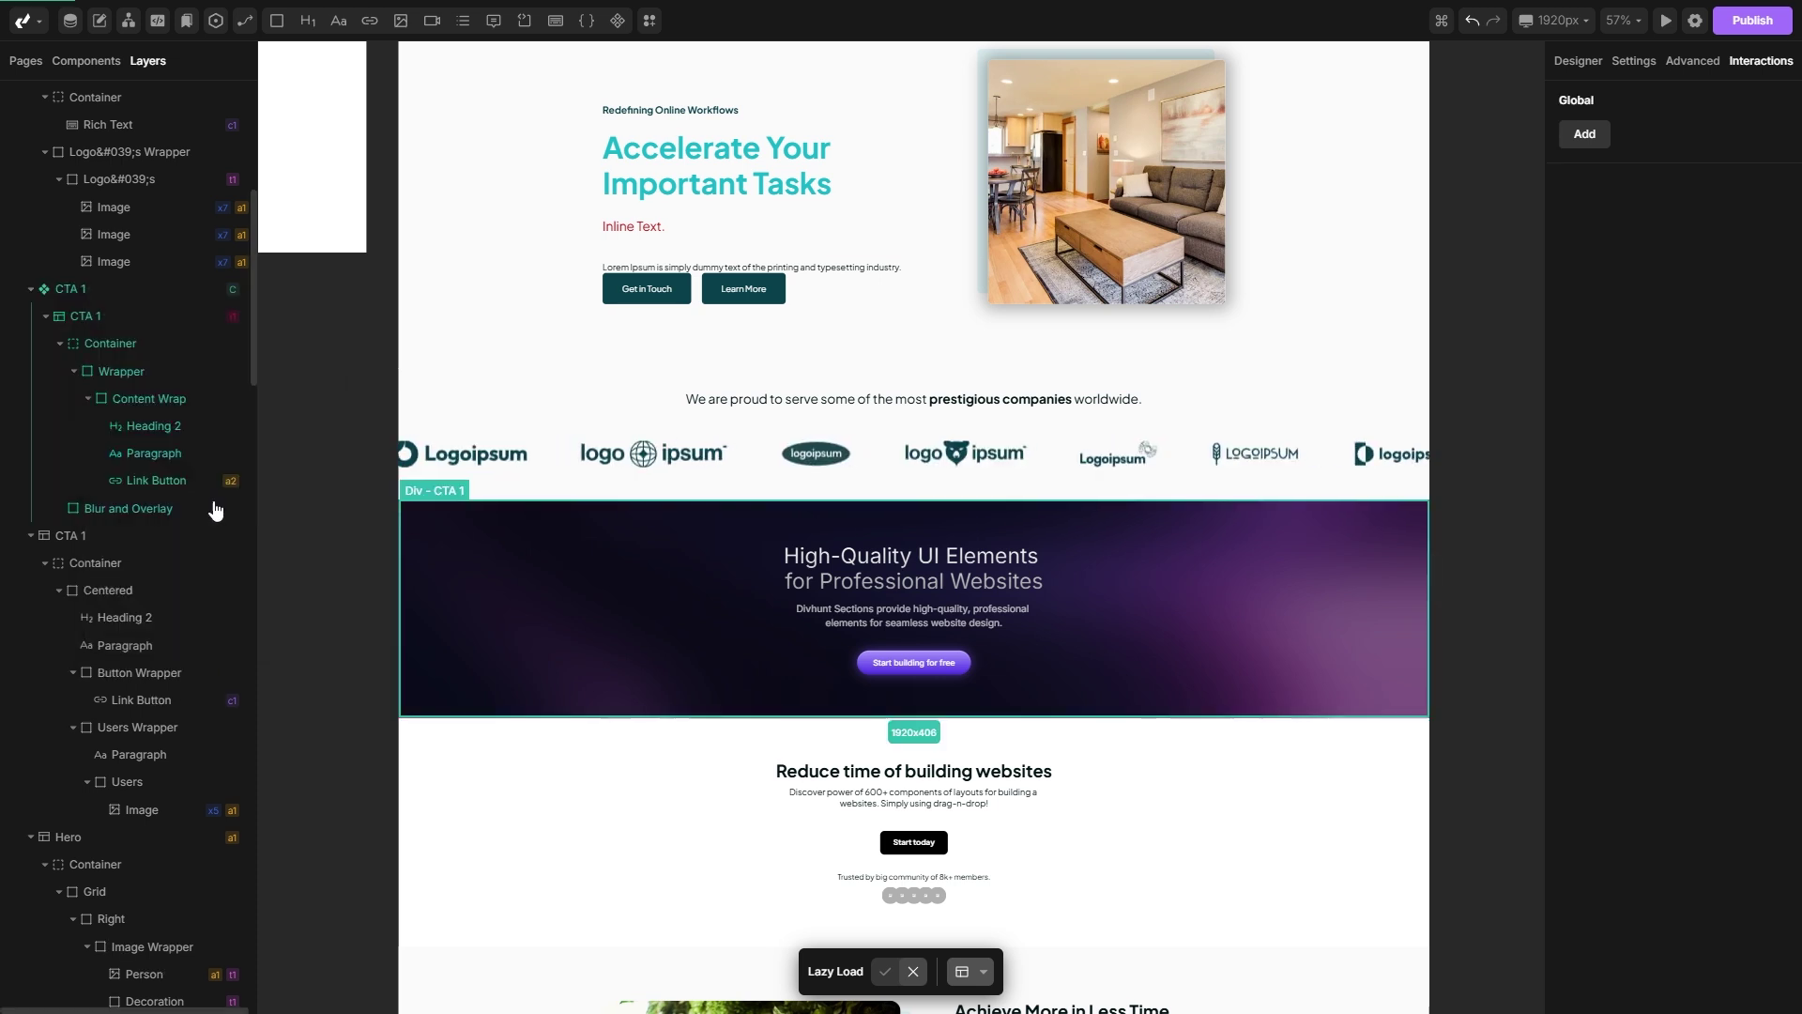
click(71, 61)
click(73, 273)
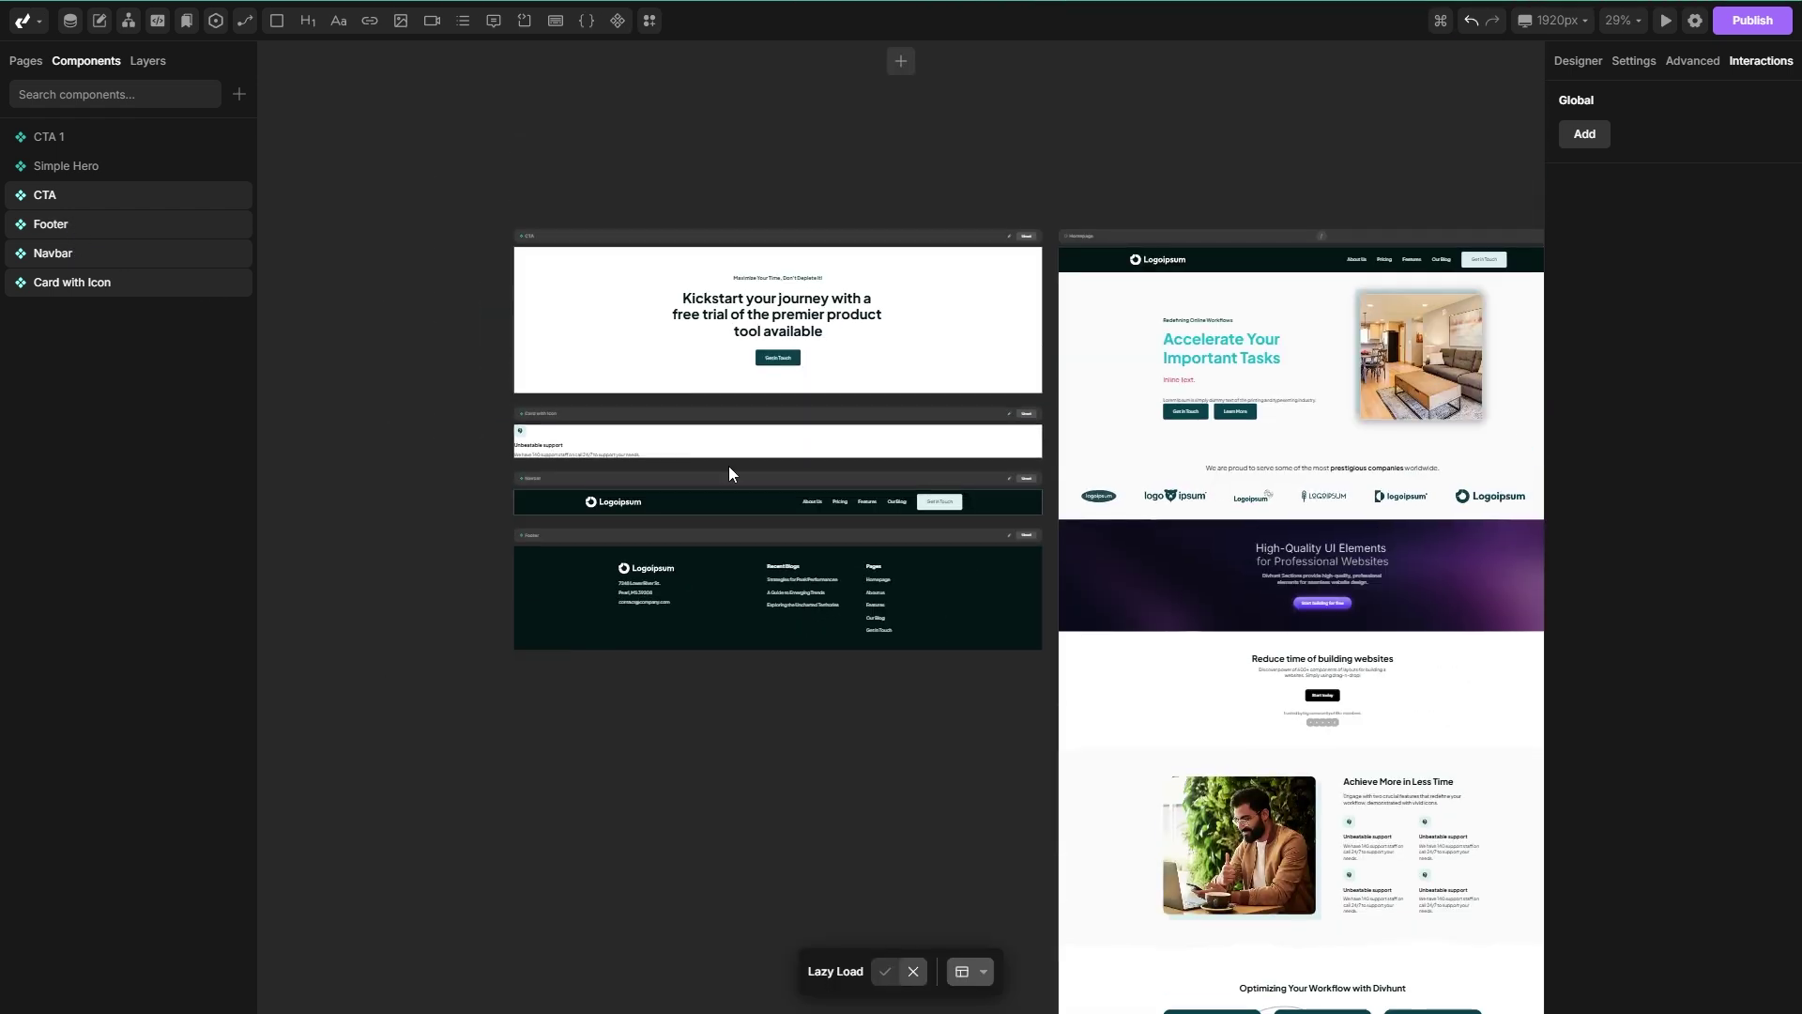
click(600, 331)
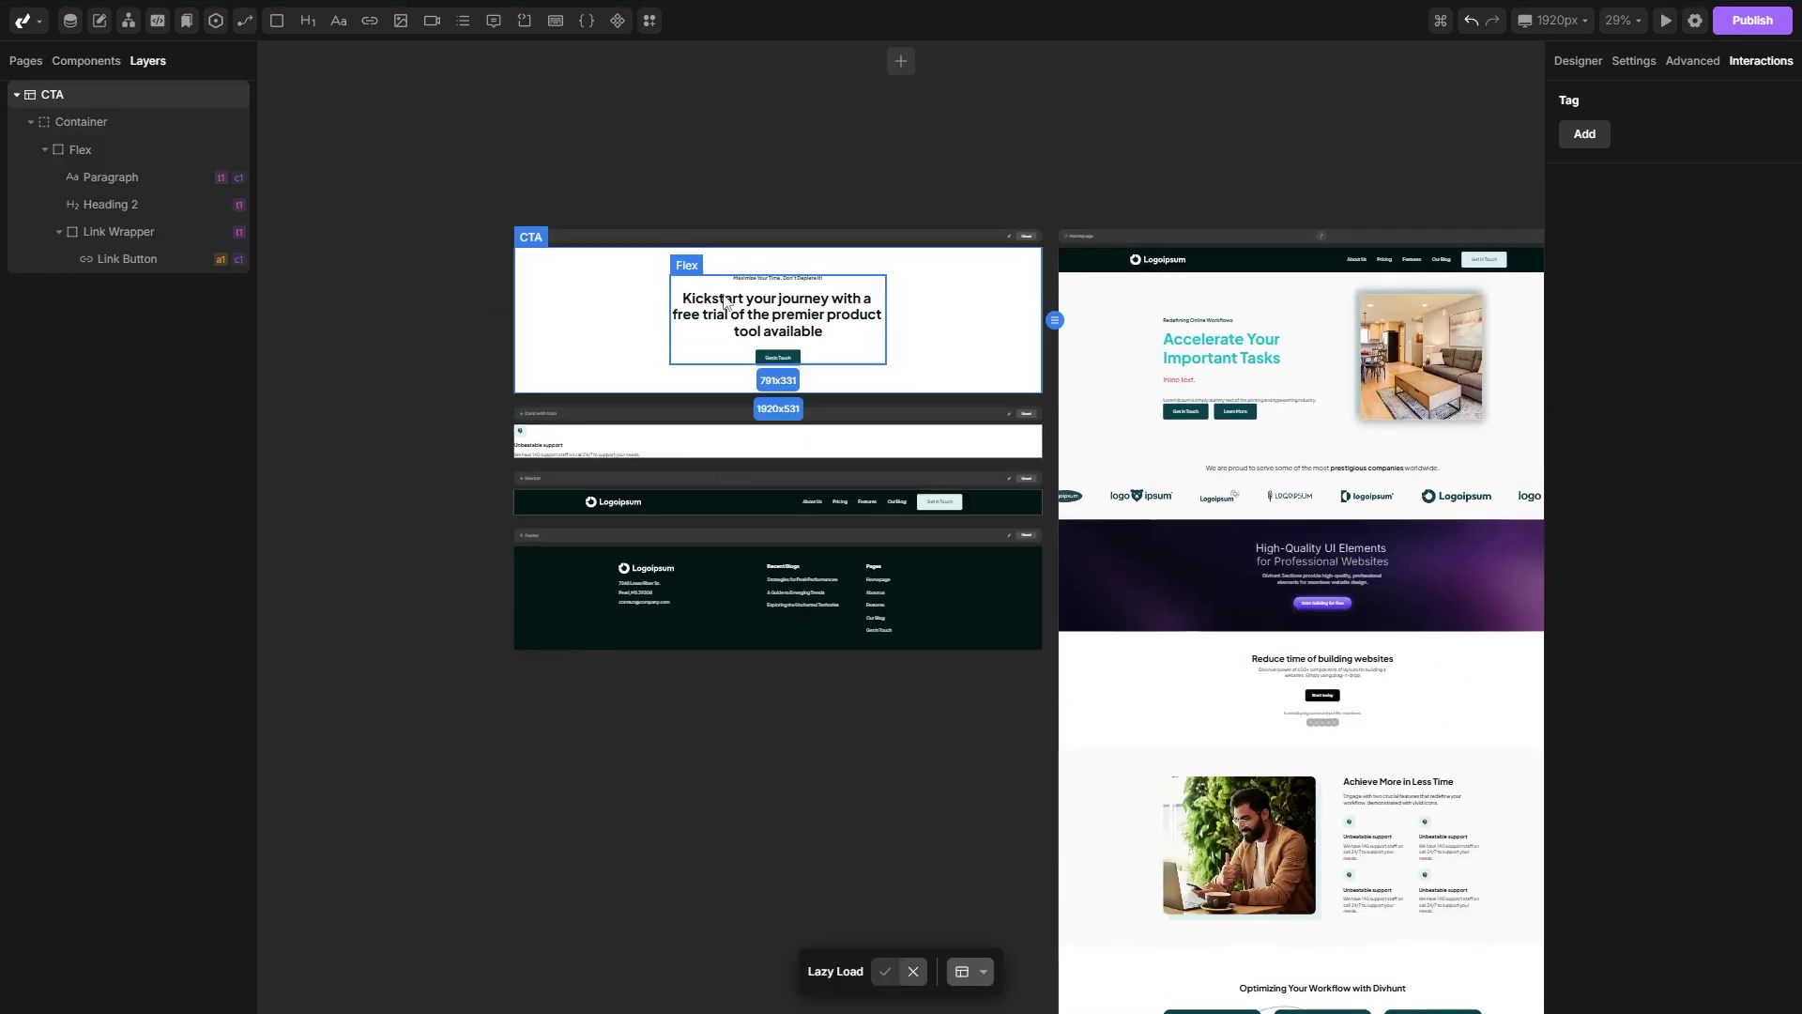